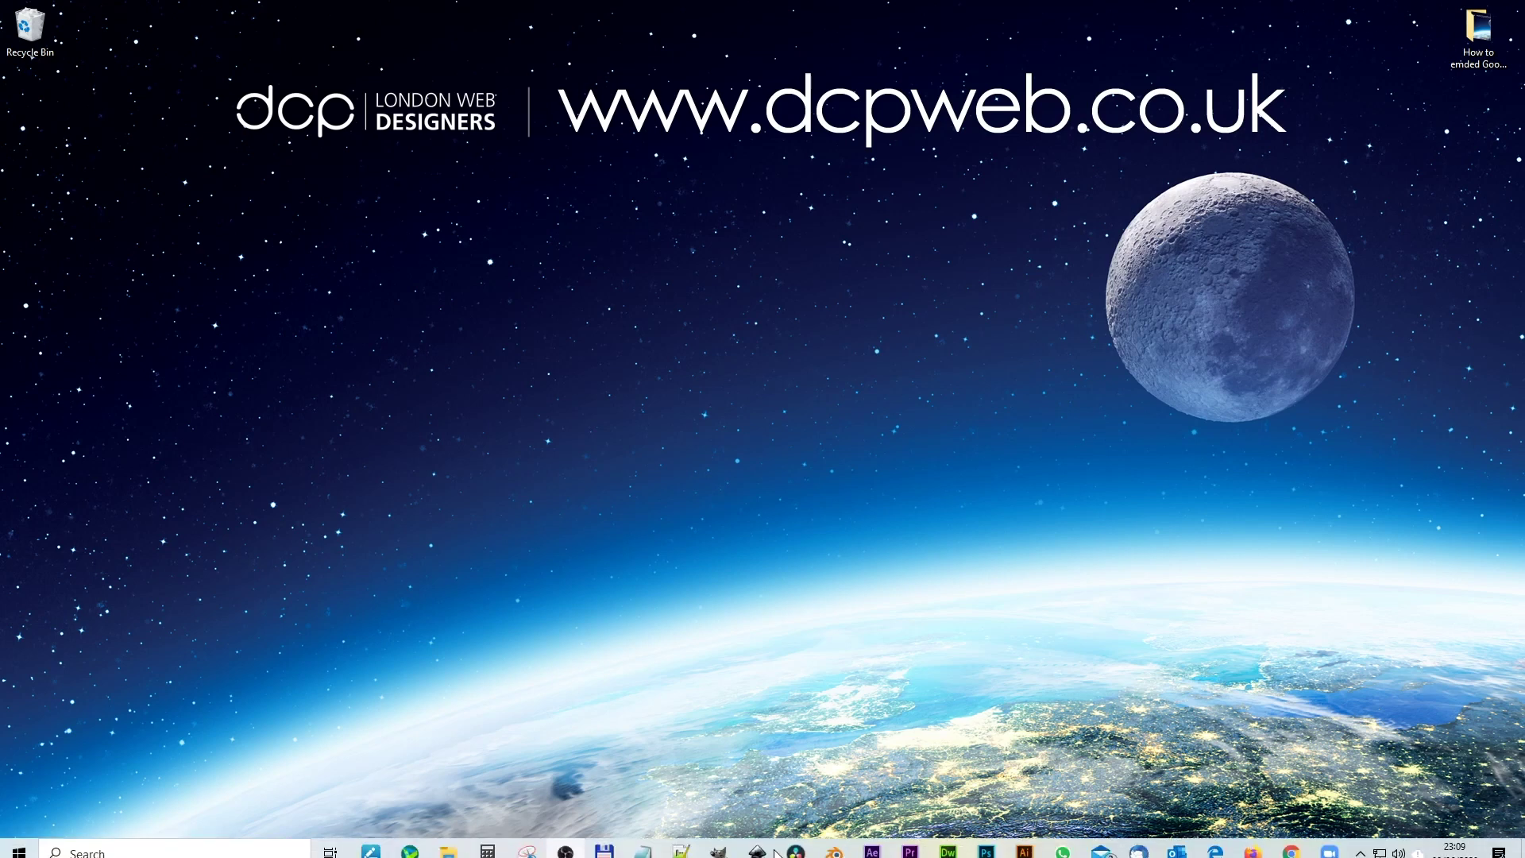
Switch to Chrome and open Google Maps through a web search for "google maps"
click(1291, 842)
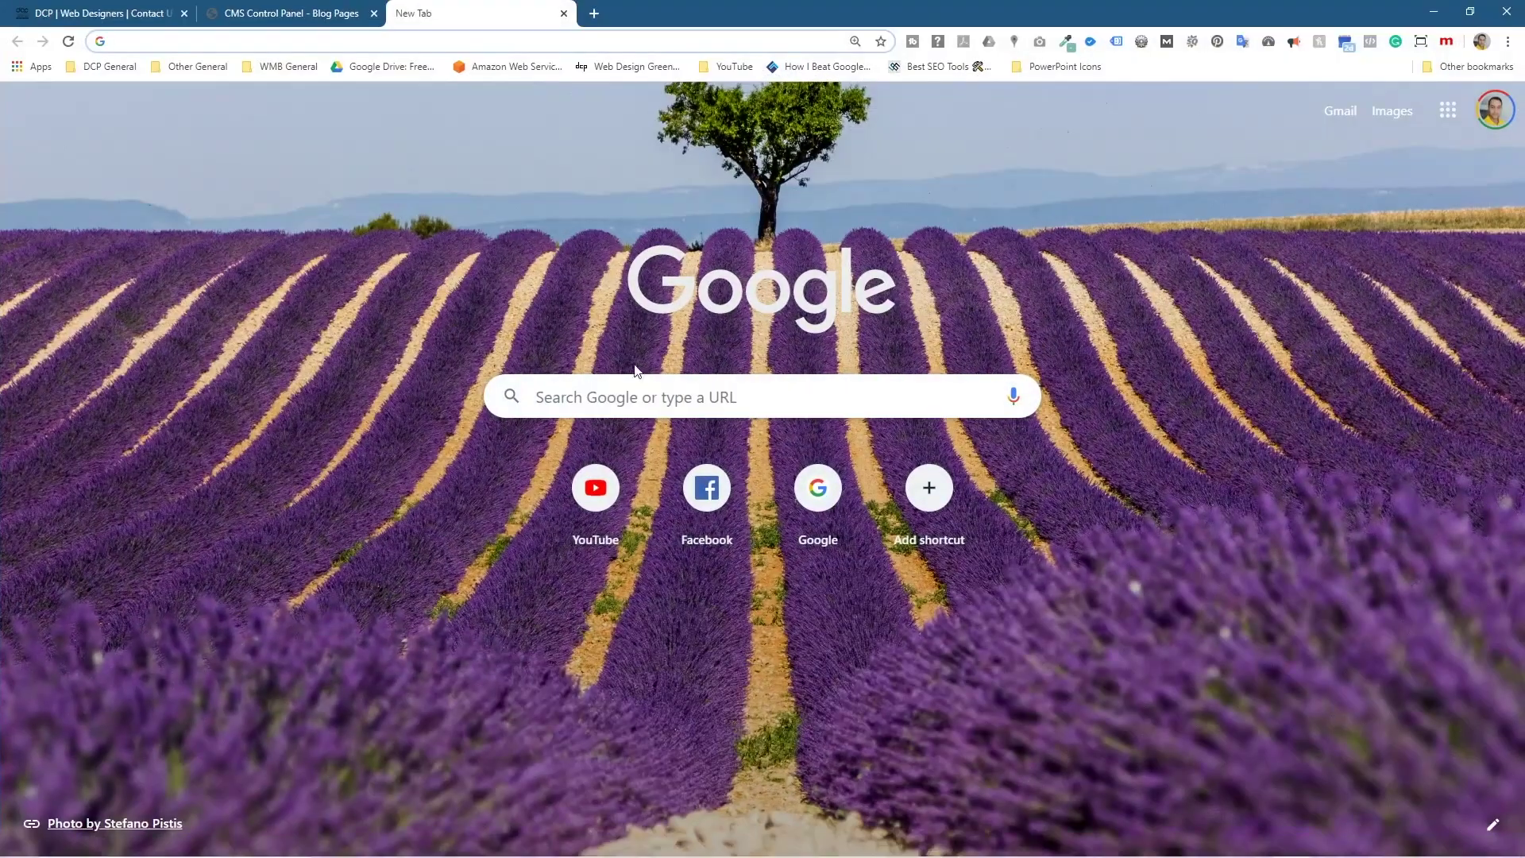
click(598, 393)
text(google maps)
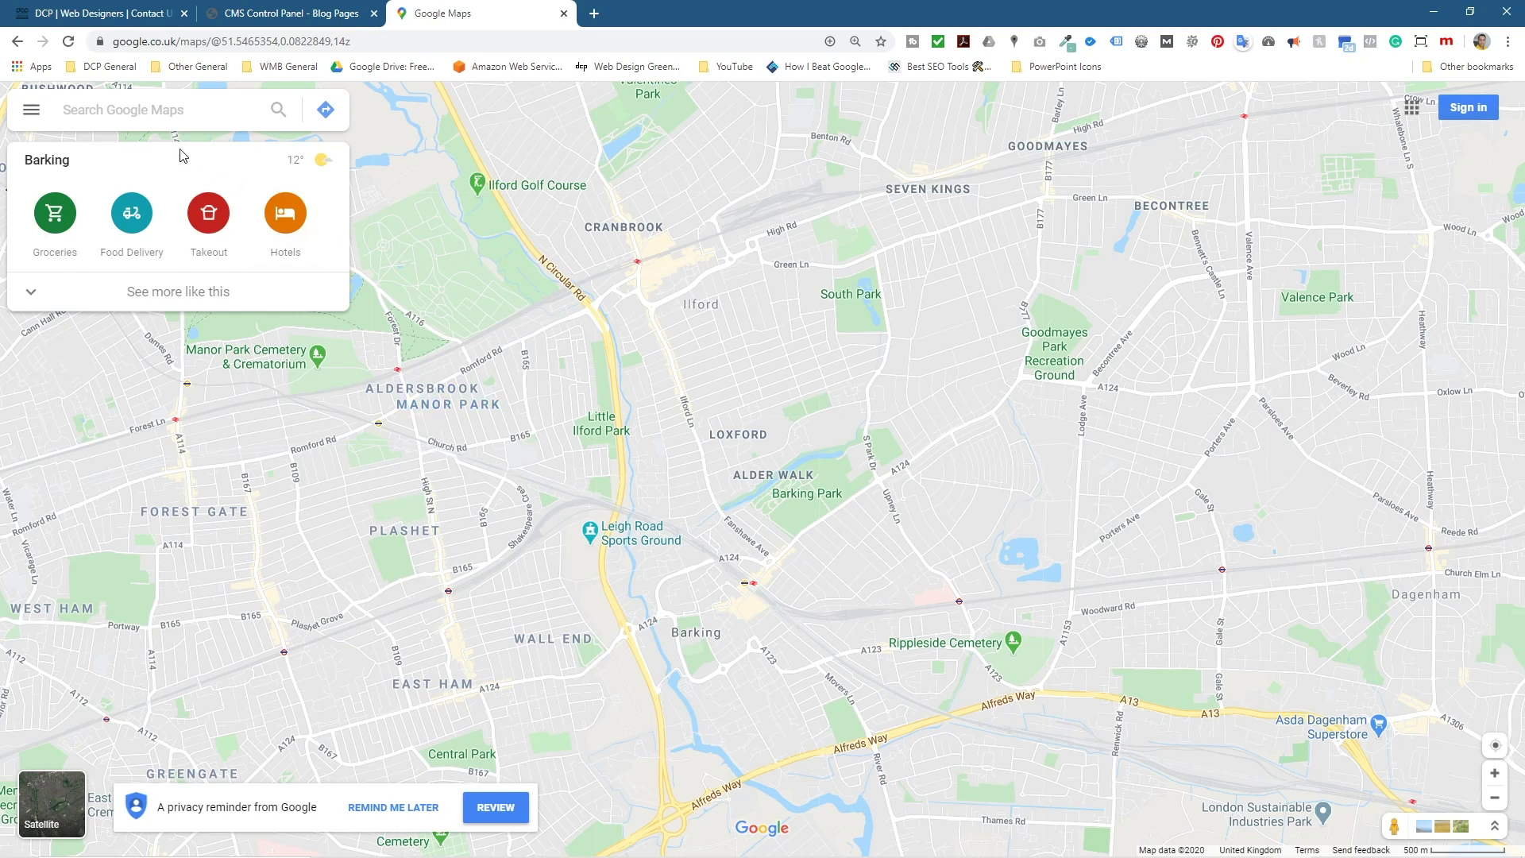
Find Canary Wharf, London on the map using the suggested place, and postpone the privacy reminder
click(149, 108)
text(can)
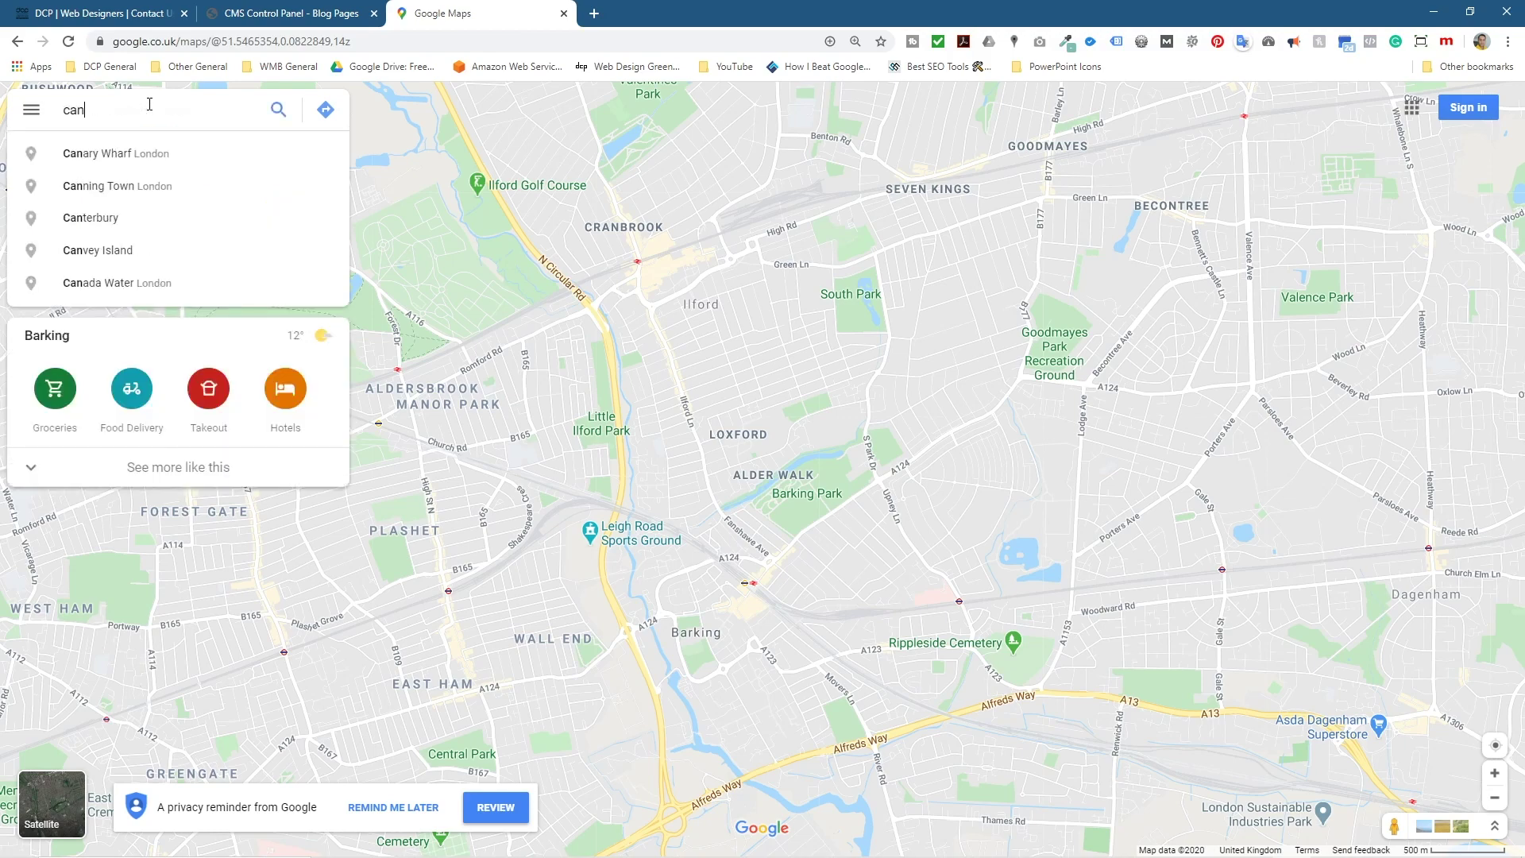
click(130, 149)
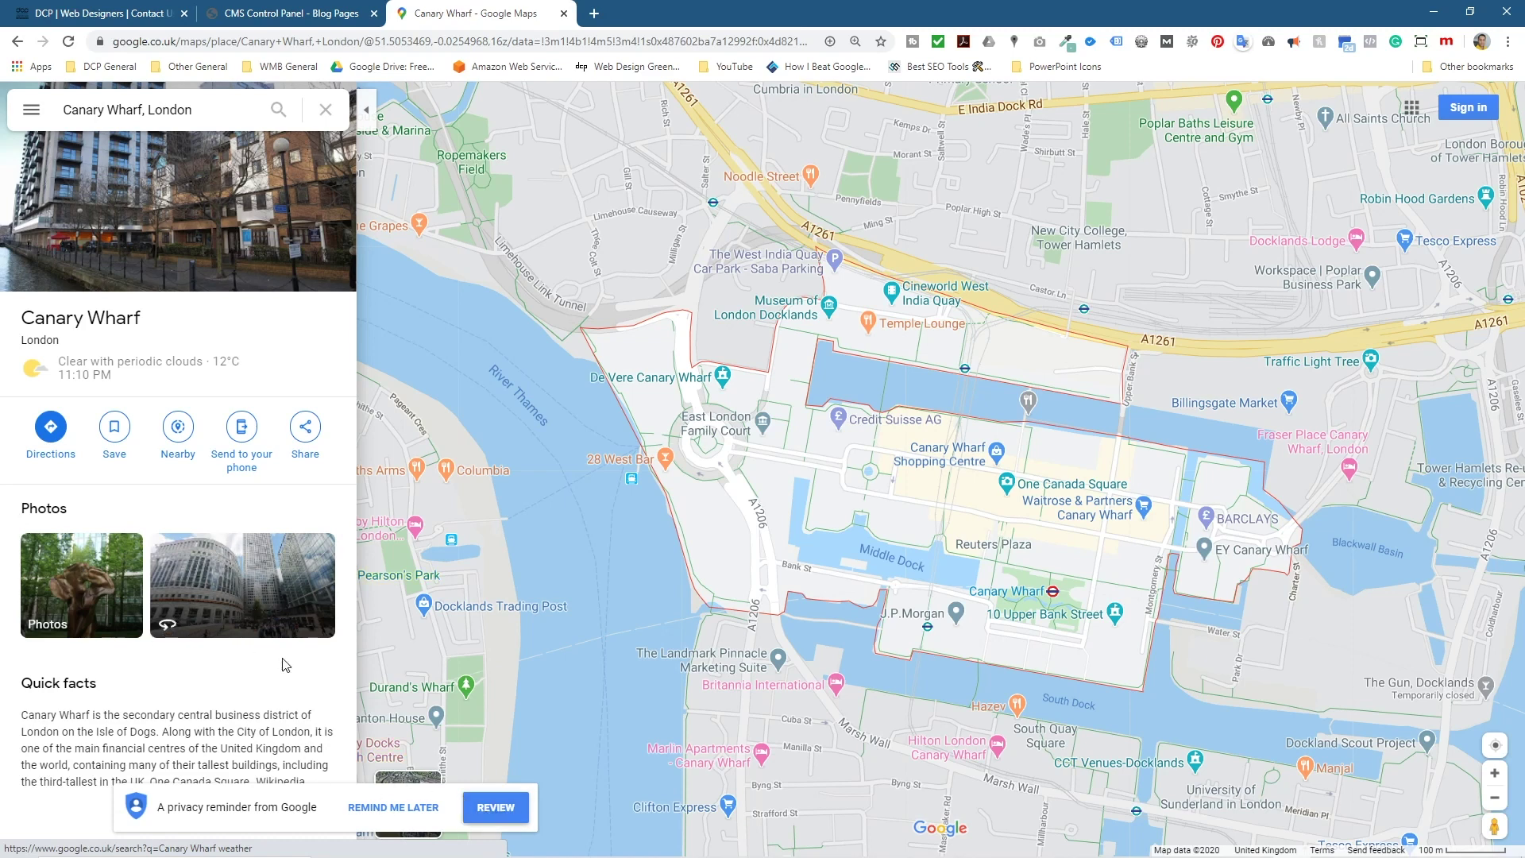
click(402, 808)
Open the Reuters Plaza Street View image of Canary Wharf and turn it to face the arched station entrance
click(227, 607)
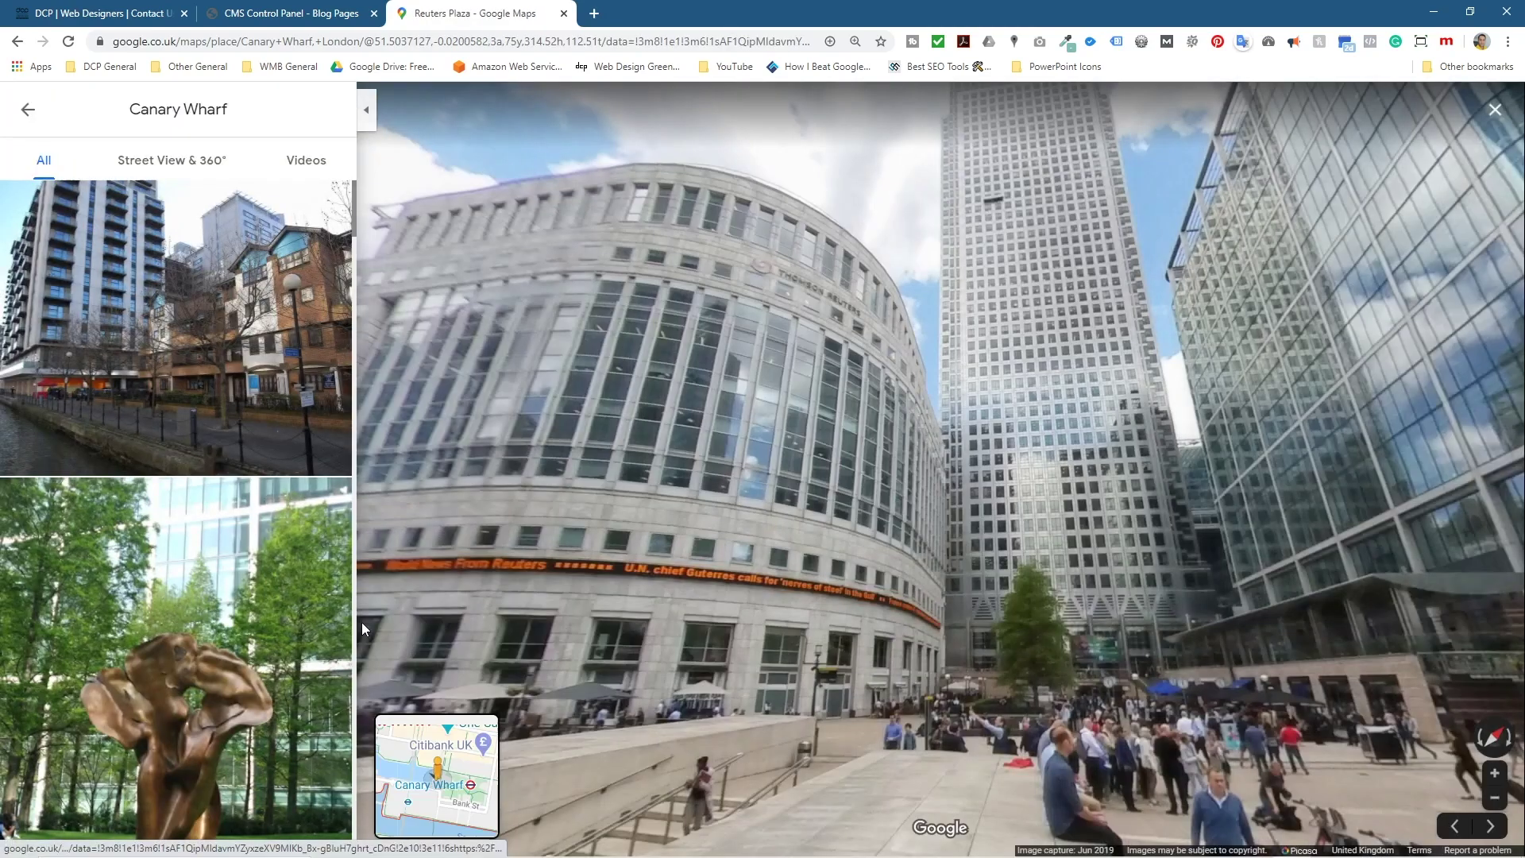
drag(1144, 520, 984, 350)
drag(548, 445, 985, 445)
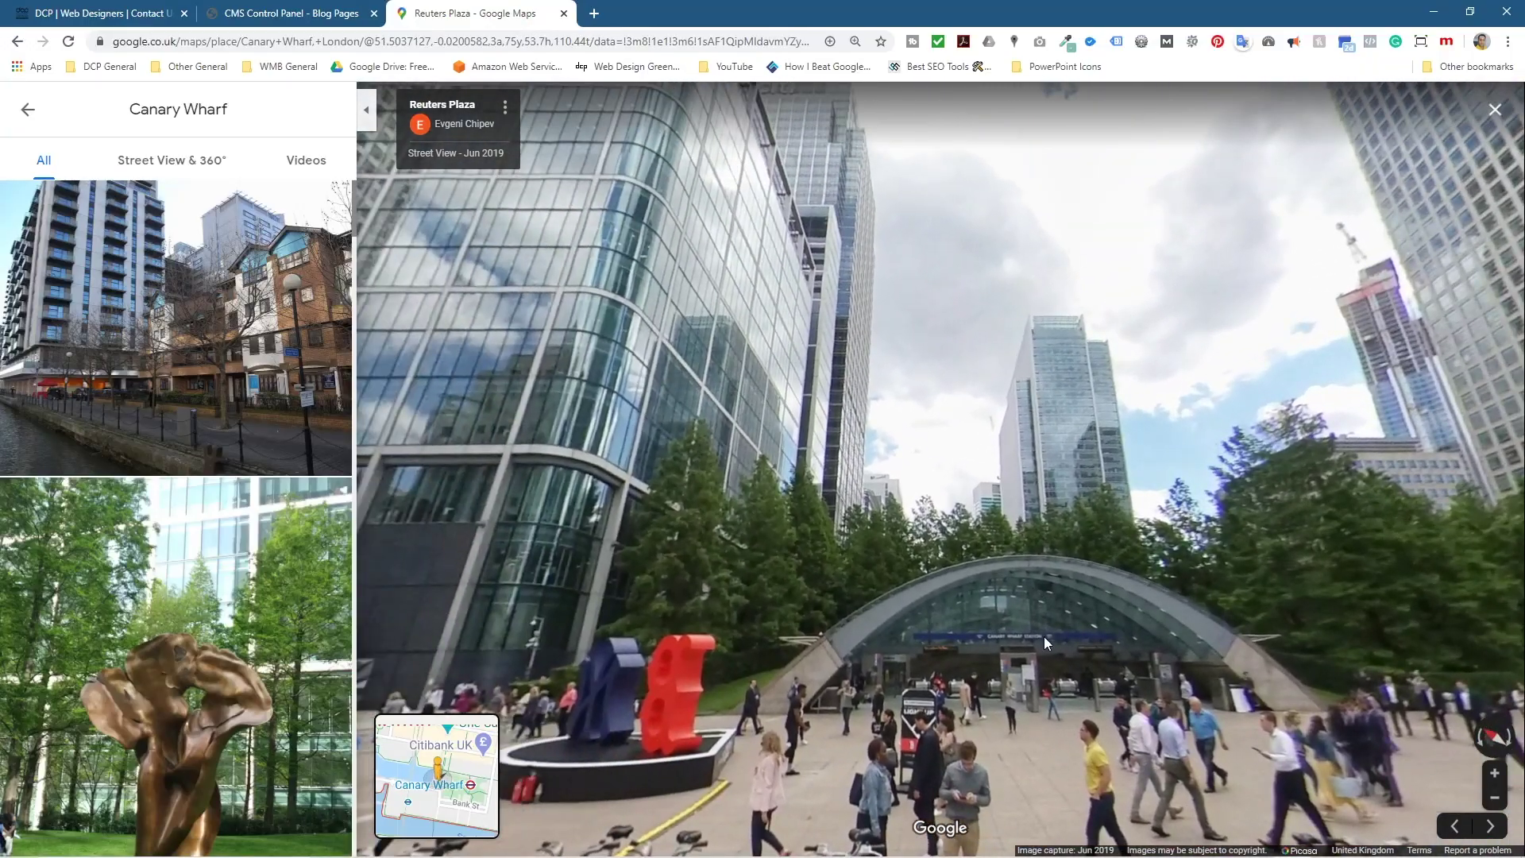
drag(938, 564, 1125, 654)
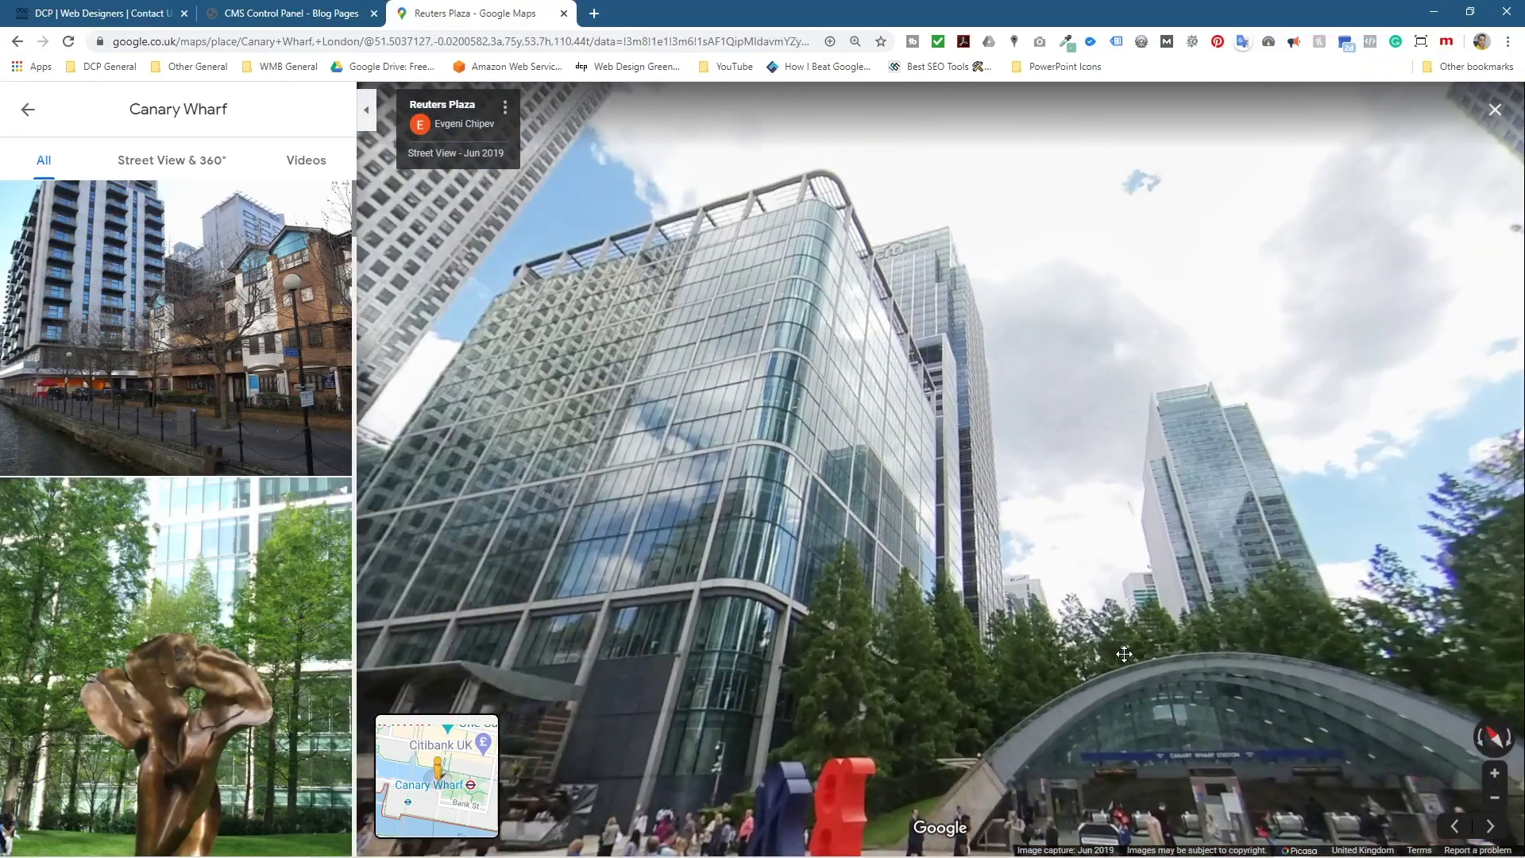
drag(1069, 521, 699, 294)
drag(1100, 437, 834, 427)
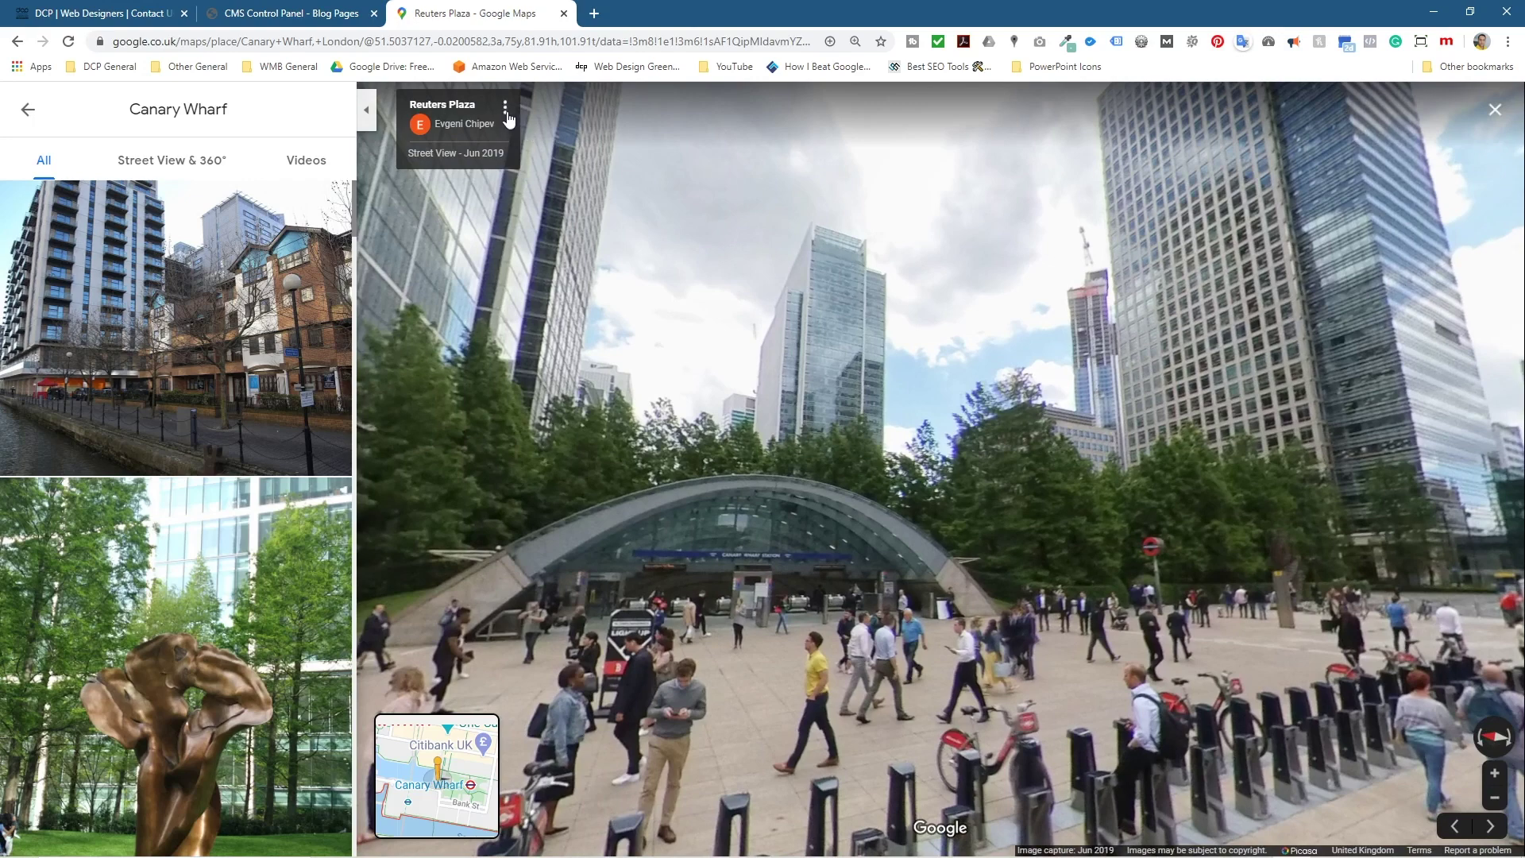
Copy the medium-size embed HTML for the current Reuters Plaza Street View image
click(505, 106)
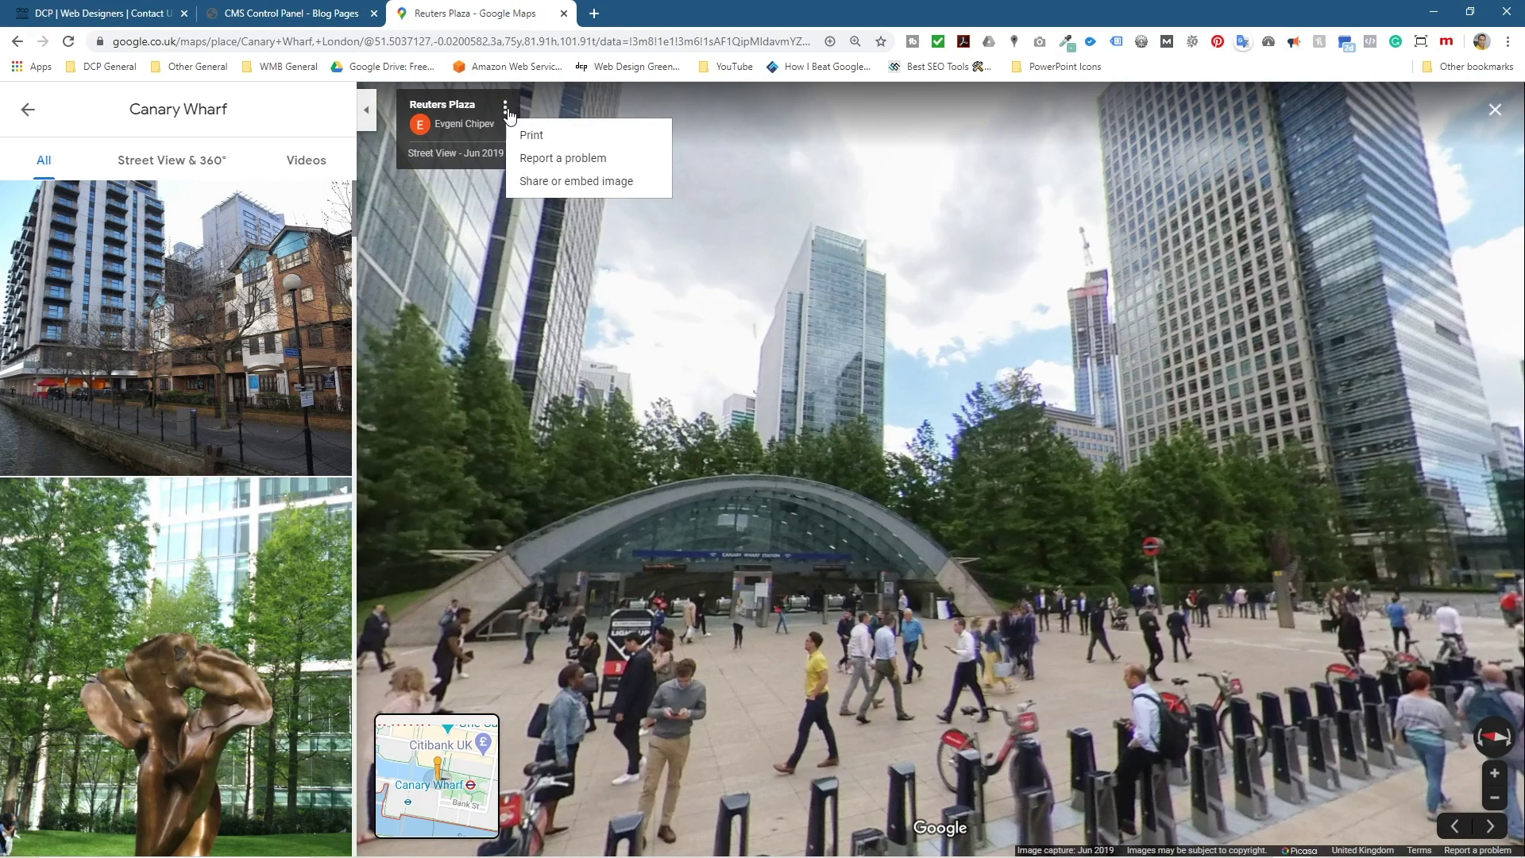
click(554, 193)
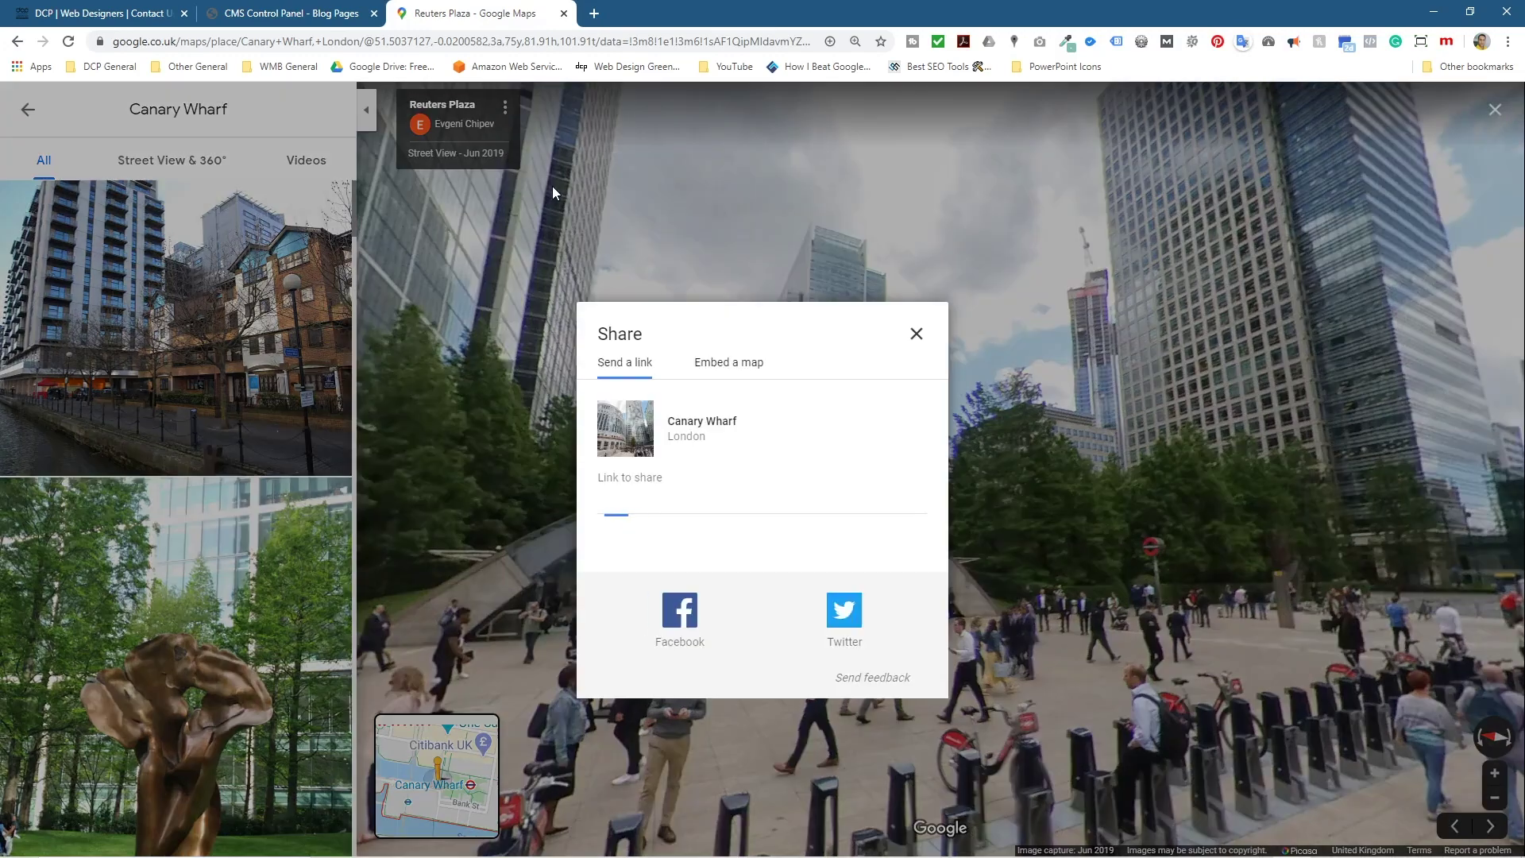
click(730, 367)
drag(736, 577, 645, 450)
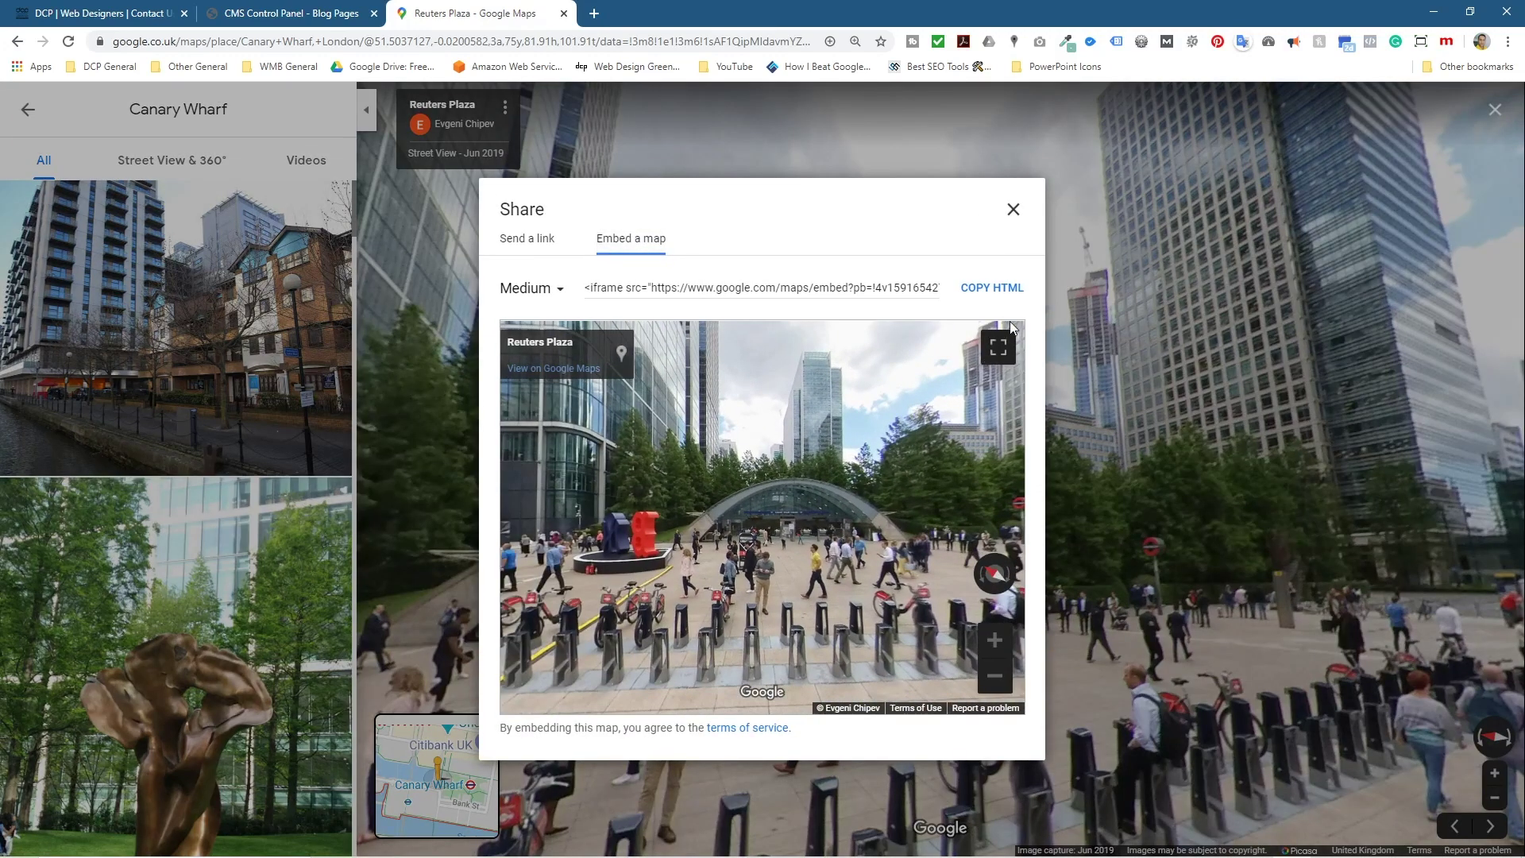
click(992, 290)
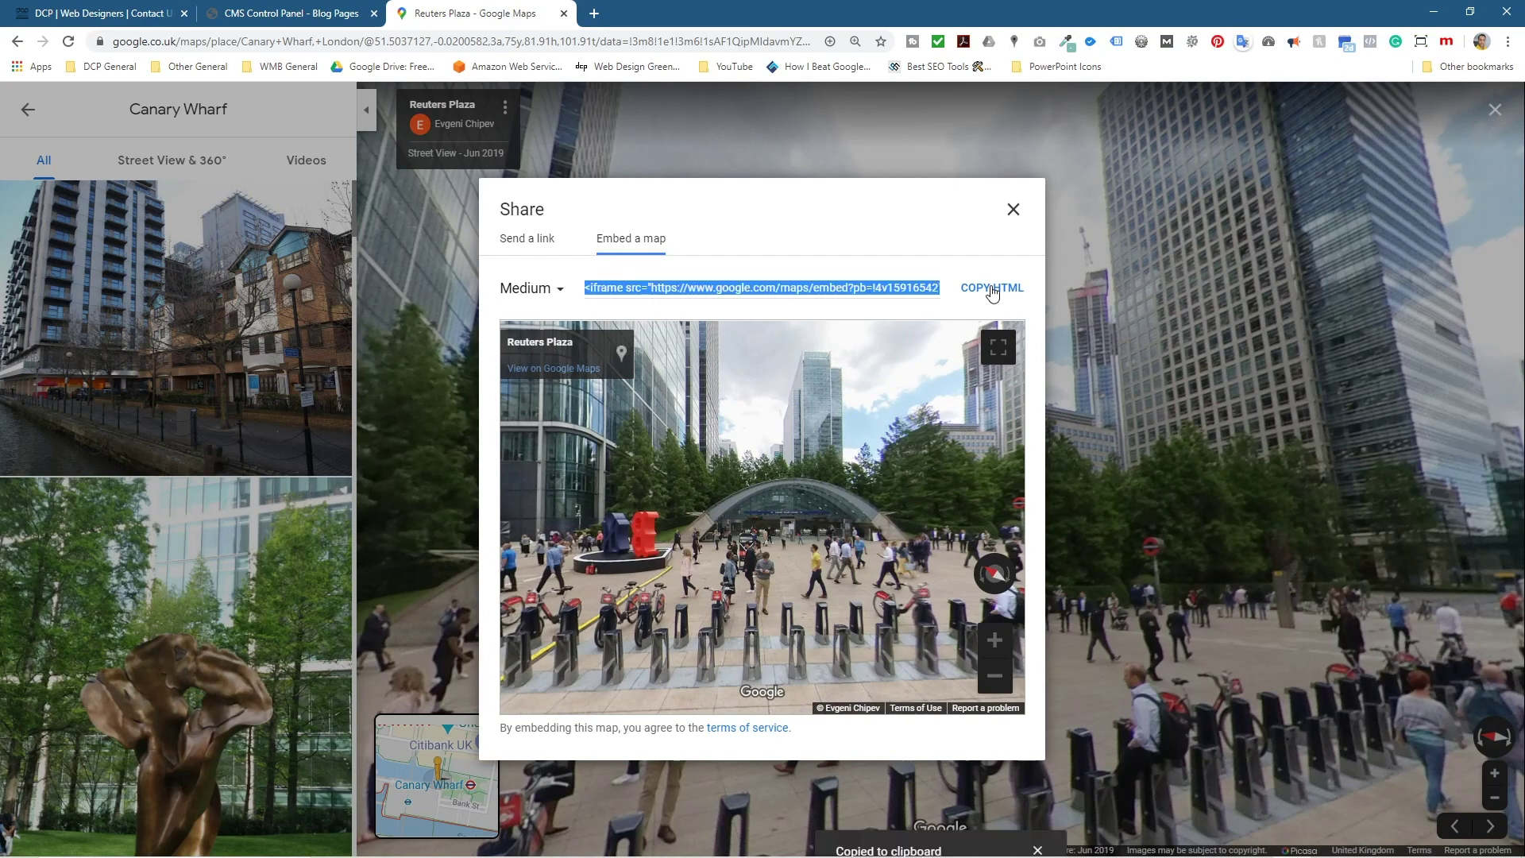
Show the website's blog listing, and in the CMS open the Word Cloud Generator post for editing with its Left Column editor maximised
click(115, 19)
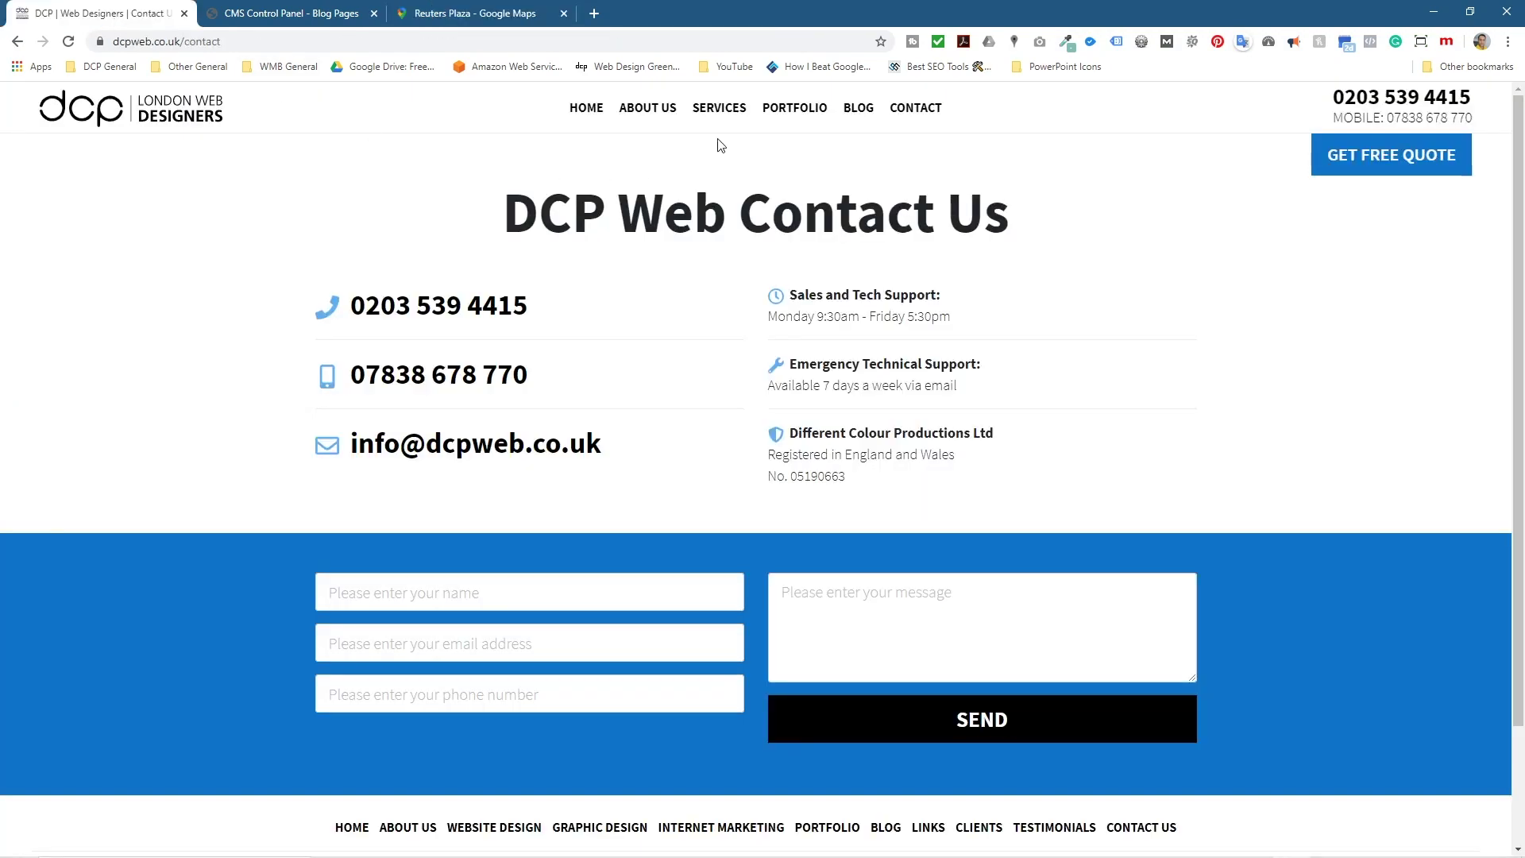
click(858, 108)
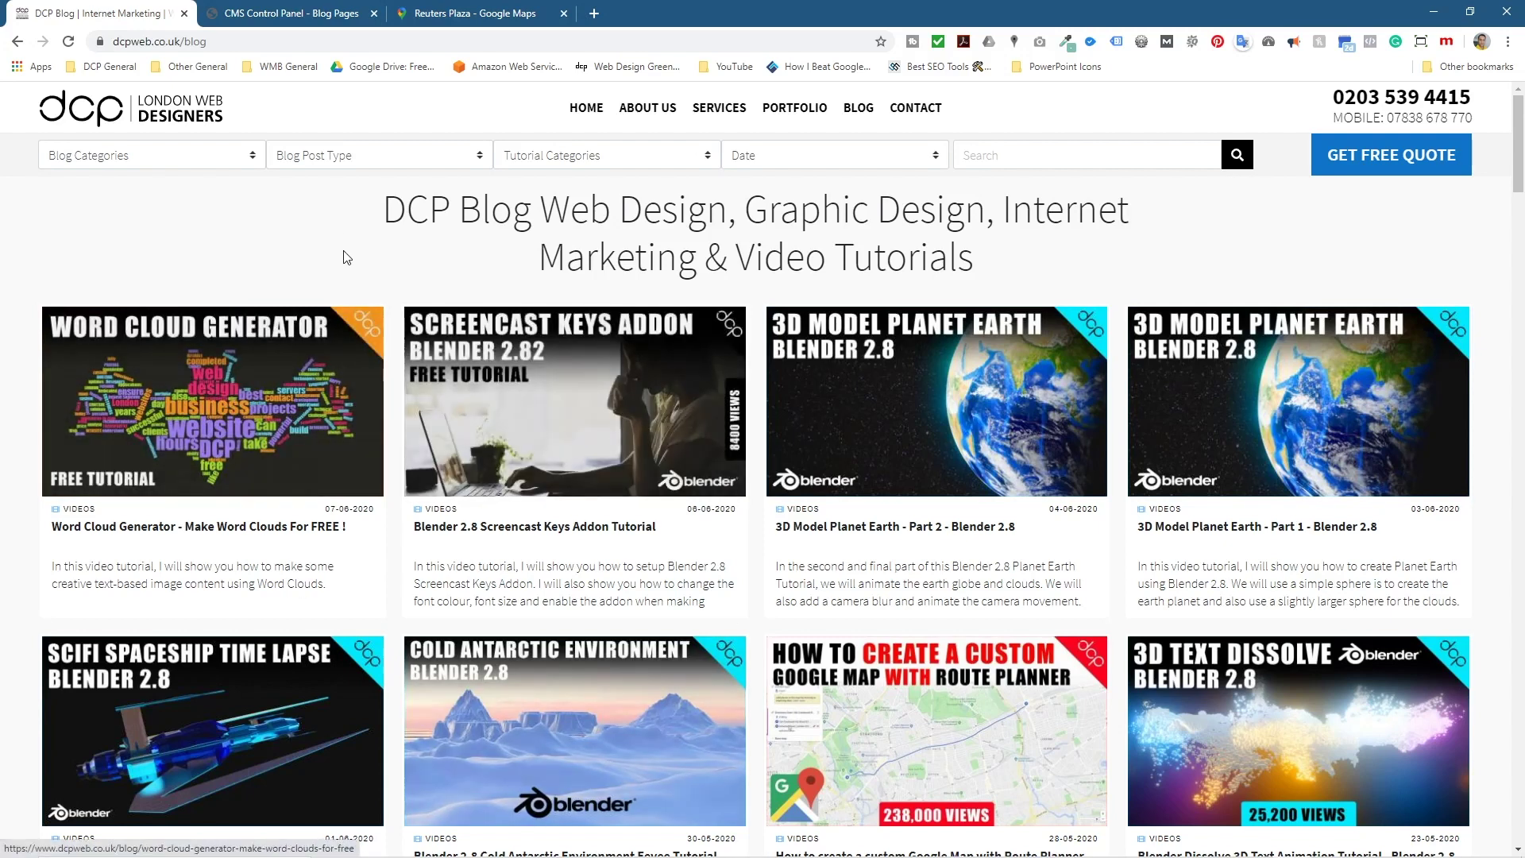
click(322, 21)
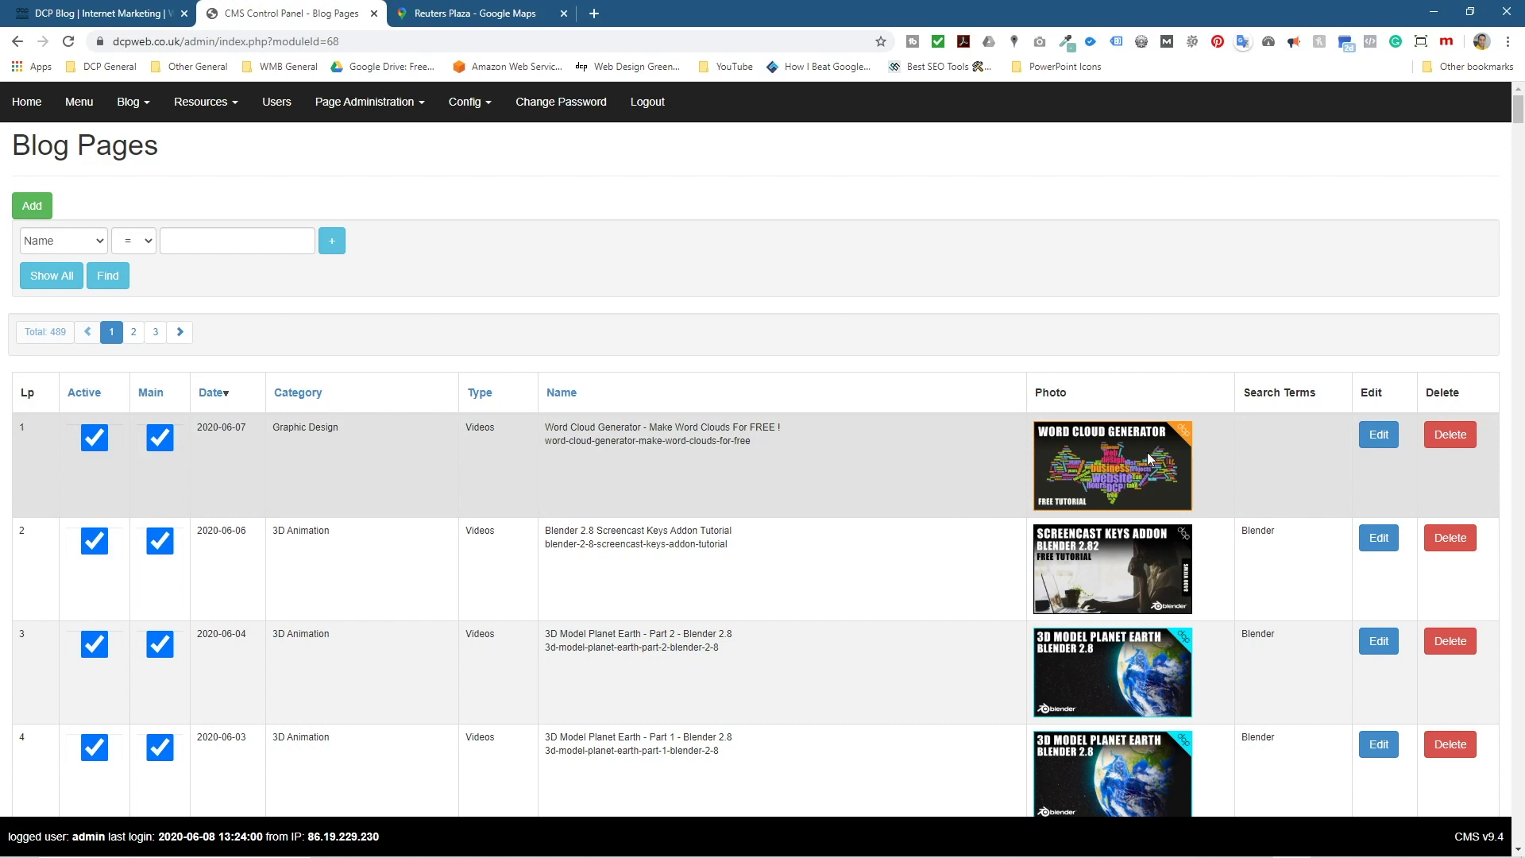
click(1376, 437)
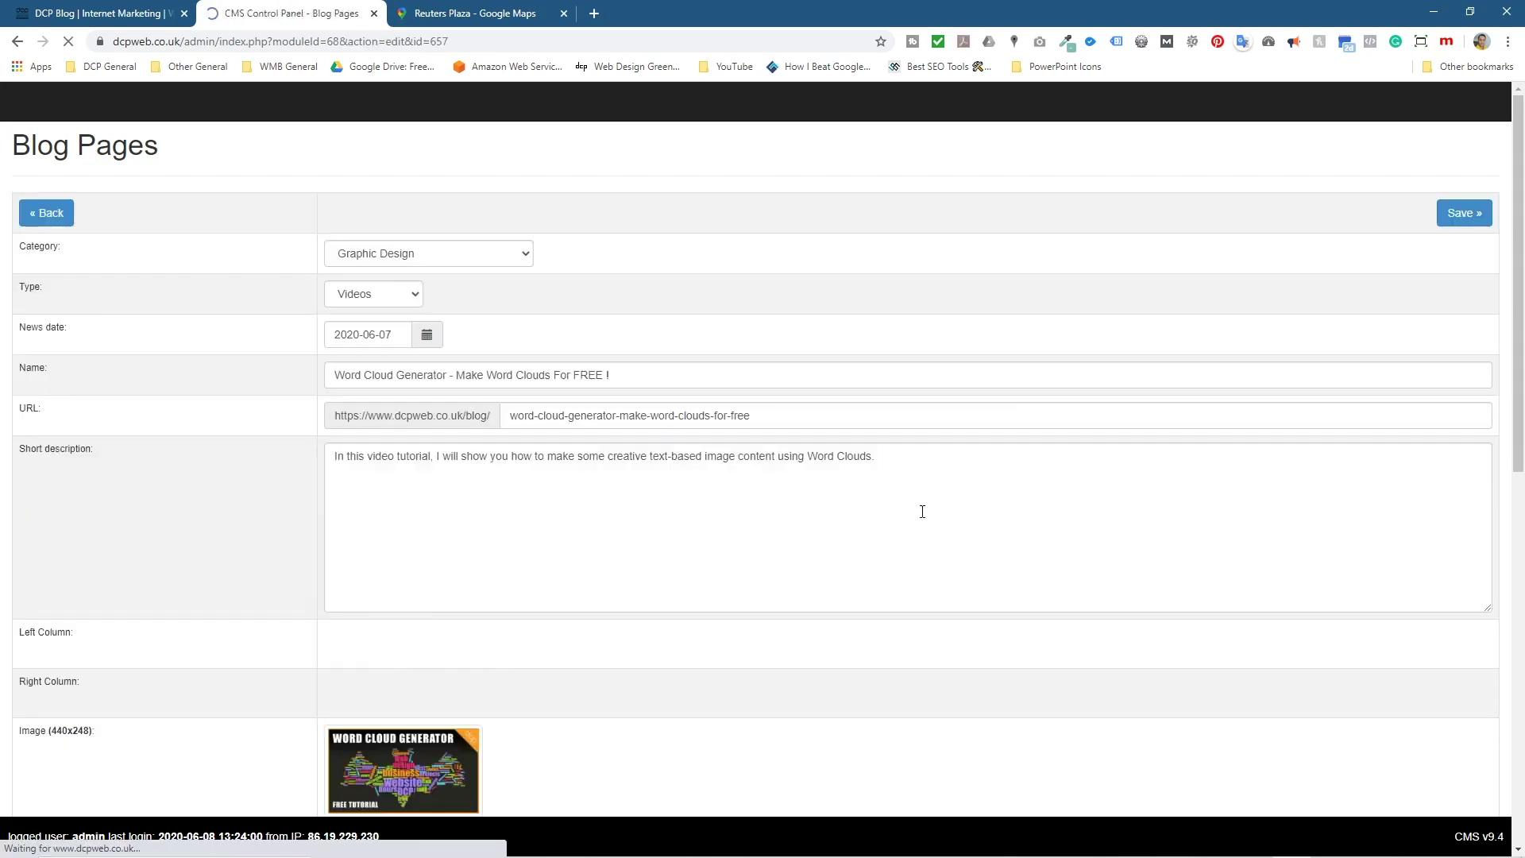
scroll(449, 562, down, 4)
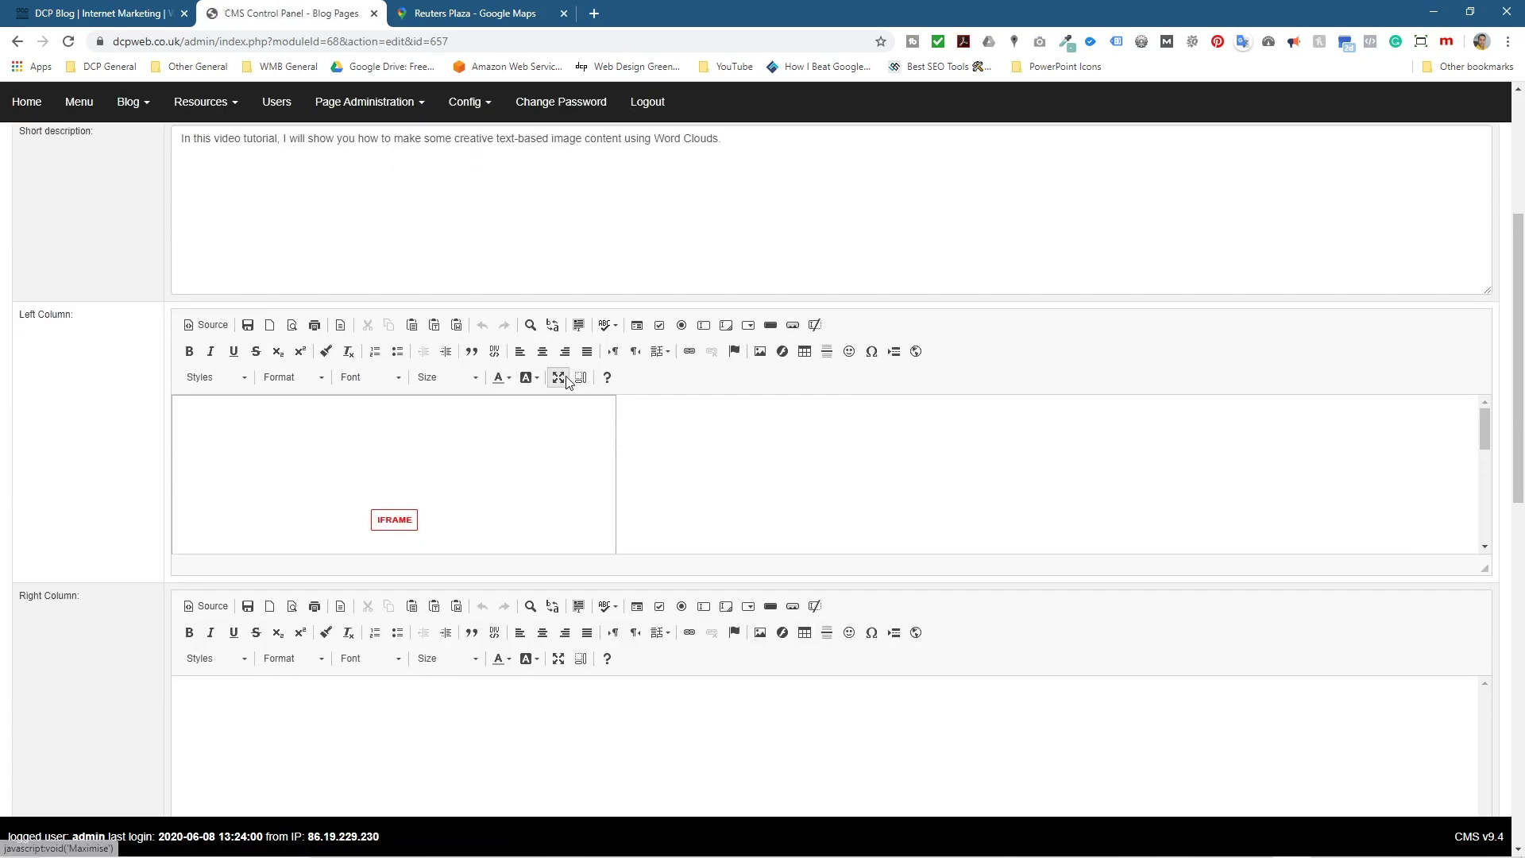
click(561, 378)
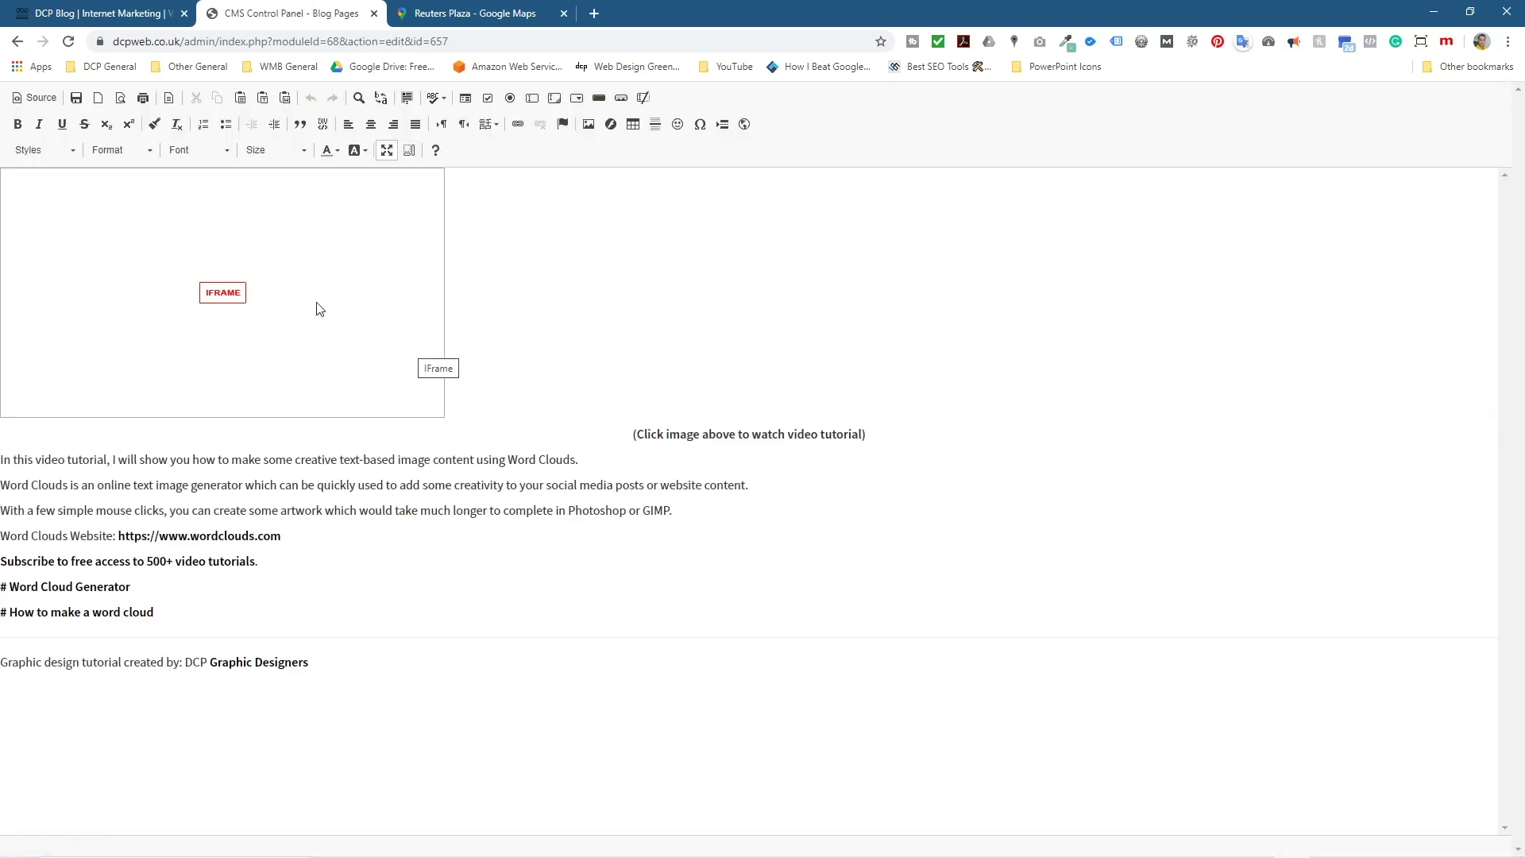
Open the live Word Cloud Generator post and examine the closing lines of its text to locate the insertion point
click(116, 17)
click(186, 424)
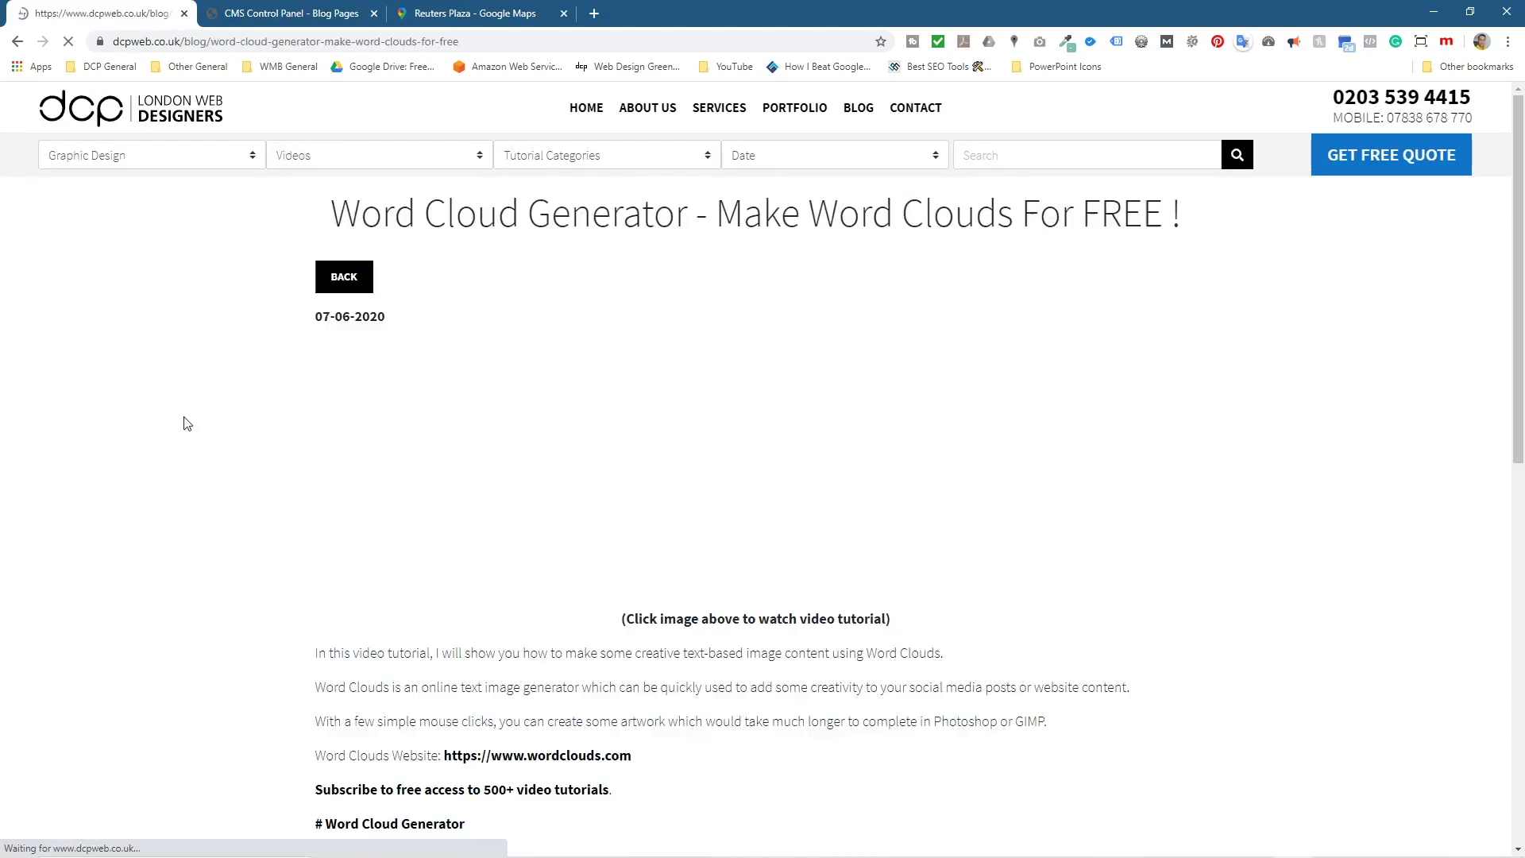
scroll(667, 531, down, 4)
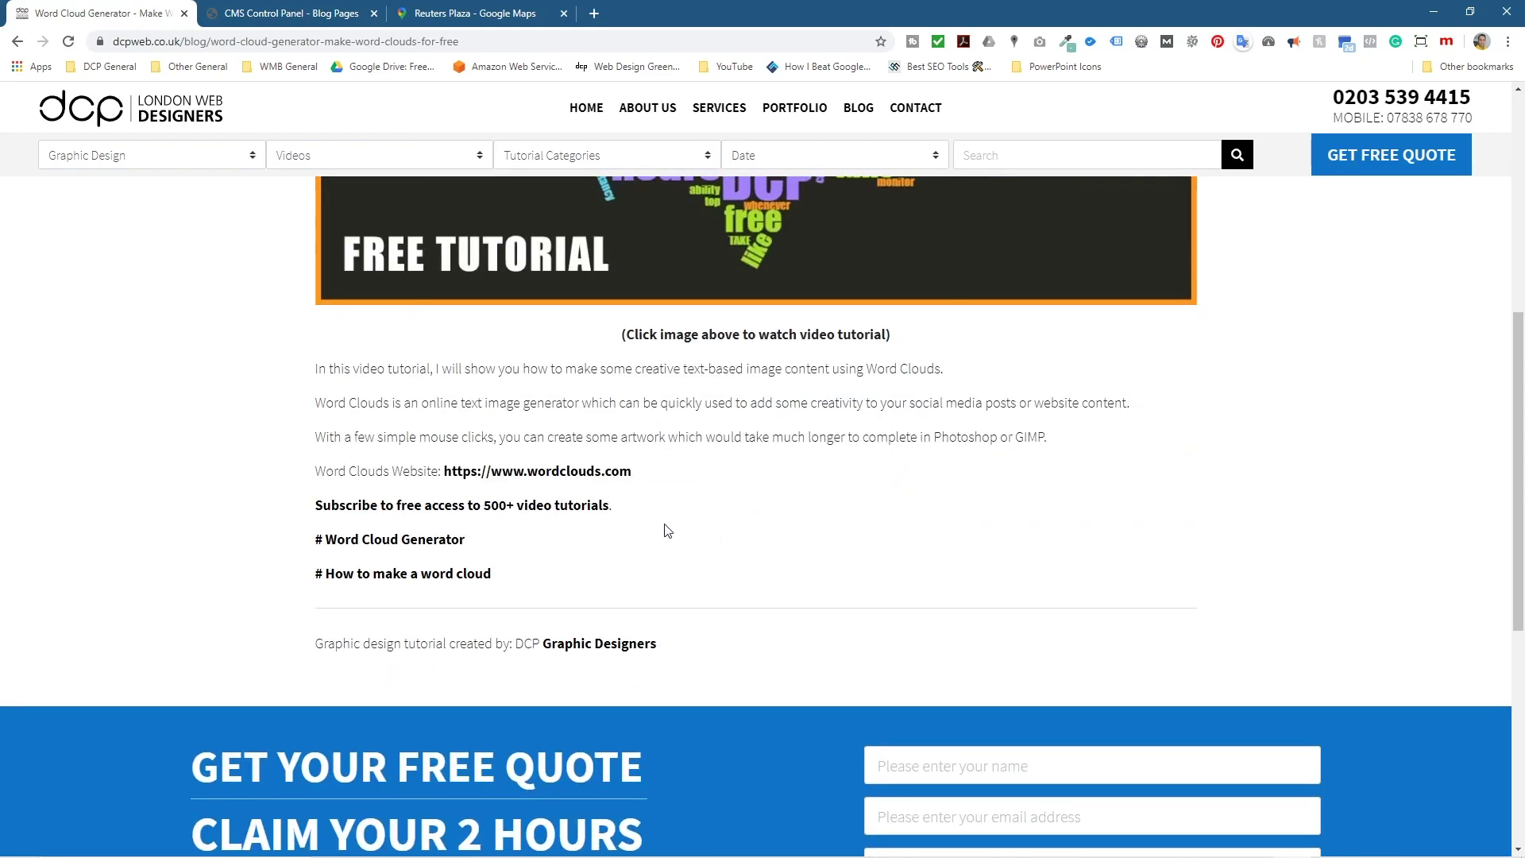
scroll(668, 531, up, 3)
scroll(647, 525, down, 3)
drag(521, 594, 294, 495)
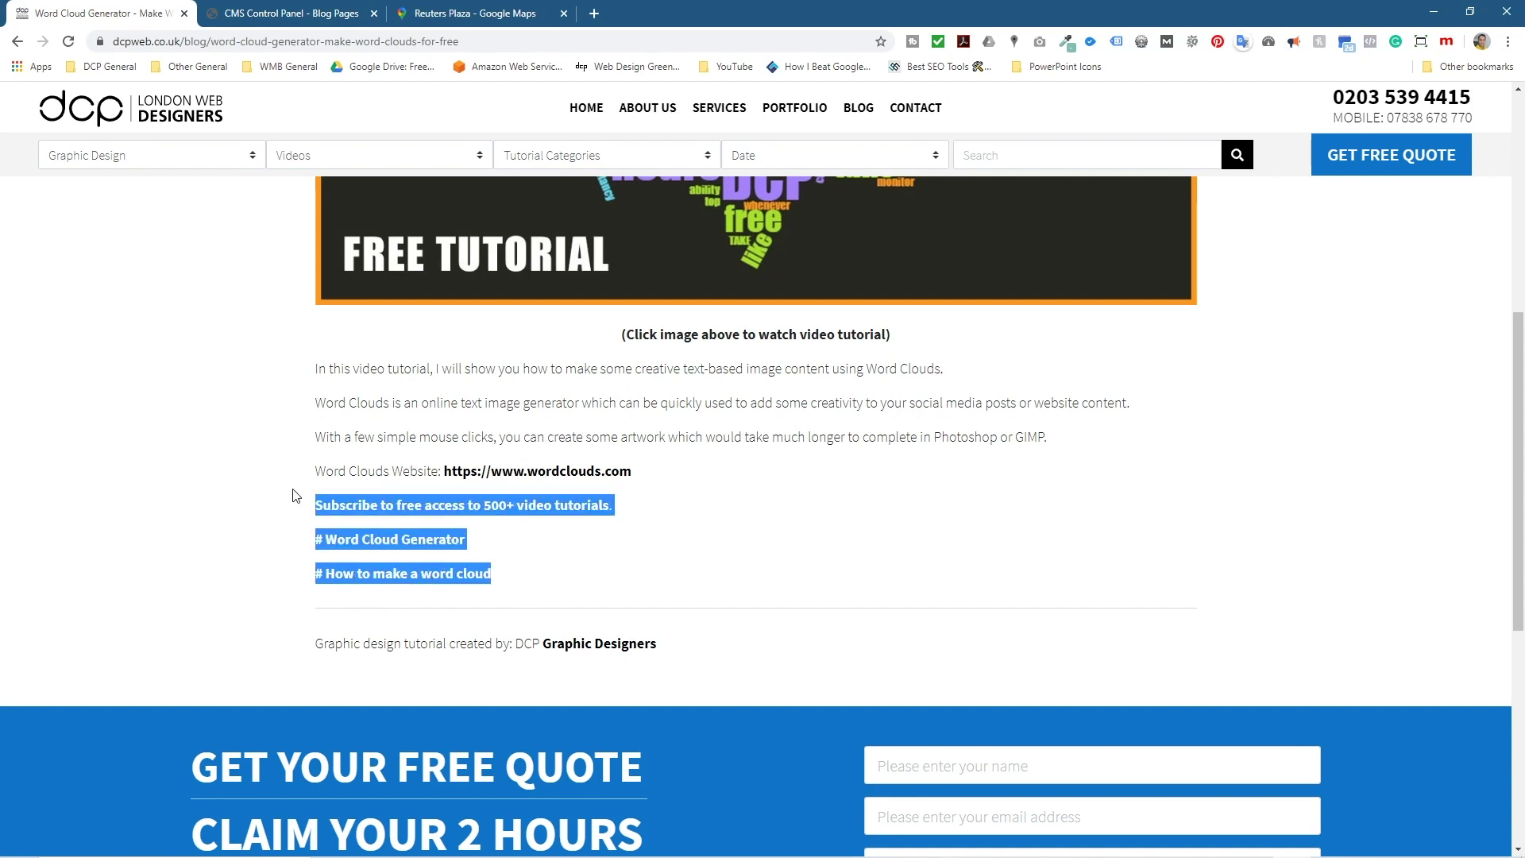
click(153, 550)
In the CMS editor, add the placeholder line "street view" below "# How to make a word cloud"
click(266, 13)
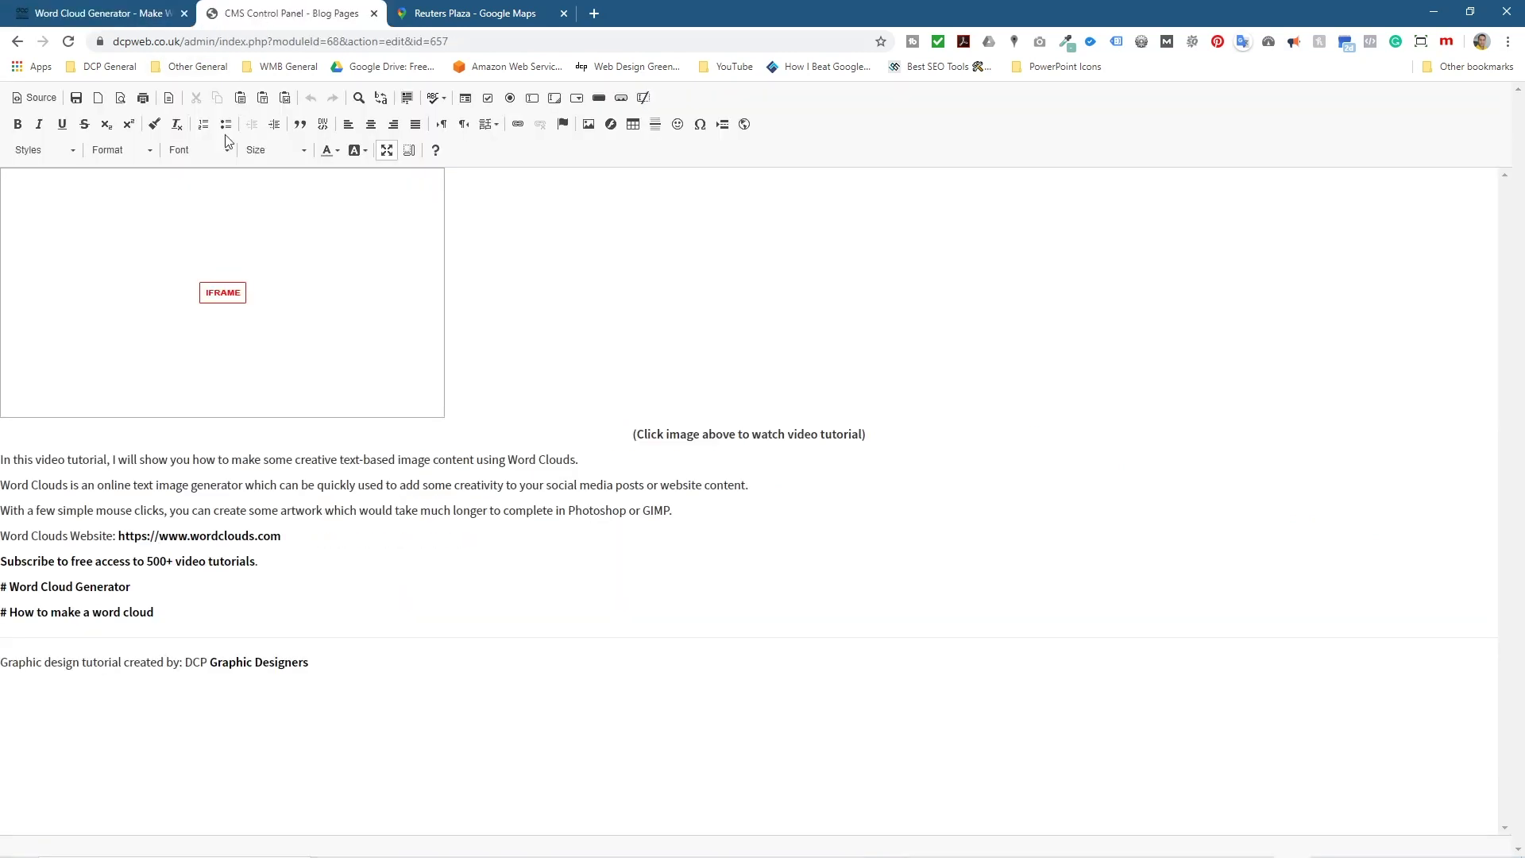
click(168, 613)
key(Return)
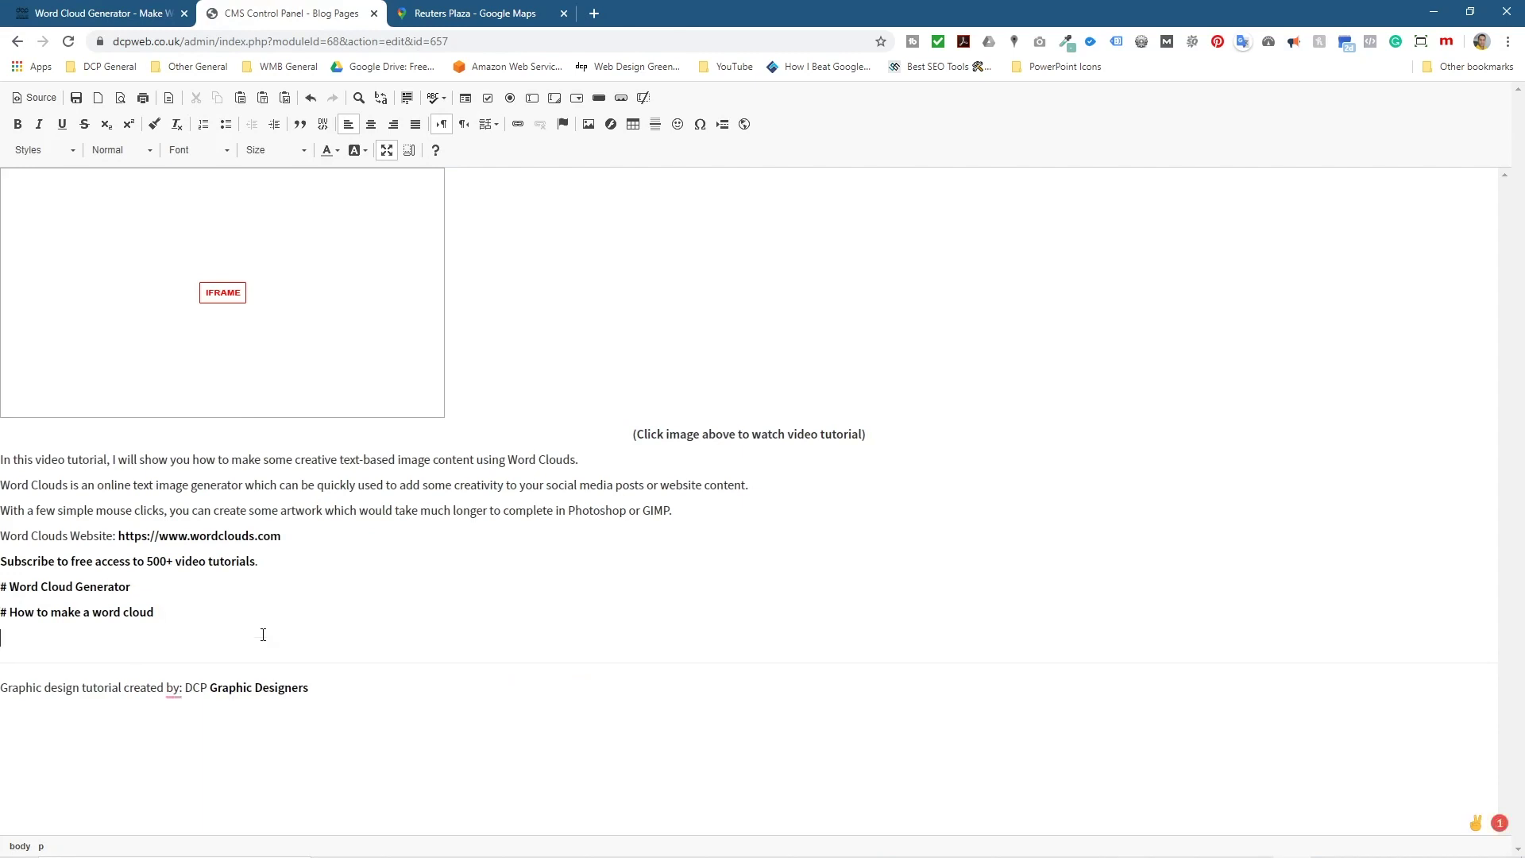
text(street view)
Replace the "street view" placeholder paragraph in the HTML source with the copied Street View embed code and save the post
triple_click(94, 640)
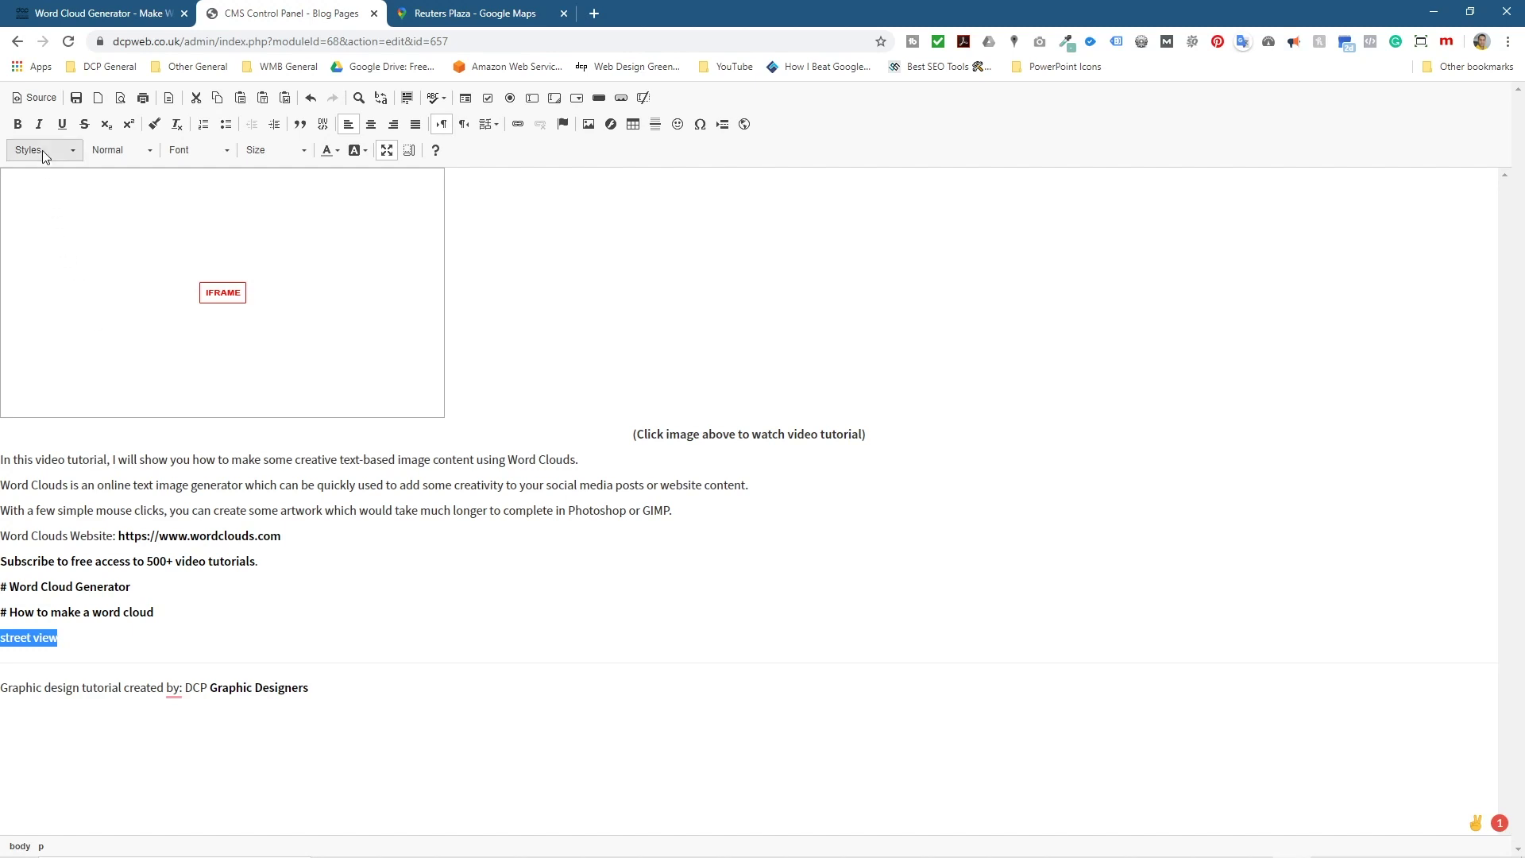
click(30, 102)
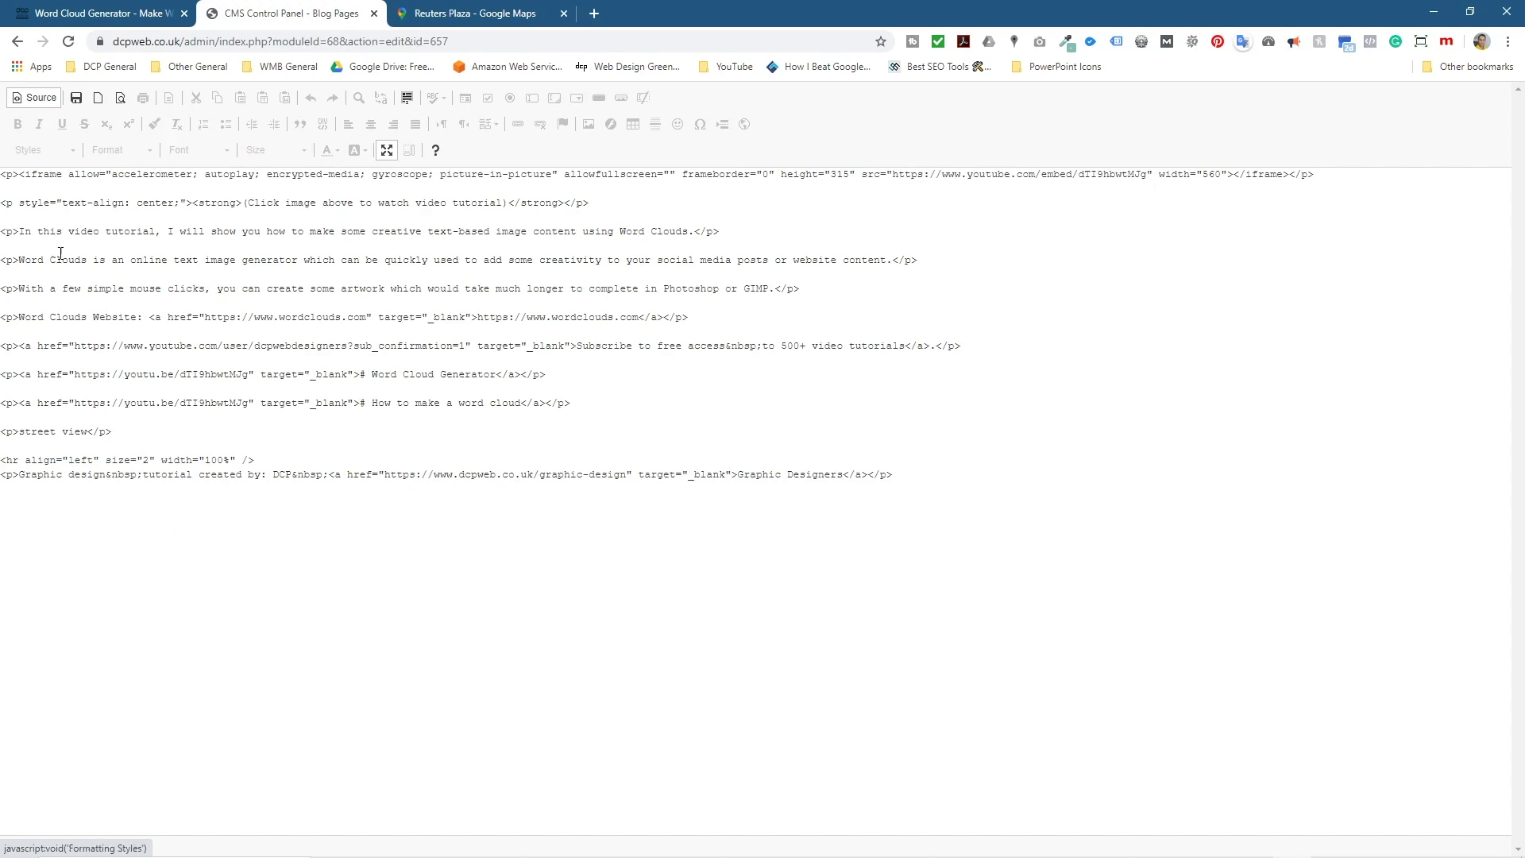
click(35, 95)
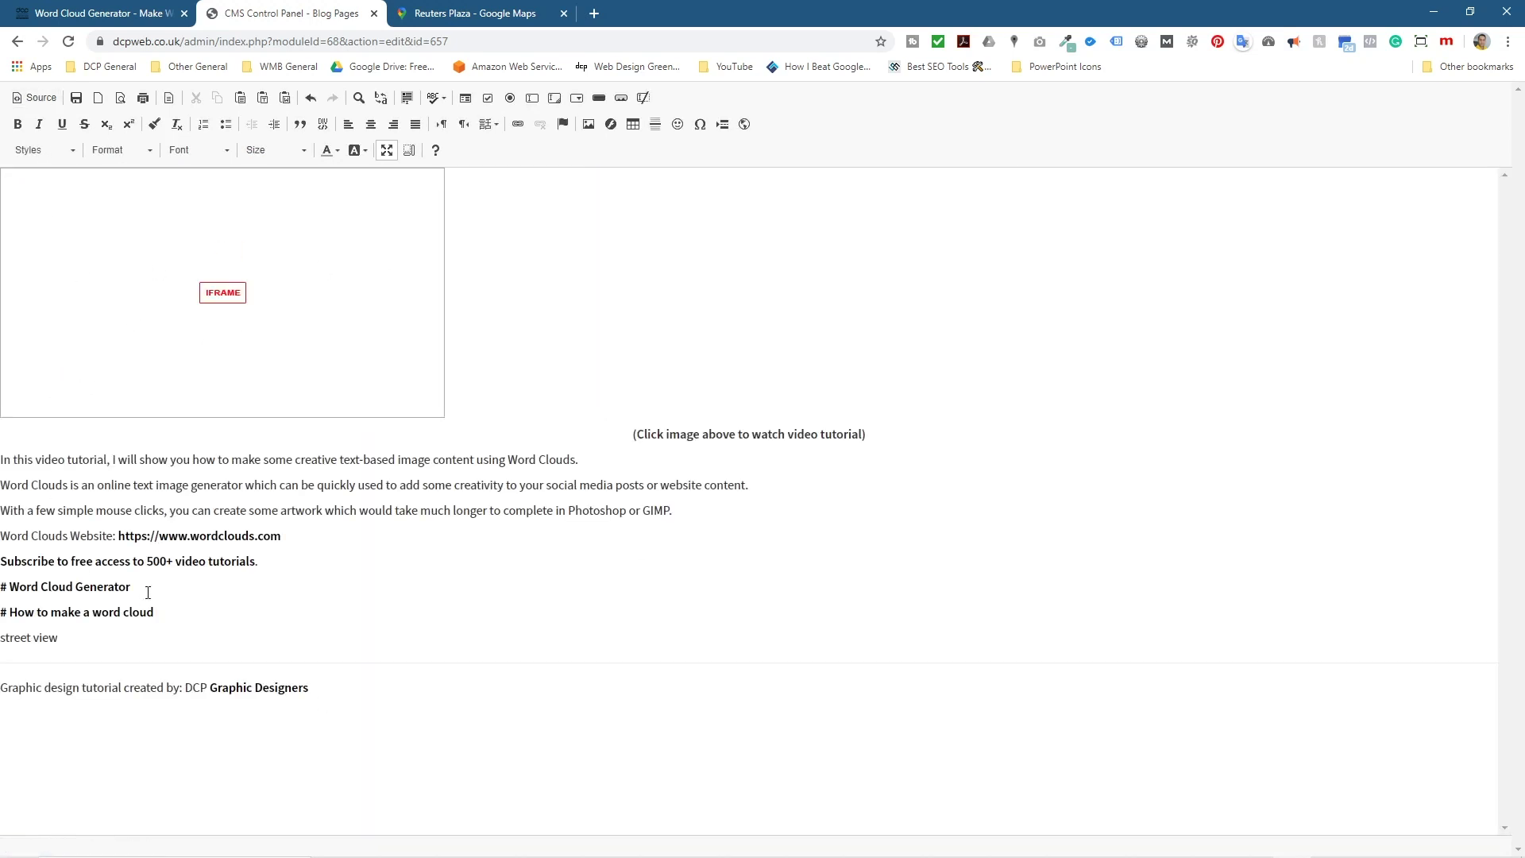
click(40, 95)
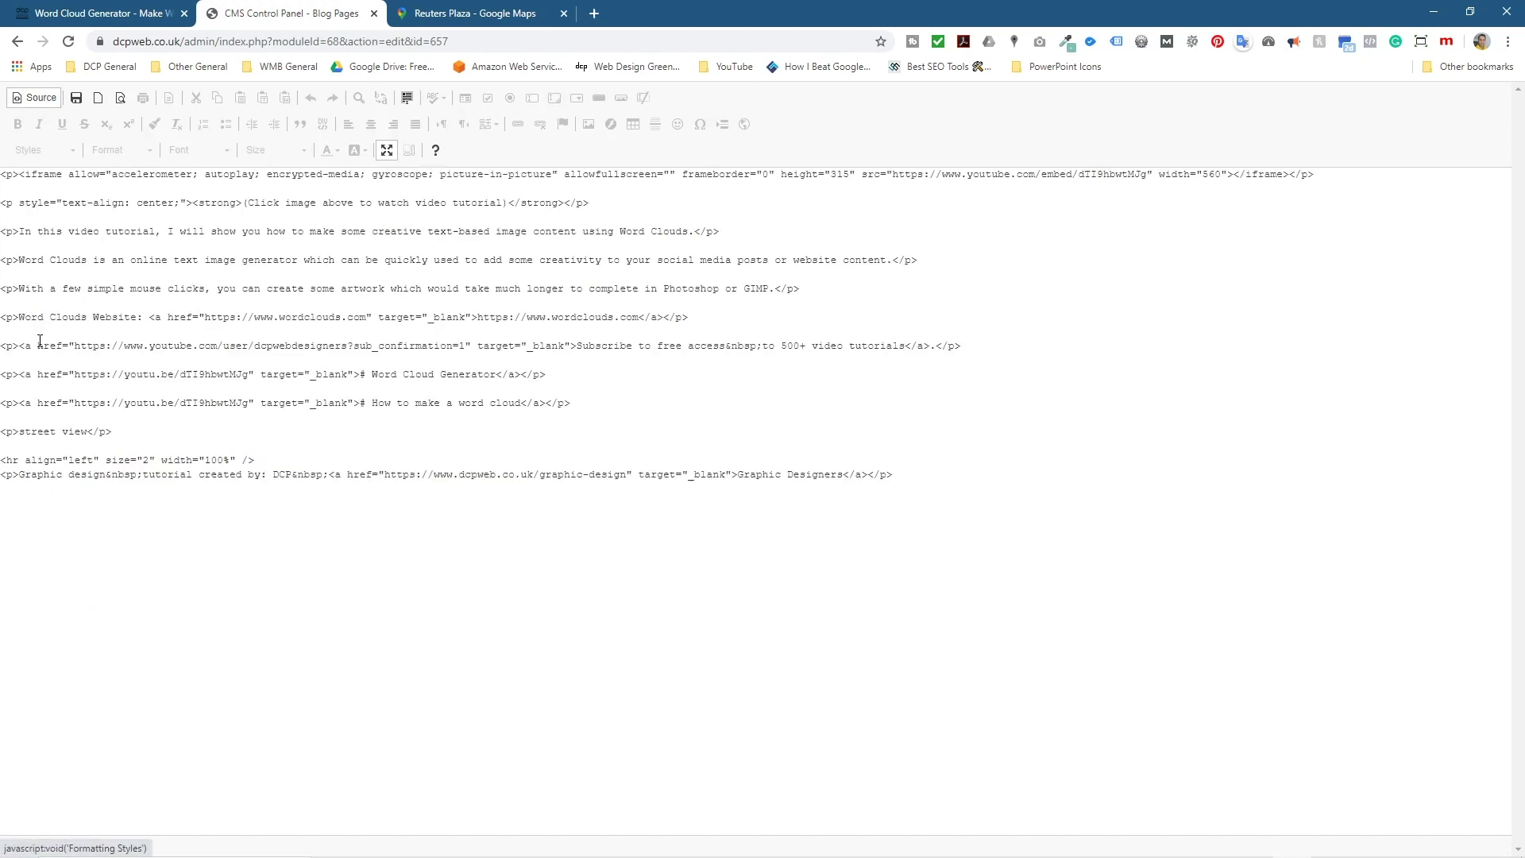
drag(113, 435, 2, 436)
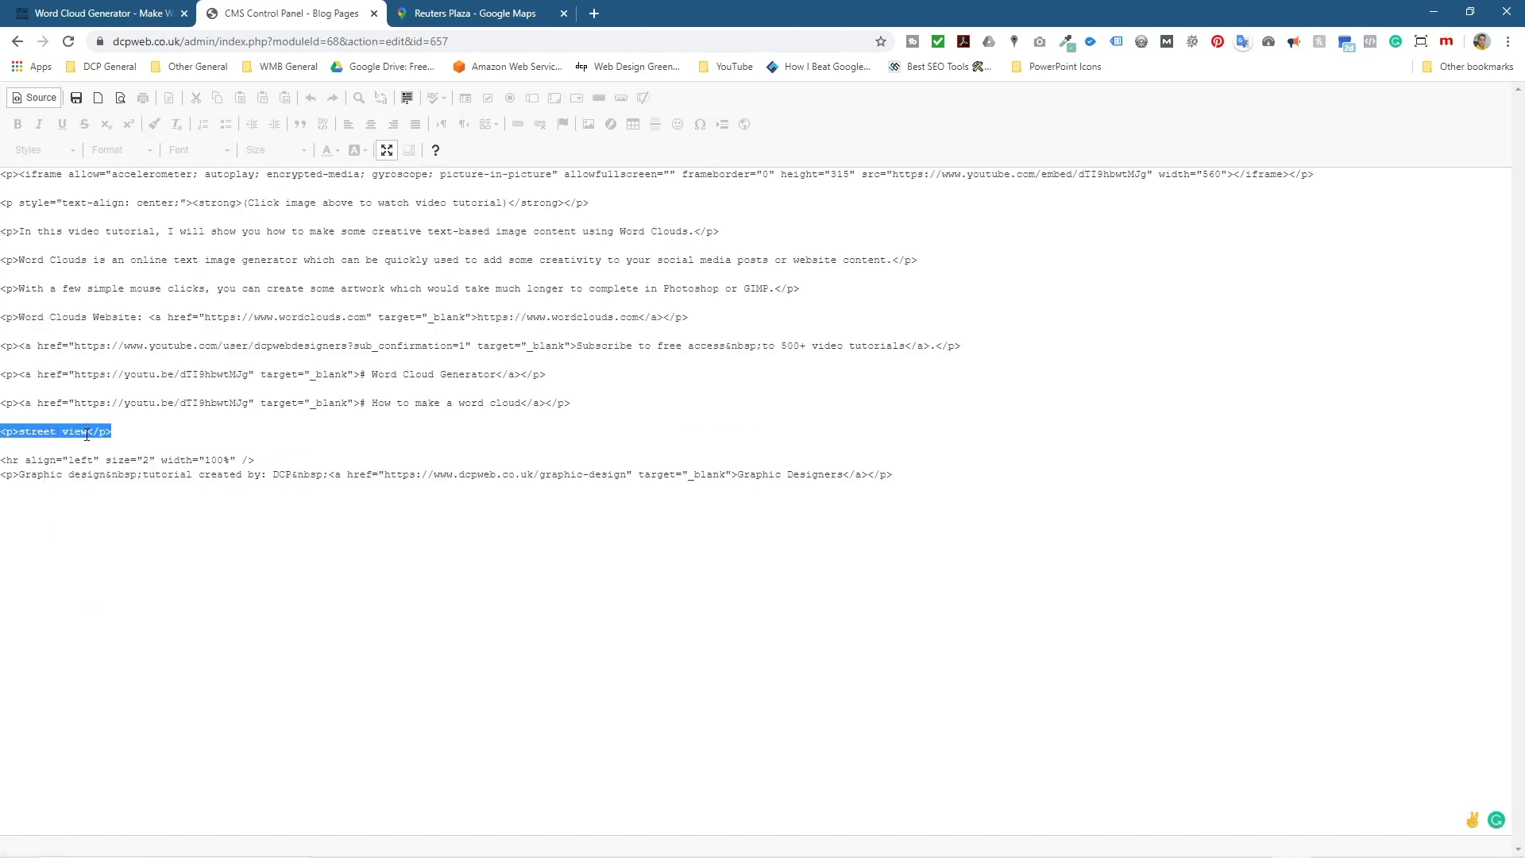
key(ctrl+v)
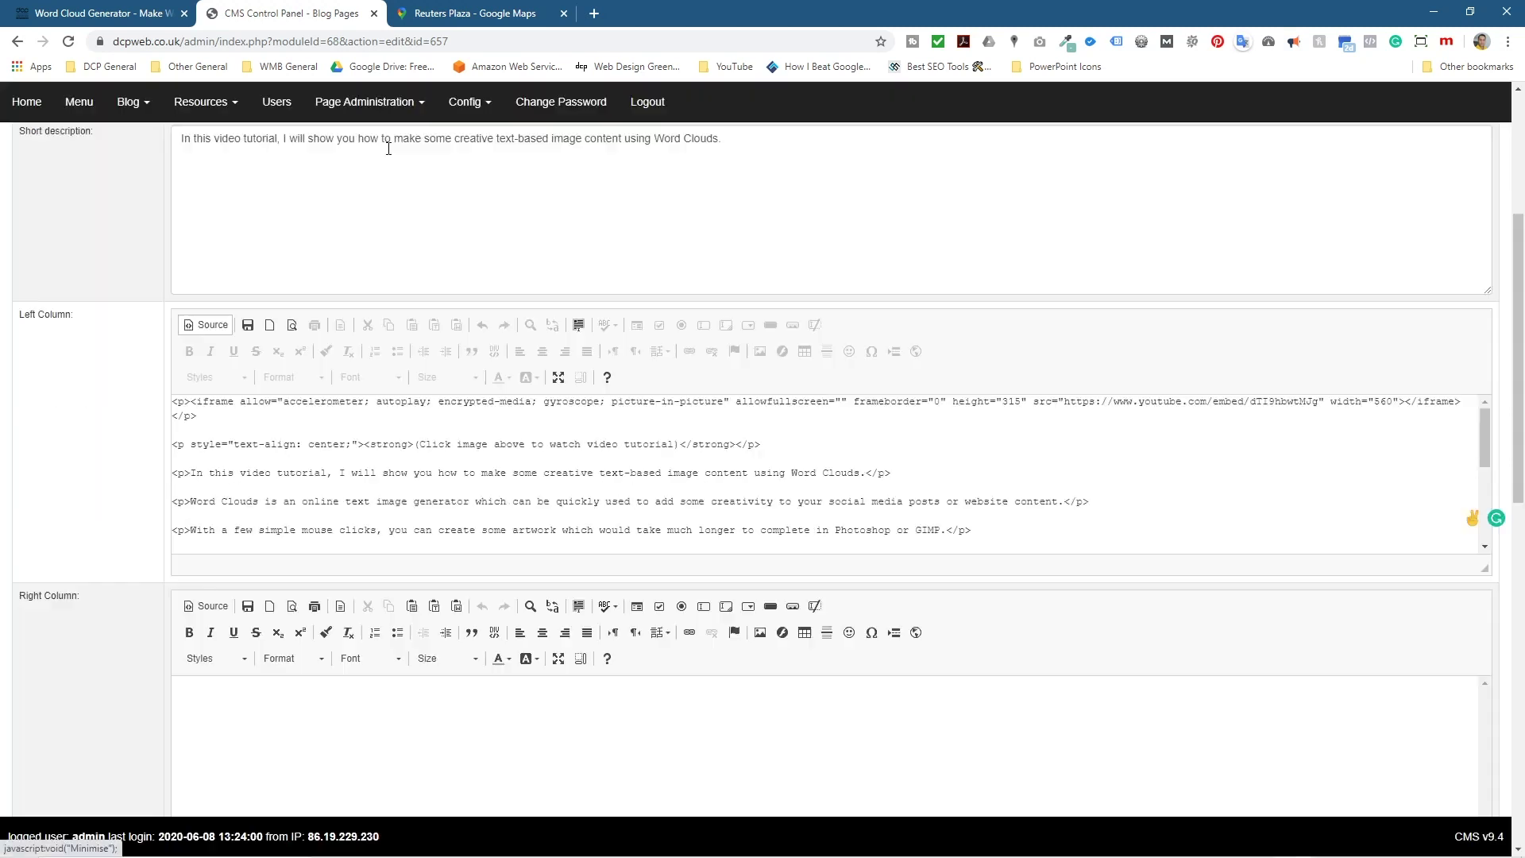
scroll(1269, 712, down, 15)
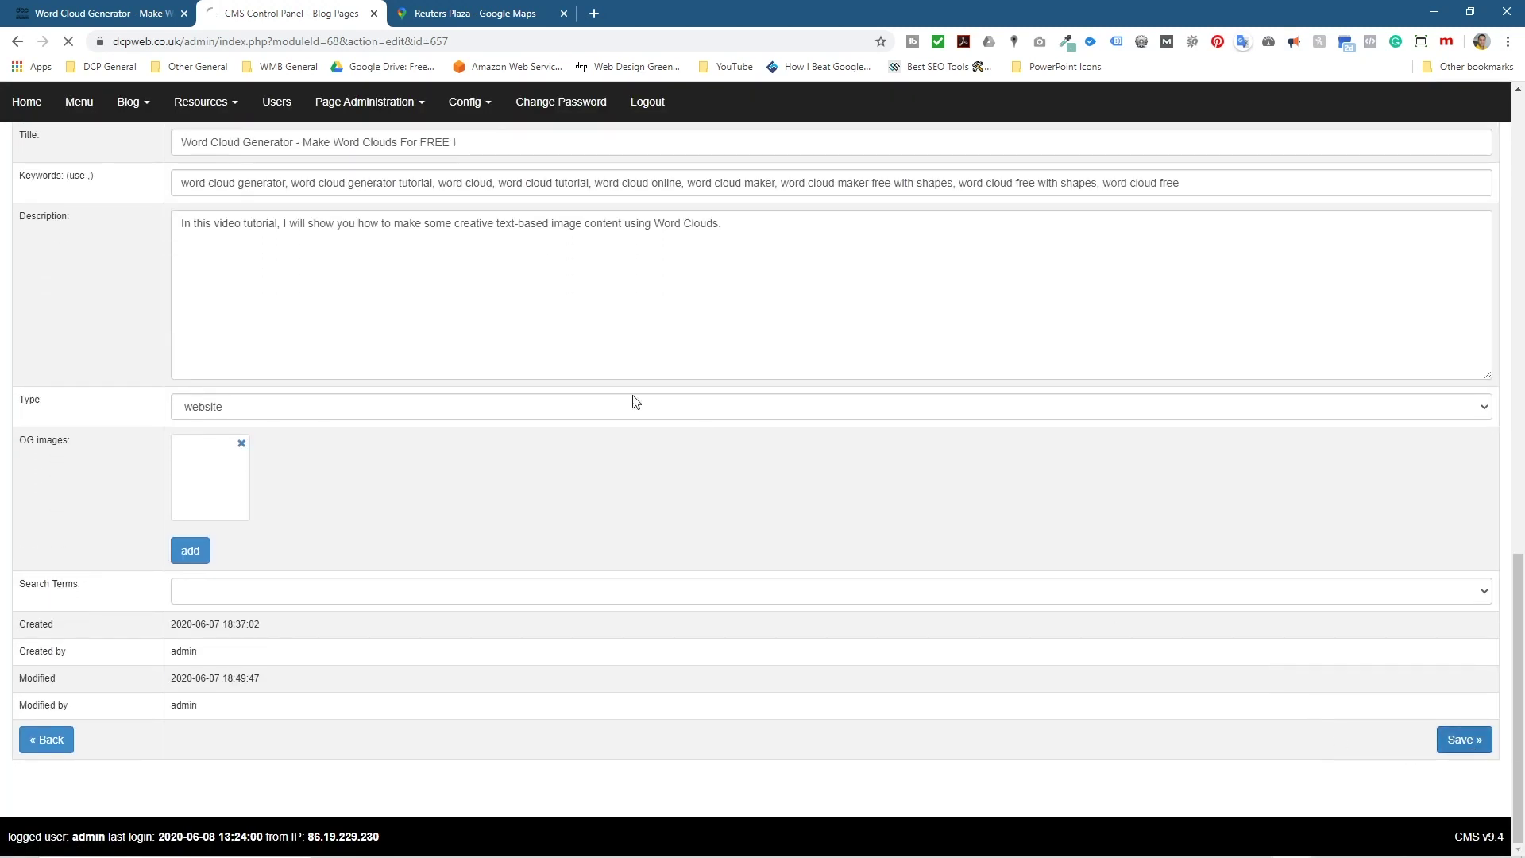
Check the embedded Street View in the live Word Cloud Generator post by rotating it in several directions
click(97, 16)
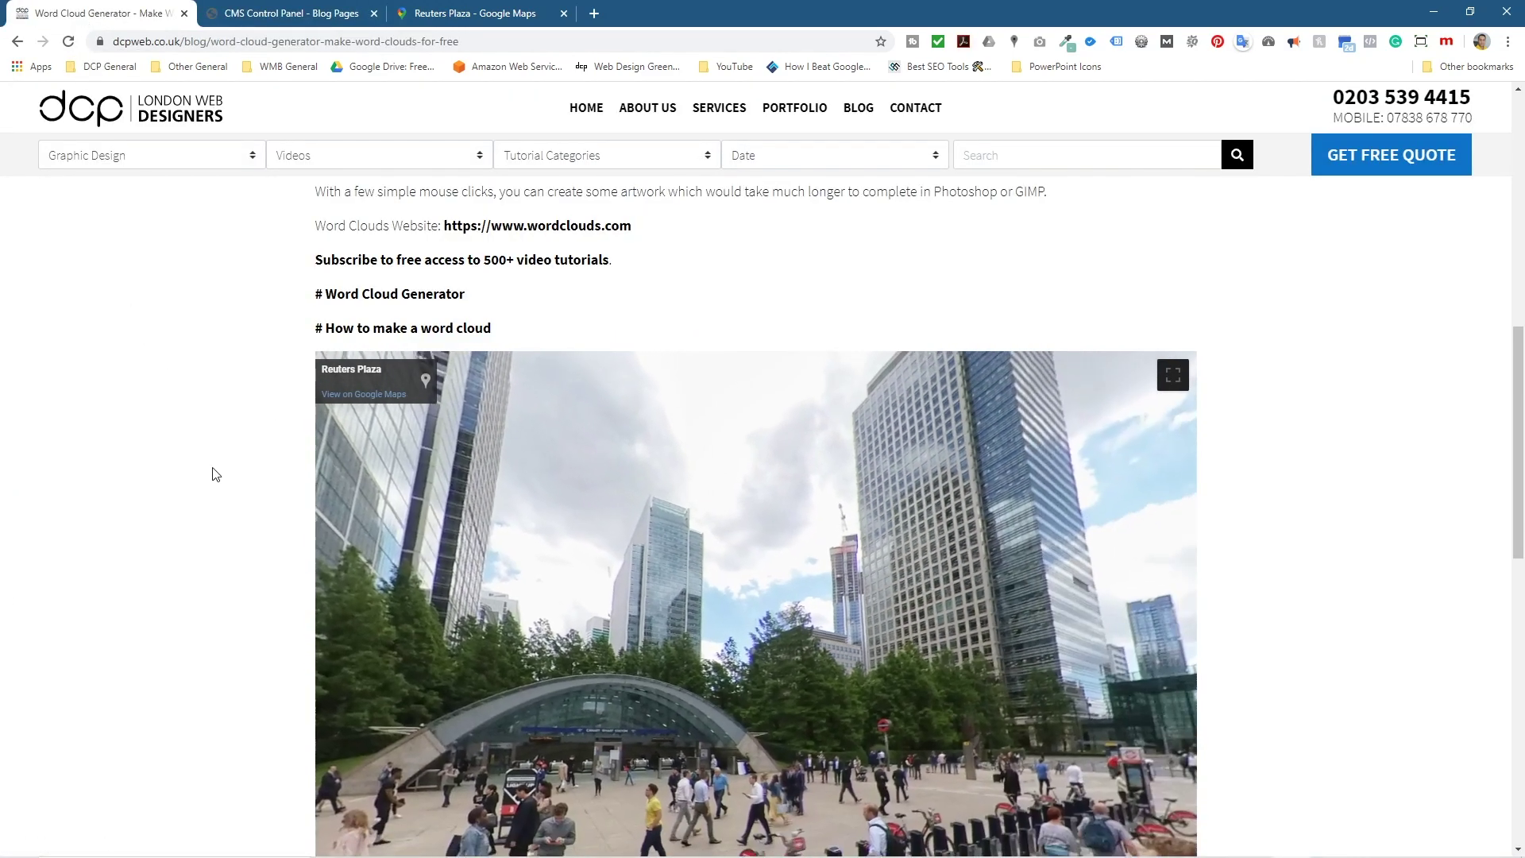
scroll(213, 470, down, 13)
scroll(216, 469, up, 3)
scroll(216, 468, up, 15)
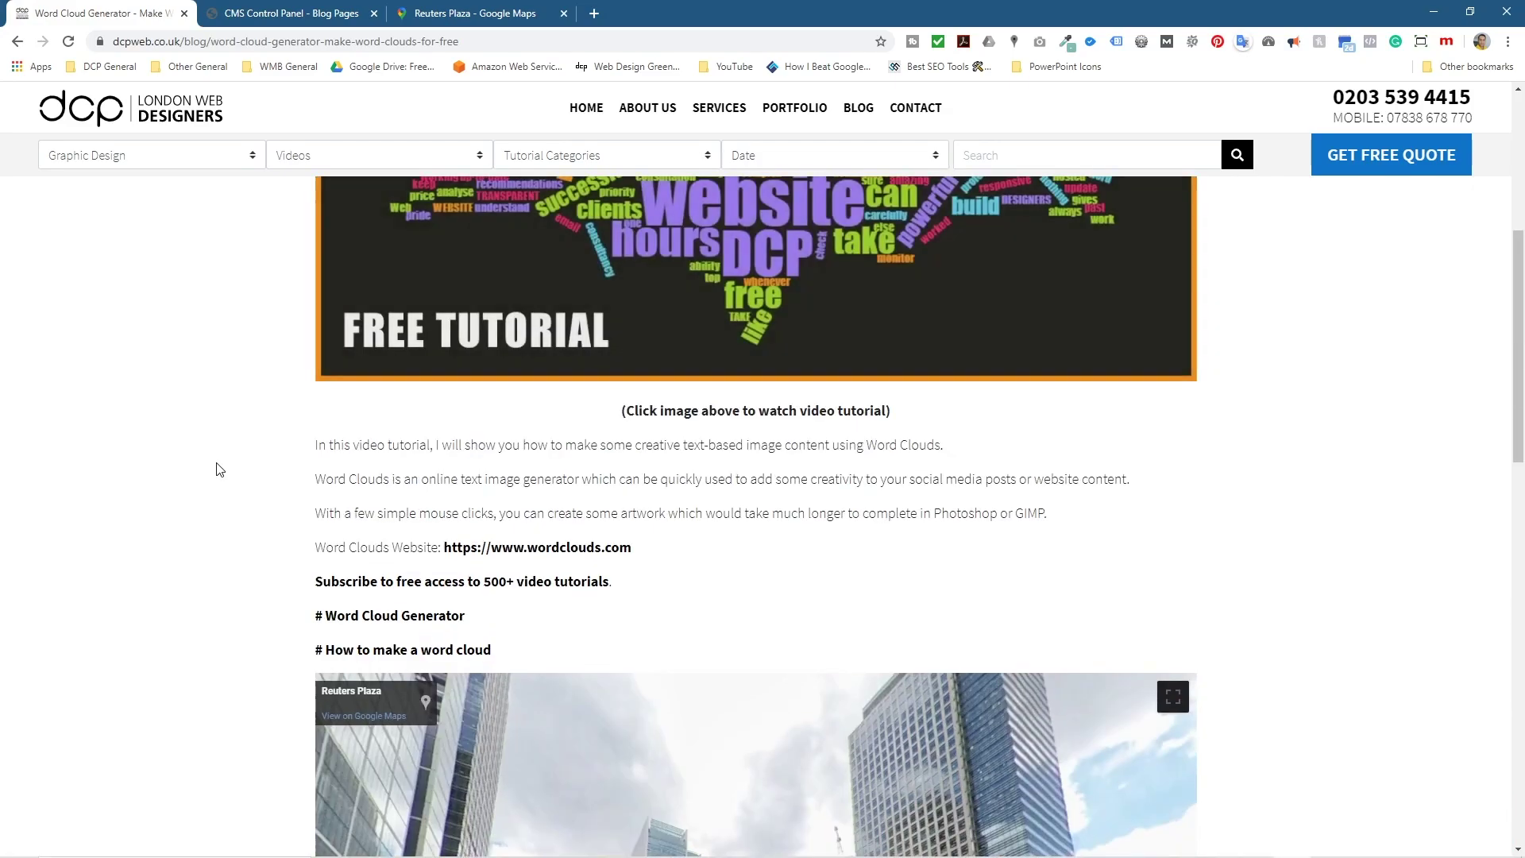
scroll(769, 542, down, 12)
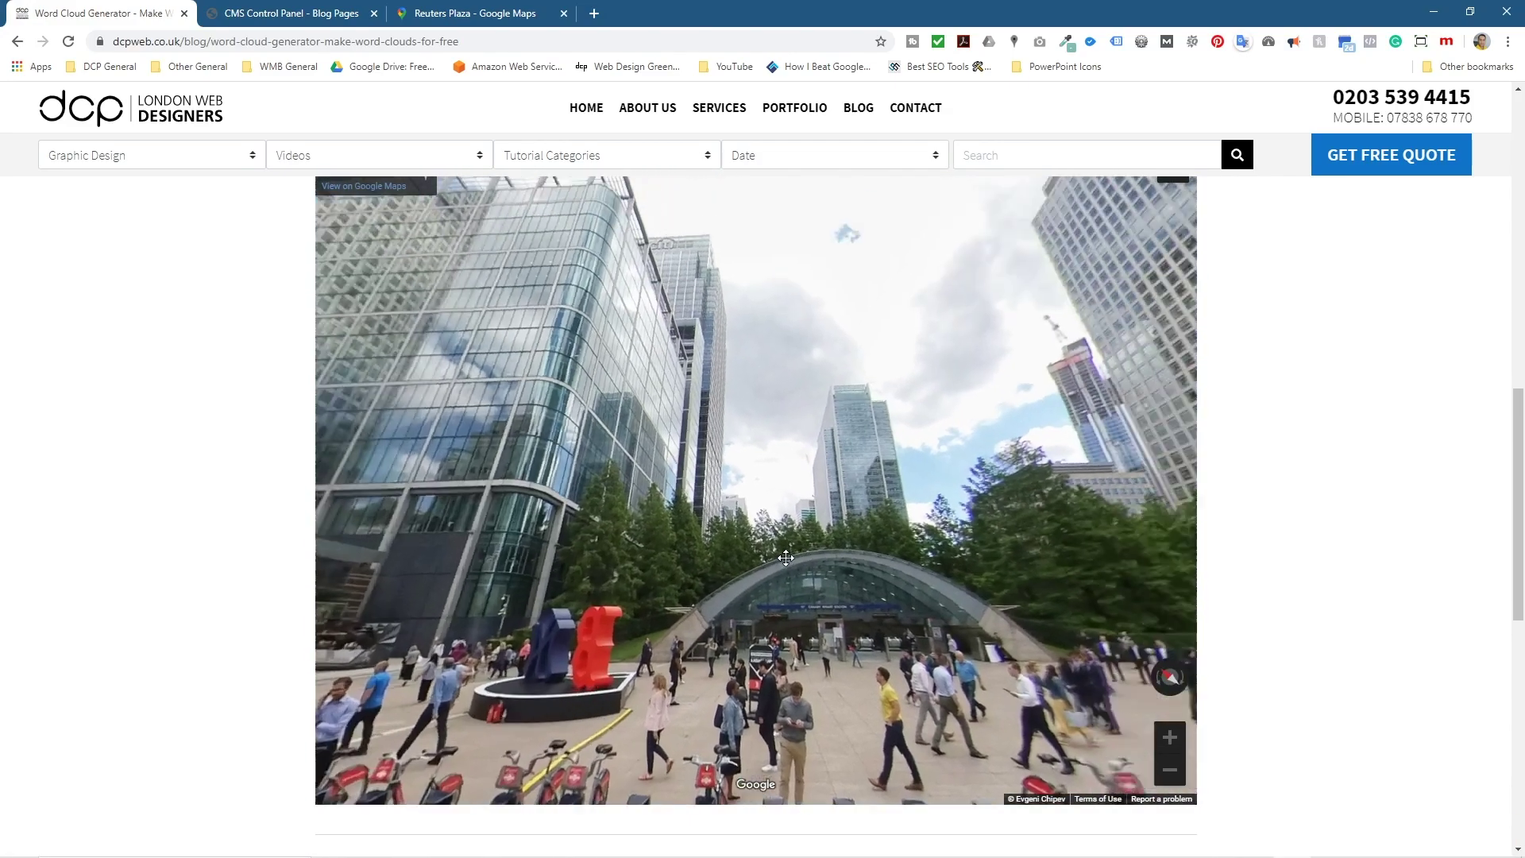
drag(786, 558, 737, 566)
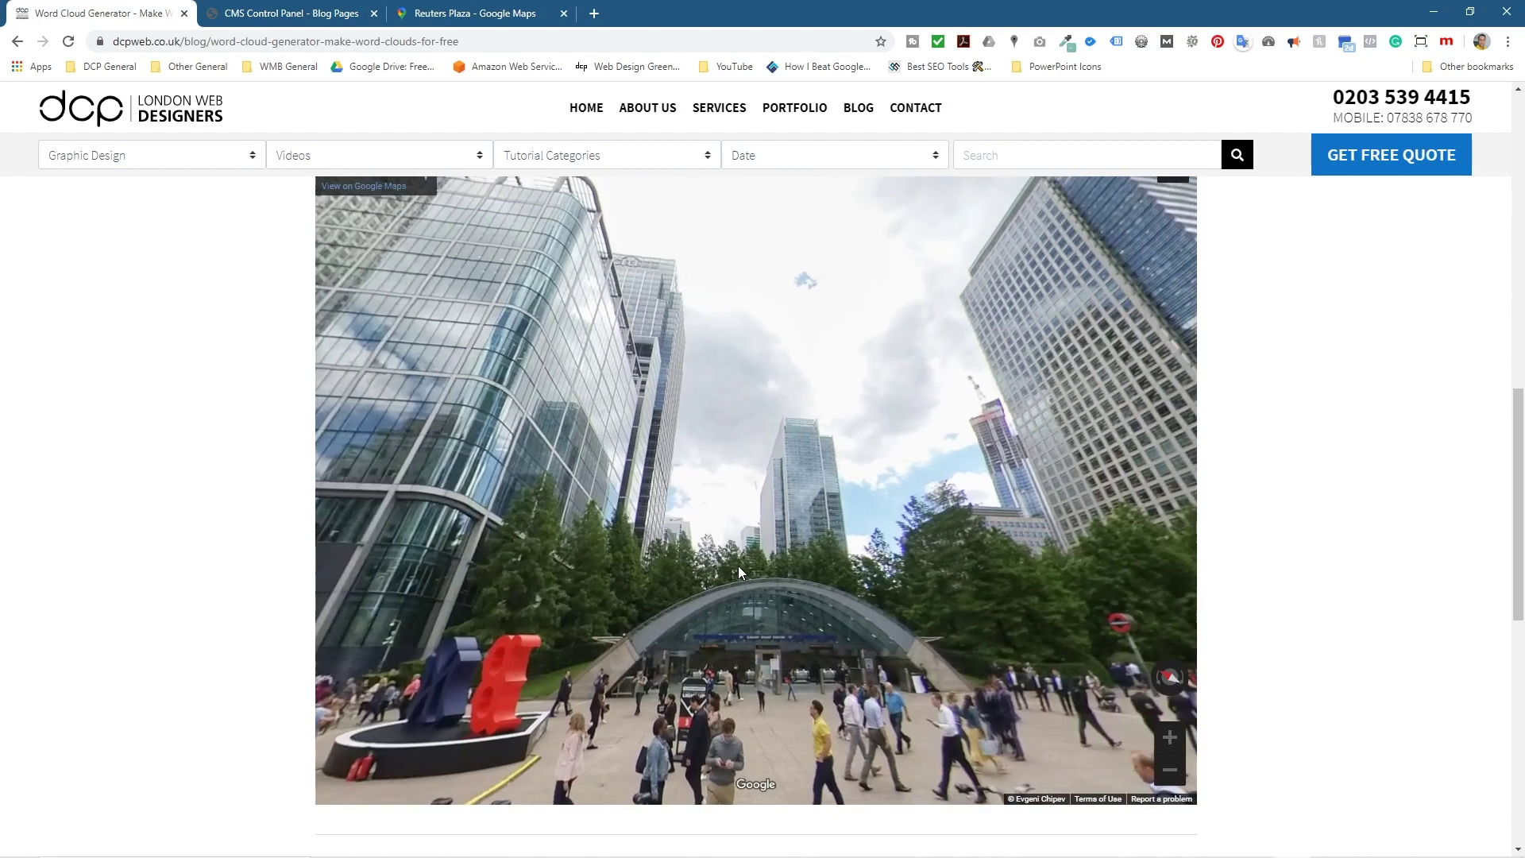
drag(735, 490, 822, 211)
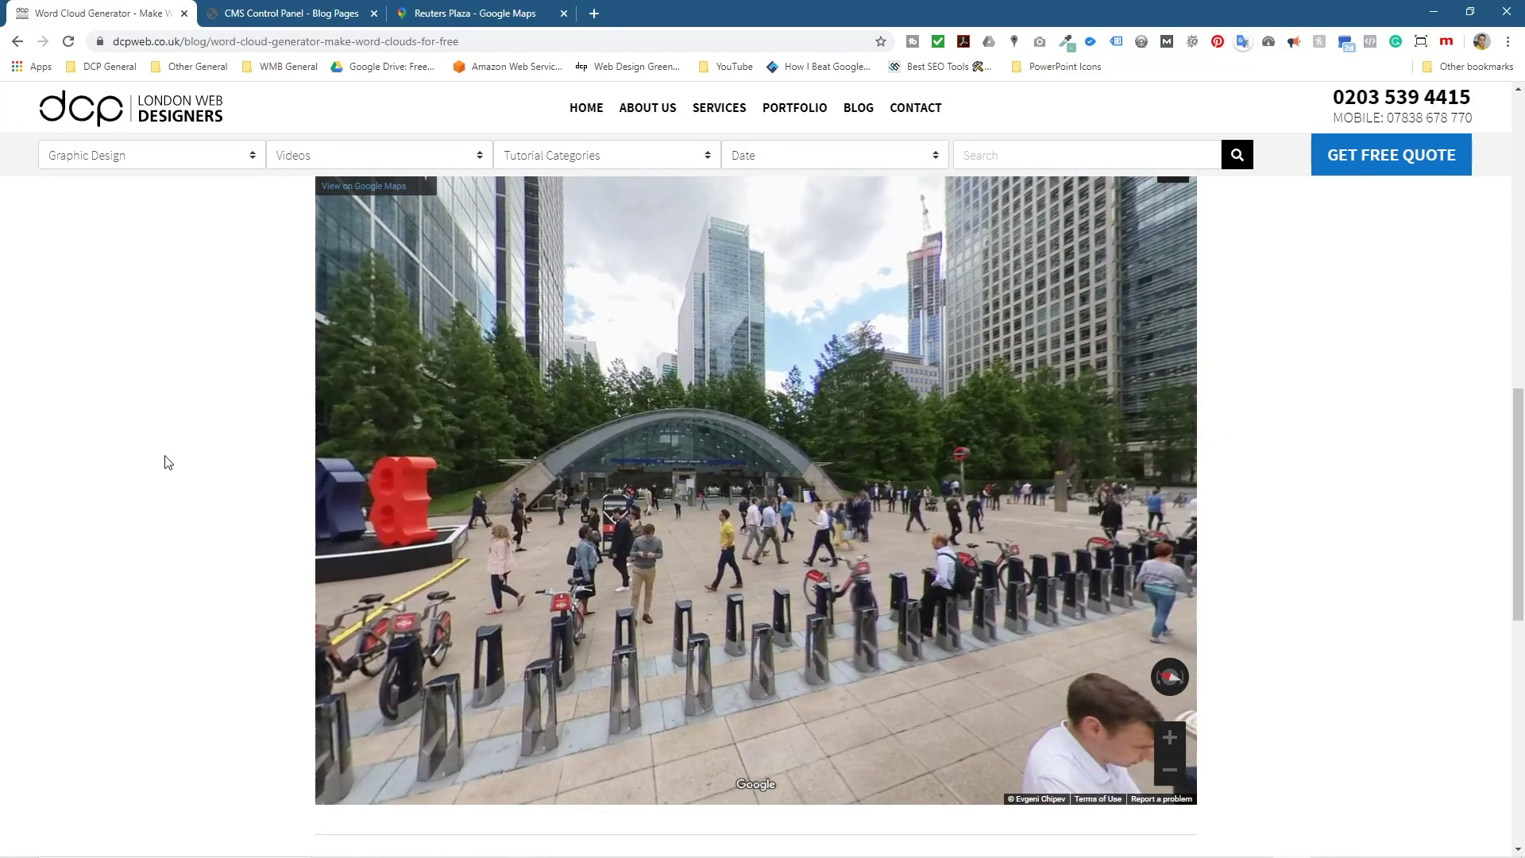
Examine the live Word Cloud Generator post around the embedded Street View, from the video image down to the end of the content
scroll(199, 473, up, 5)
scroll(344, 322, down, 2)
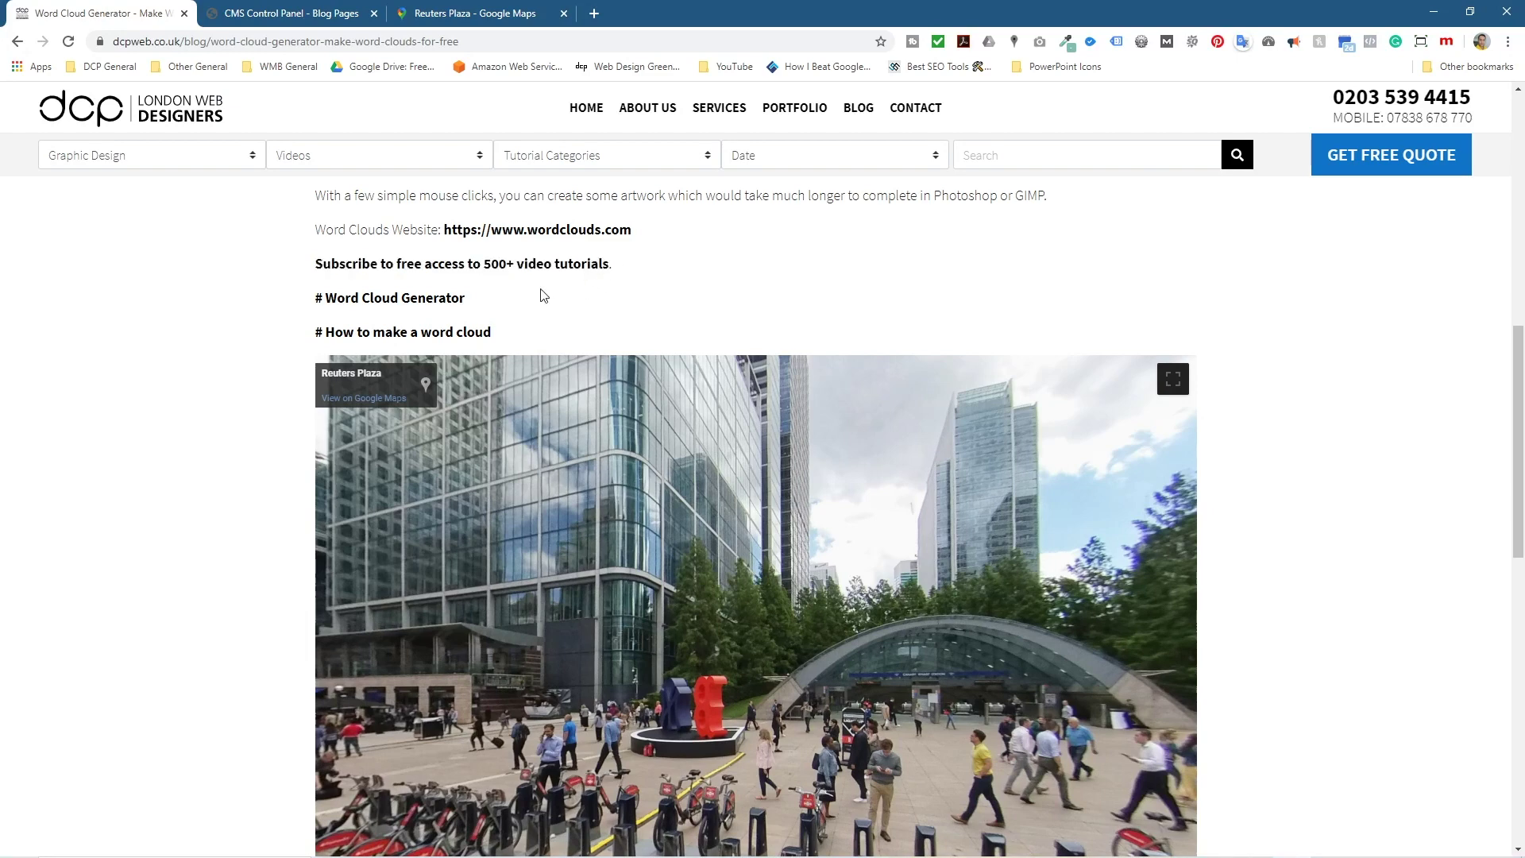
scroll(256, 438, up, 5)
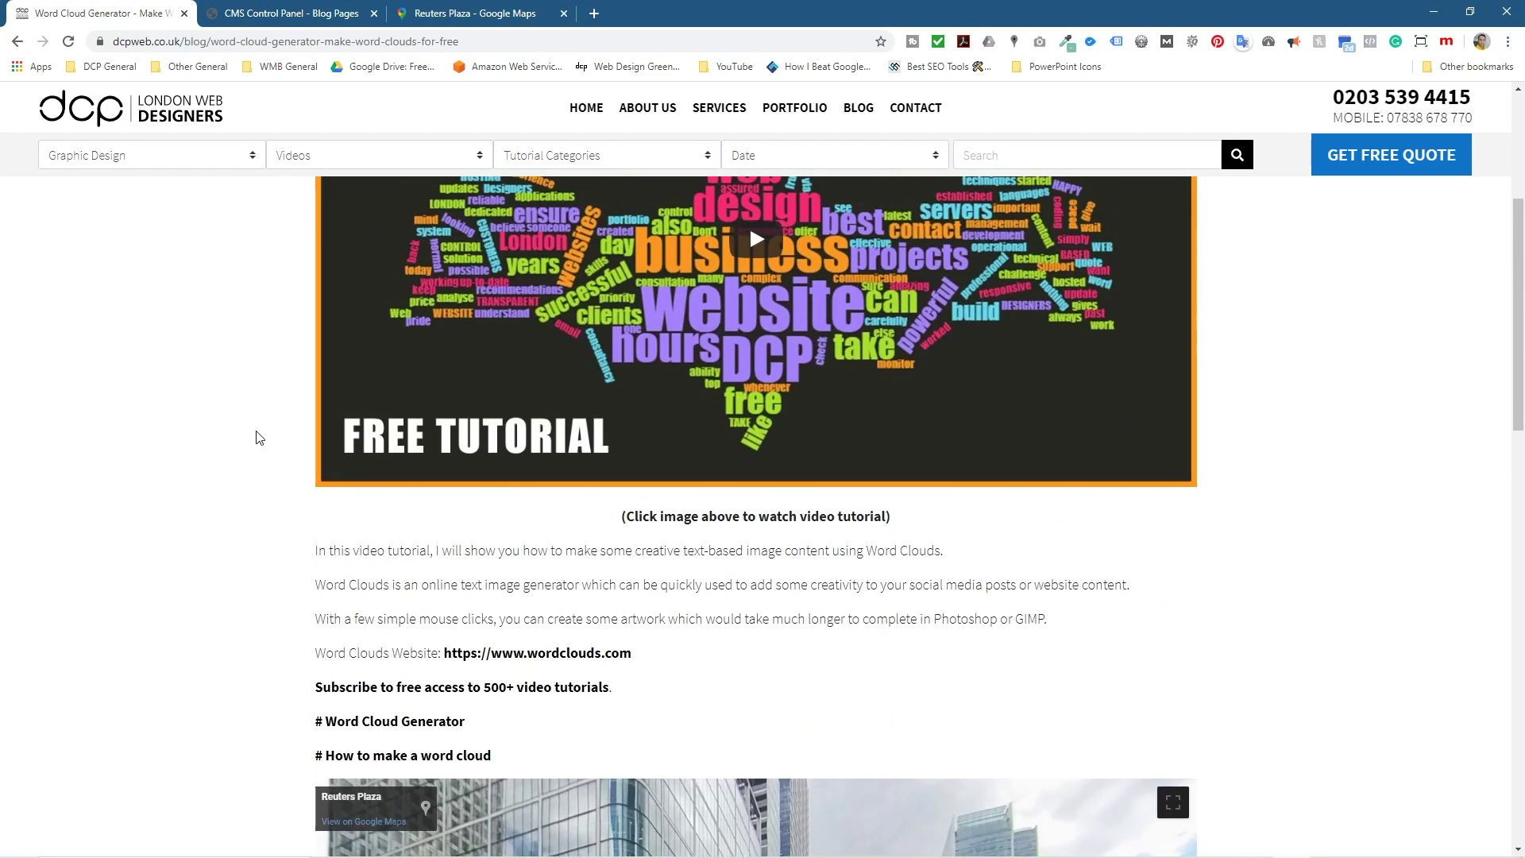
scroll(255, 438, down, 4)
scroll(256, 437, down, 1)
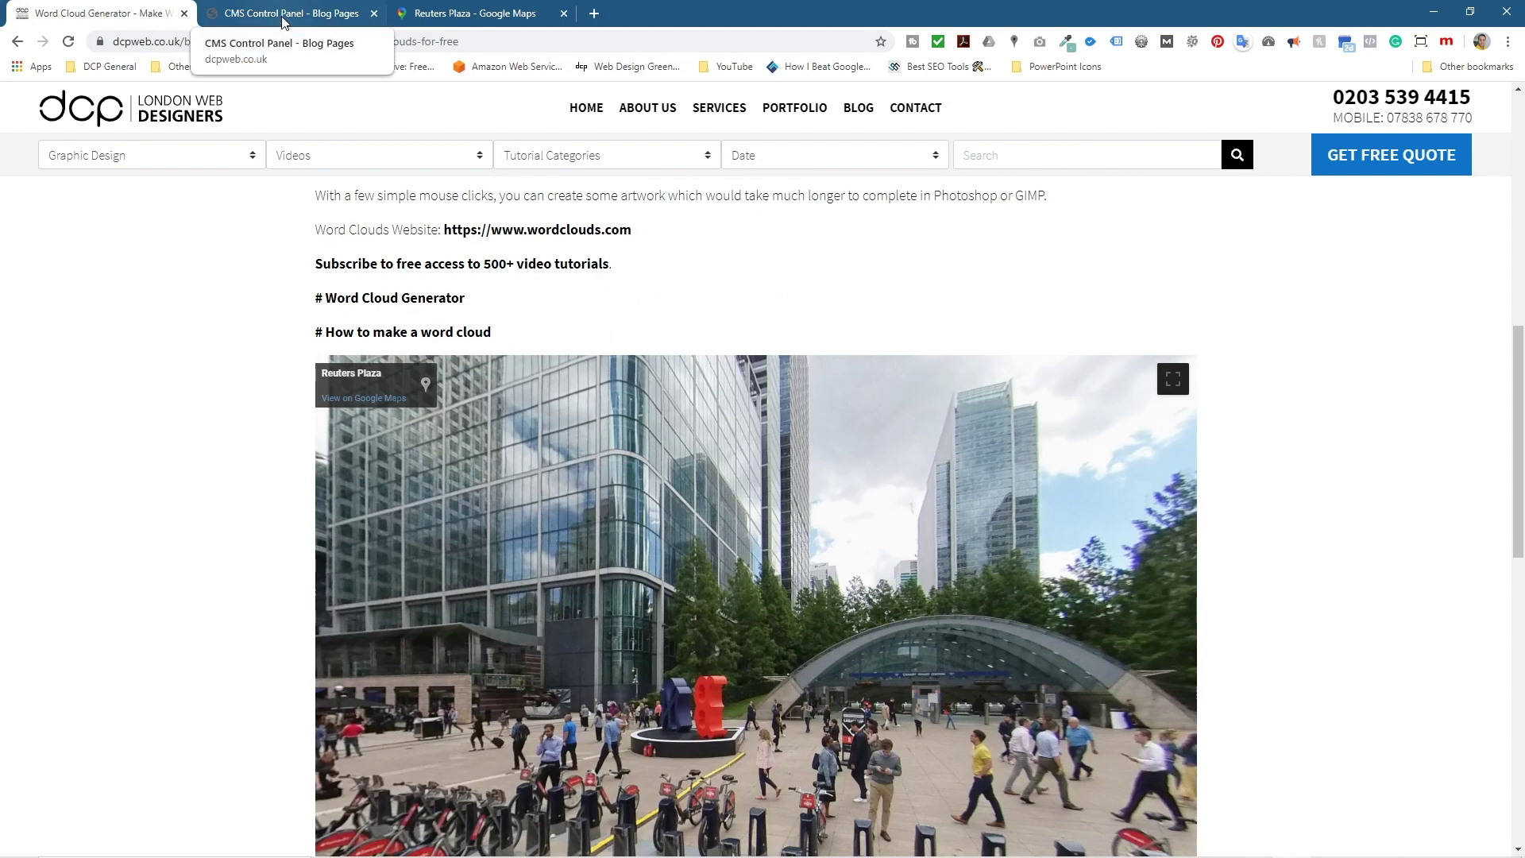
scroll(265, 535, down, 2)
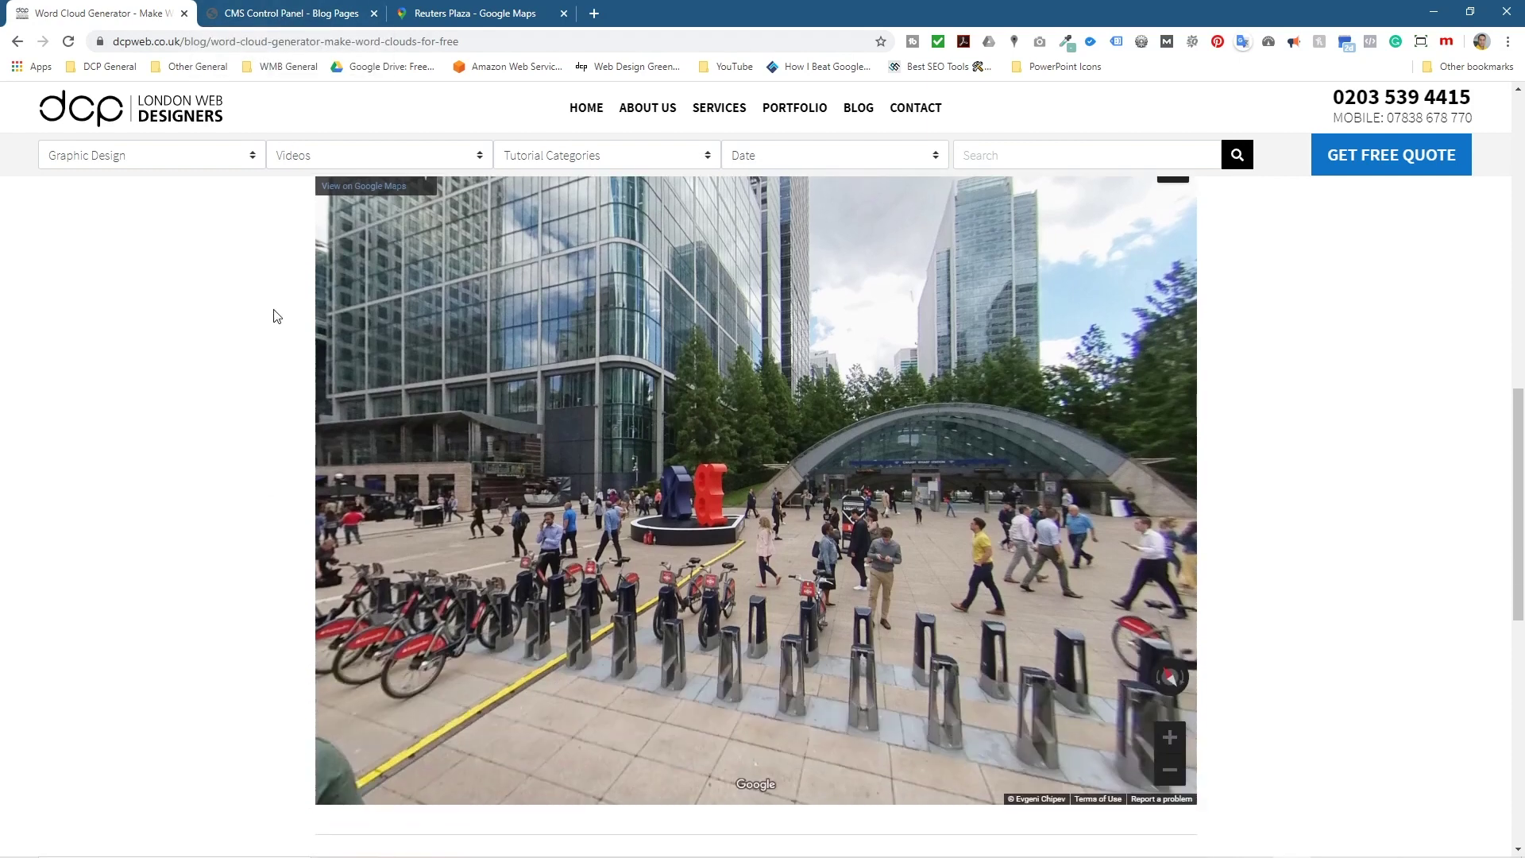
scroll(327, 313, up, 2)
scroll(400, 371, down, 2)
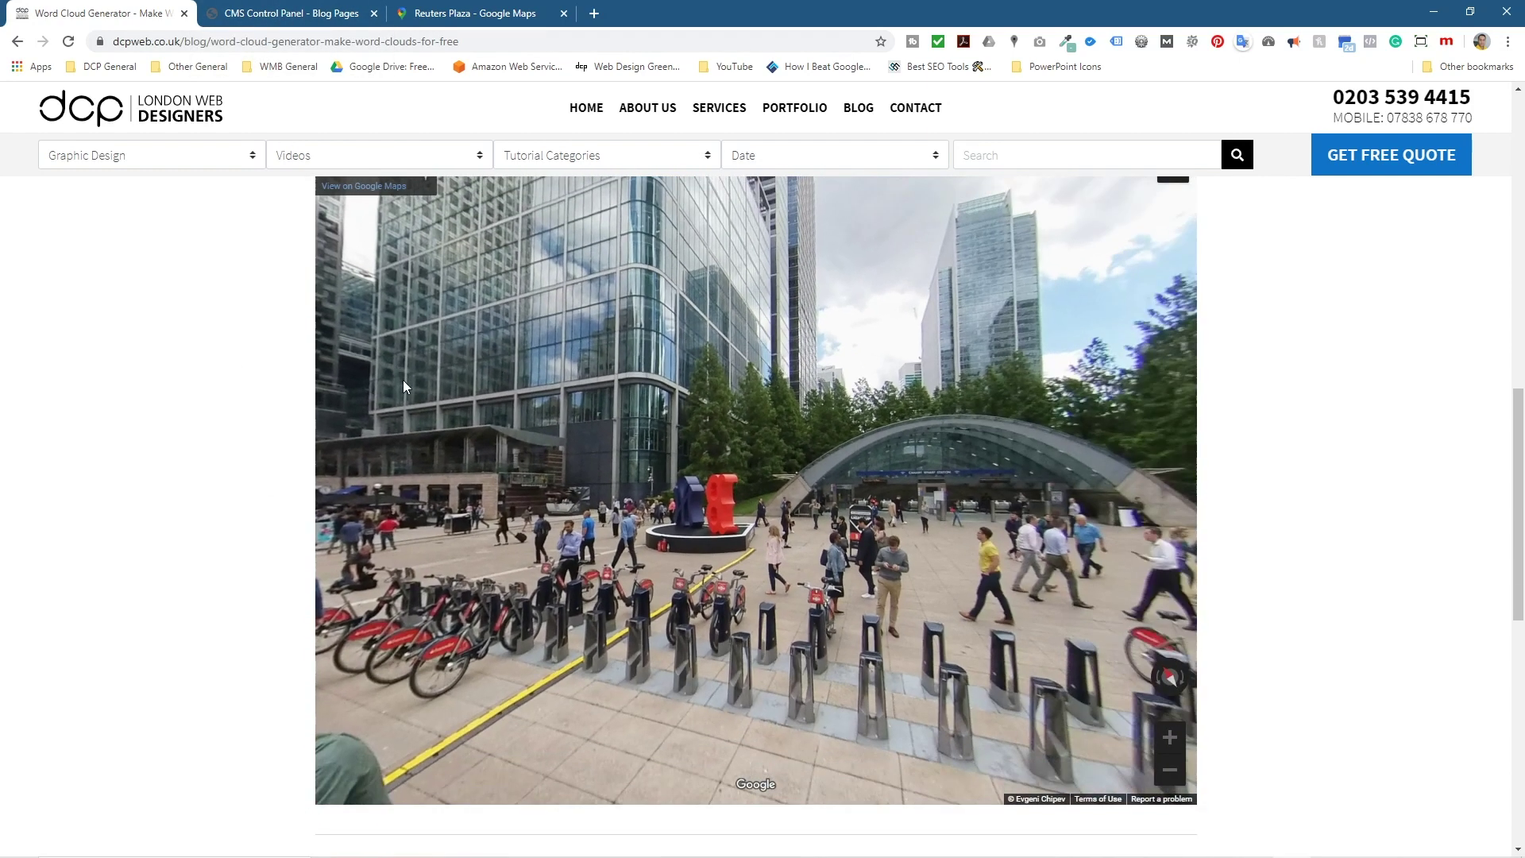
Test the embedded Street View in the live post by zooming in and rotating around Reuters Plaza
scroll(705, 452, up, 3)
scroll(704, 451, up, 2)
scroll(706, 461, down, 3)
scroll(706, 460, up, 1)
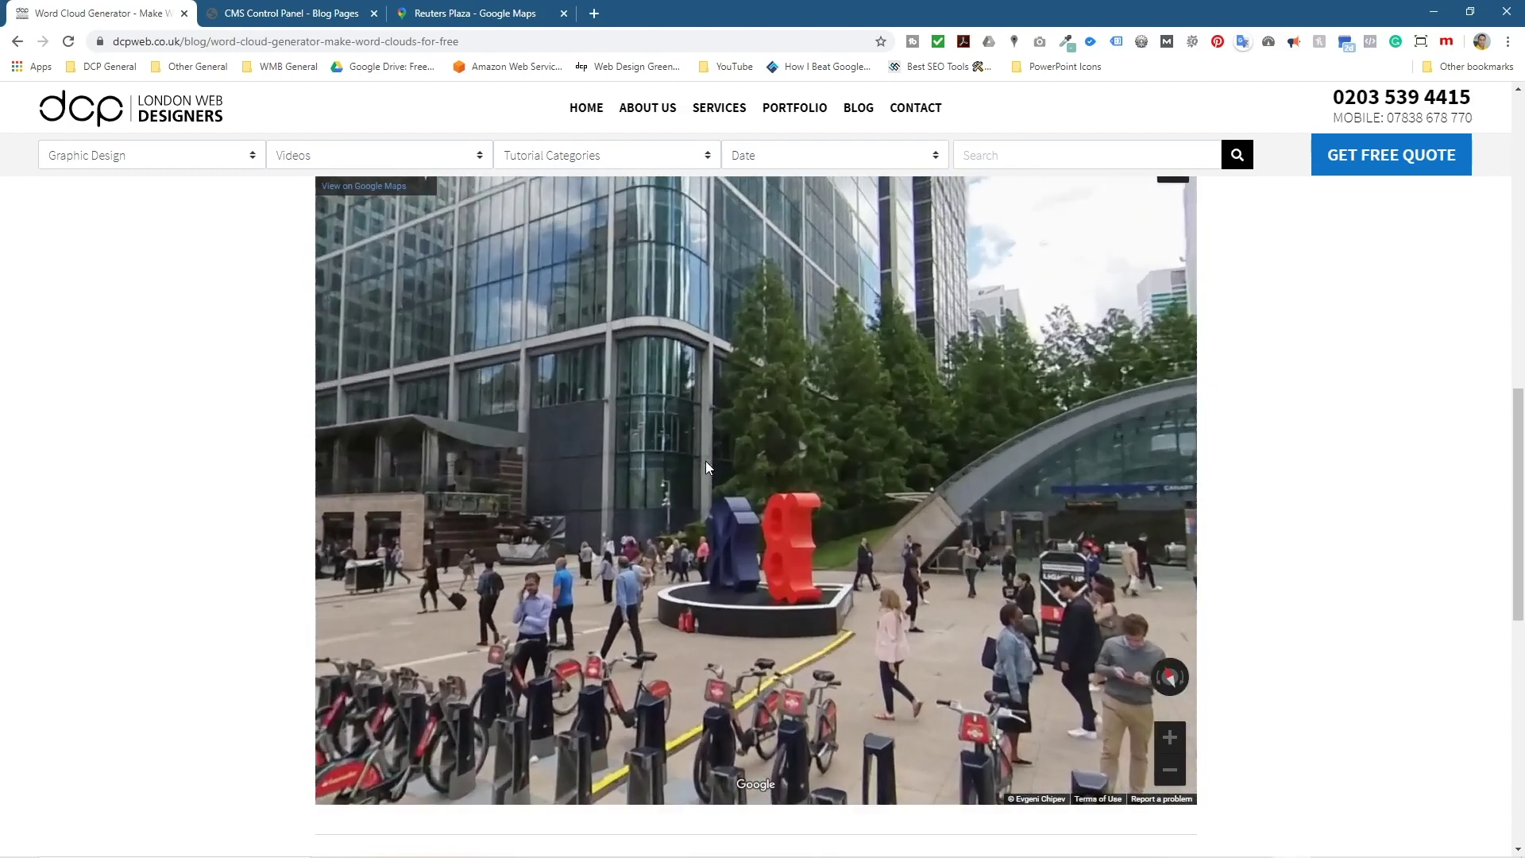
scroll(860, 521, up, 2)
scroll(853, 521, down, 3)
mouse_move(853, 522)
mouse_down()
mouse_move(439, 478)
mouse_move(854, 485)
mouse_up()
scroll(214, 469, up, 2)
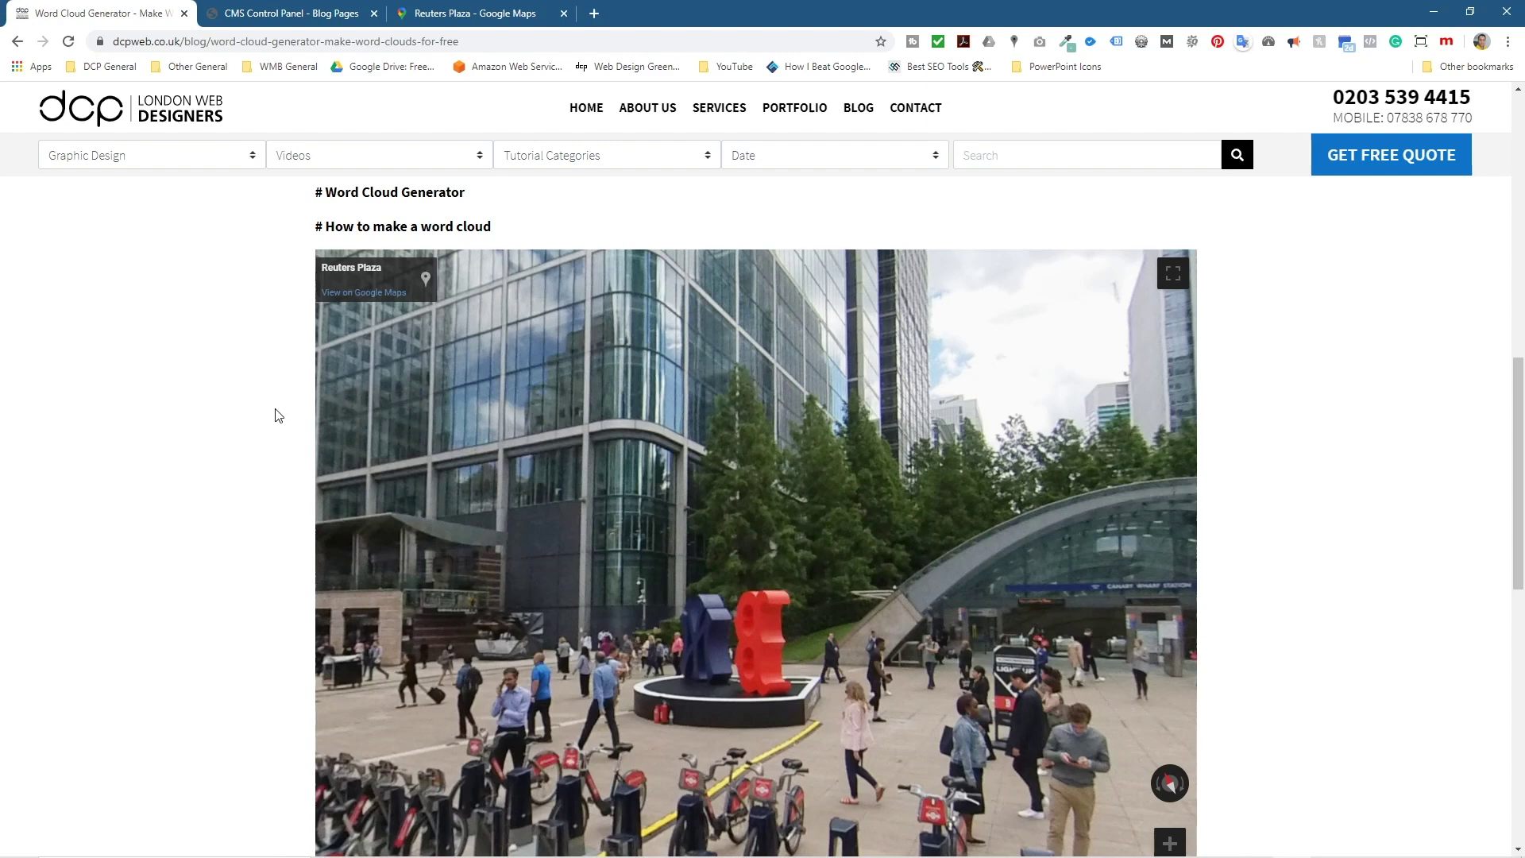
scroll(275, 409, down, 1)
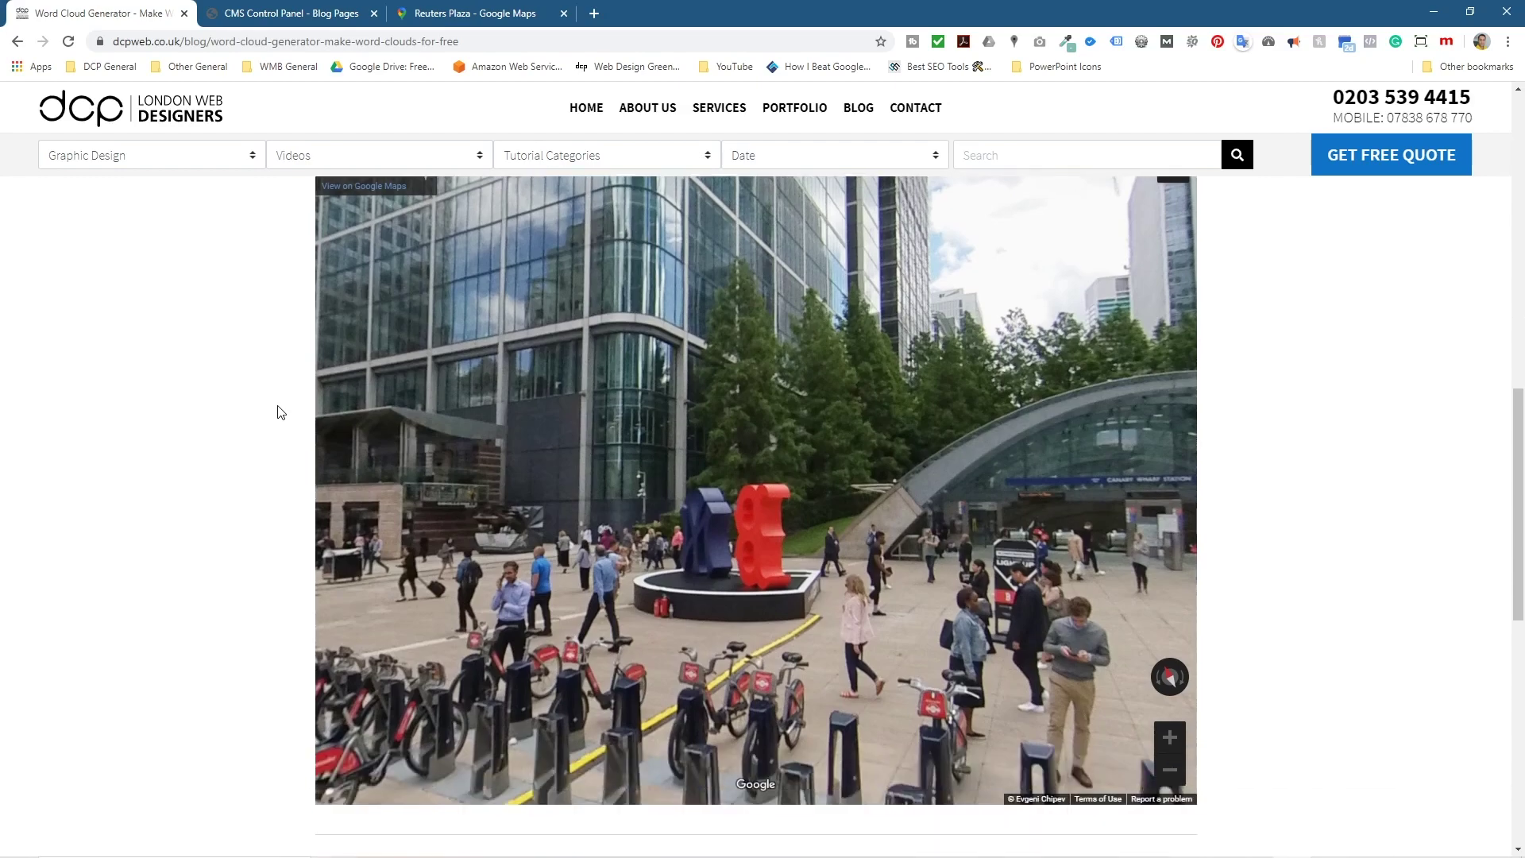
drag(667, 415, 970, 437)
drag(556, 454, 946, 445)
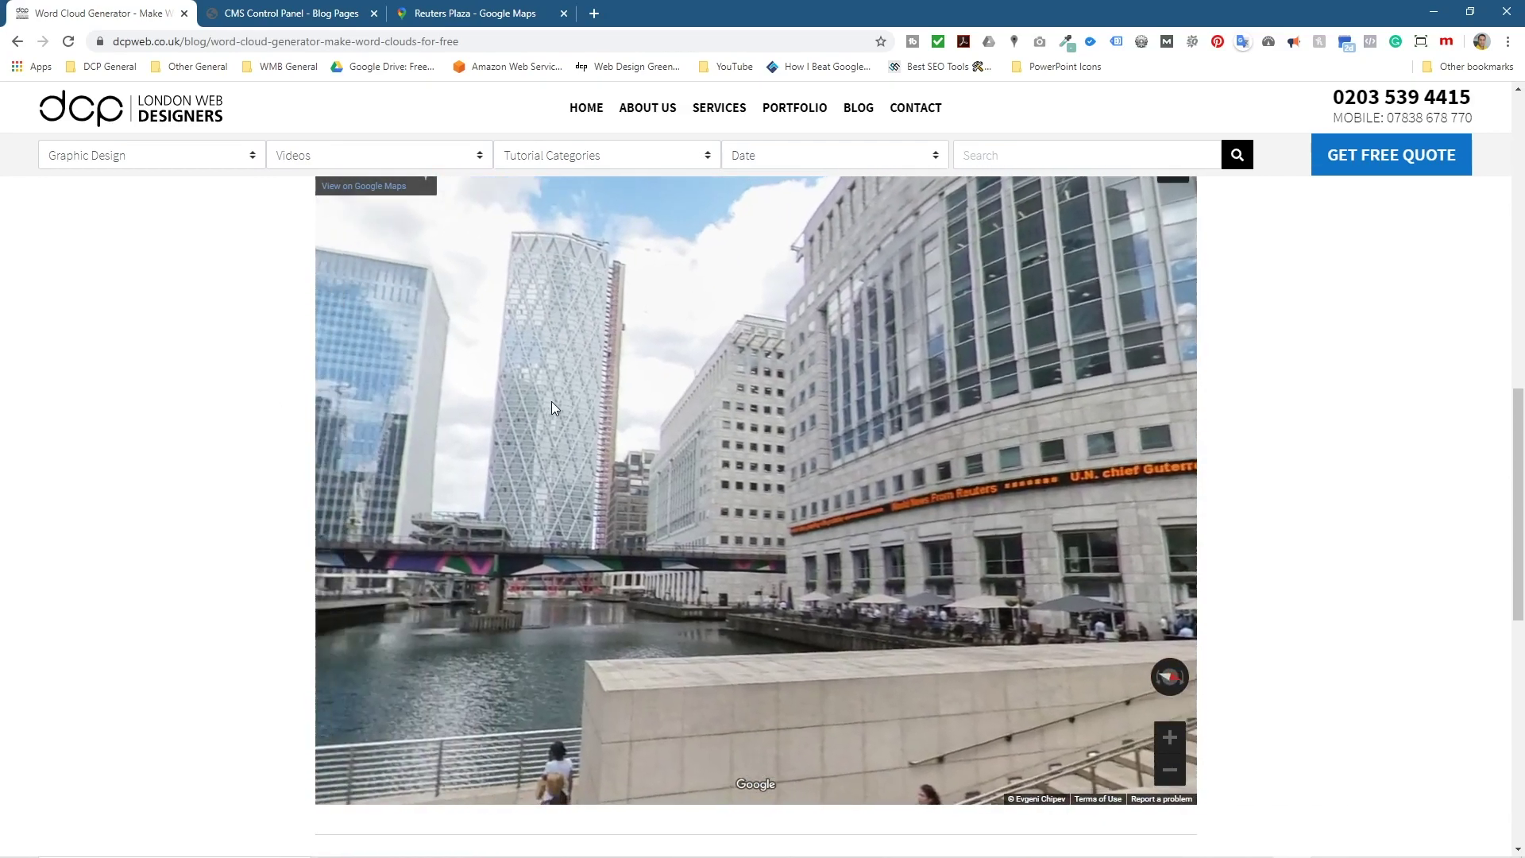
drag(551, 402, 882, 417)
drag(499, 383, 977, 452)
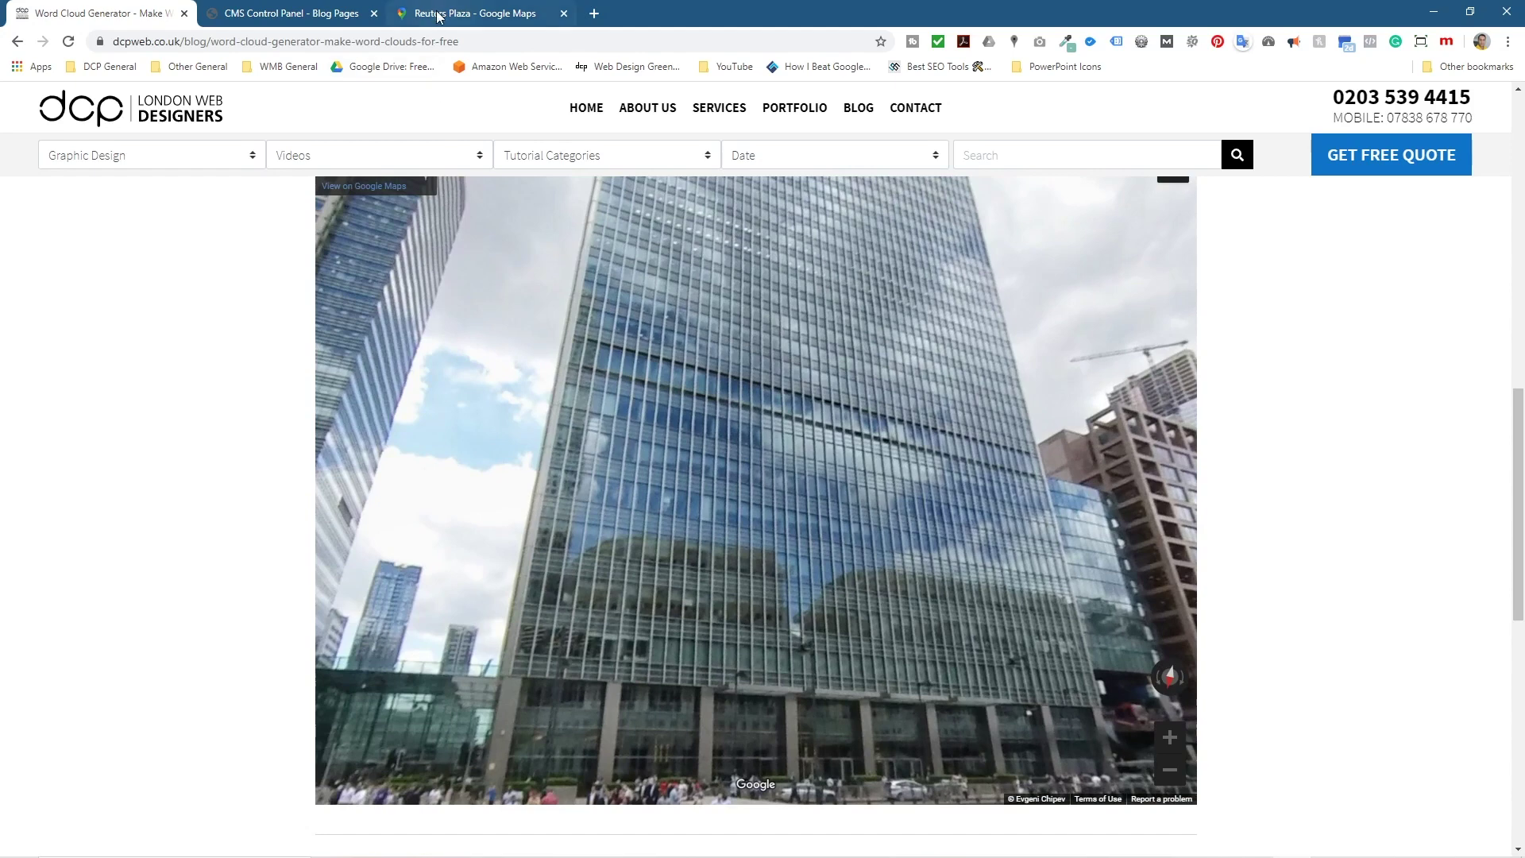
Open the Word Cloud Generator post for editing in the CMS and review the Street View's height on the live page
click(321, 15)
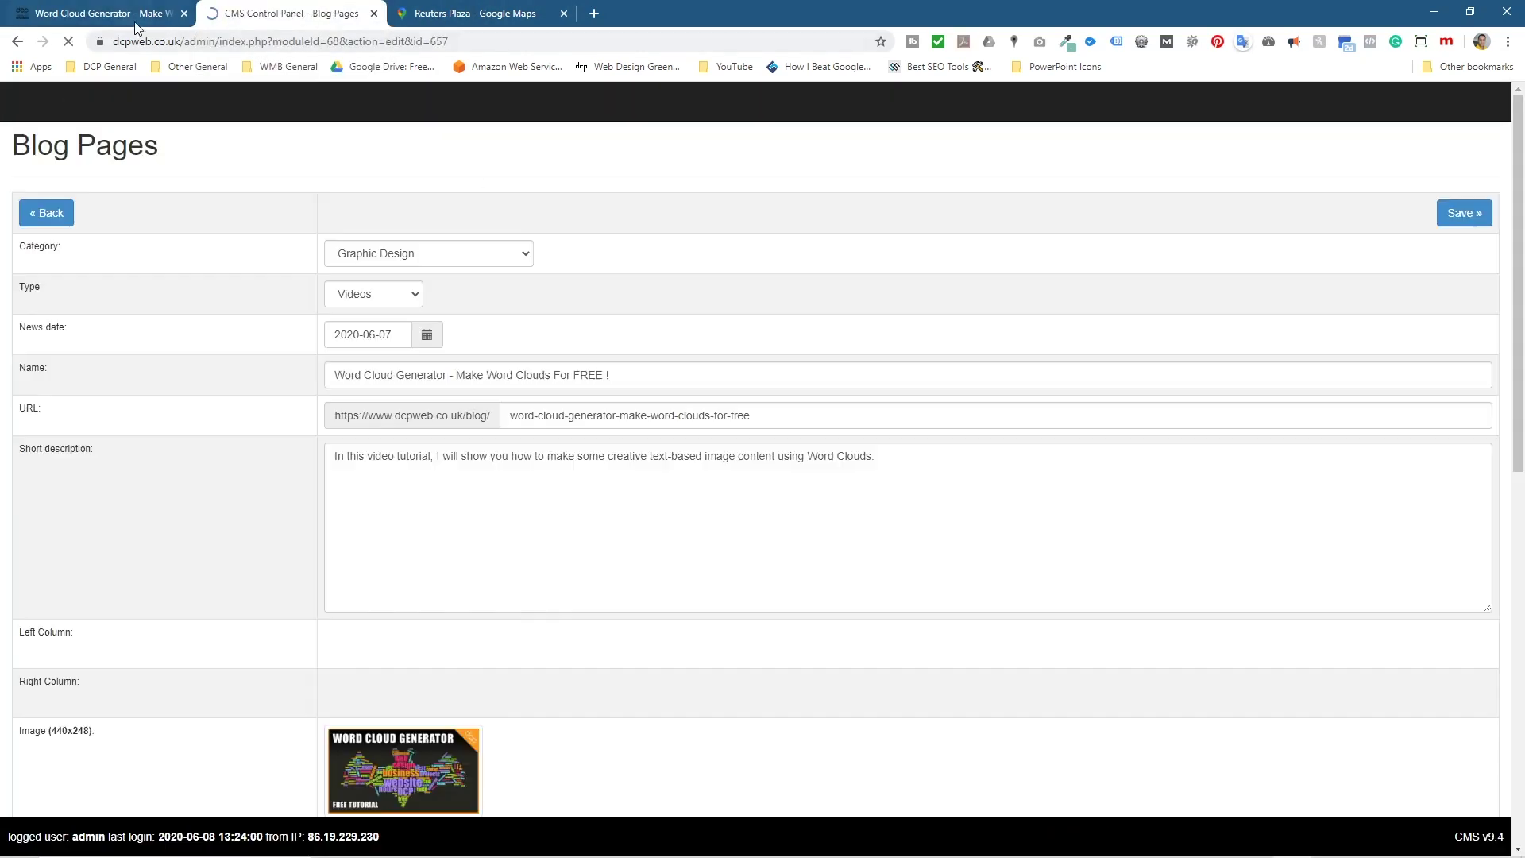
click(95, 13)
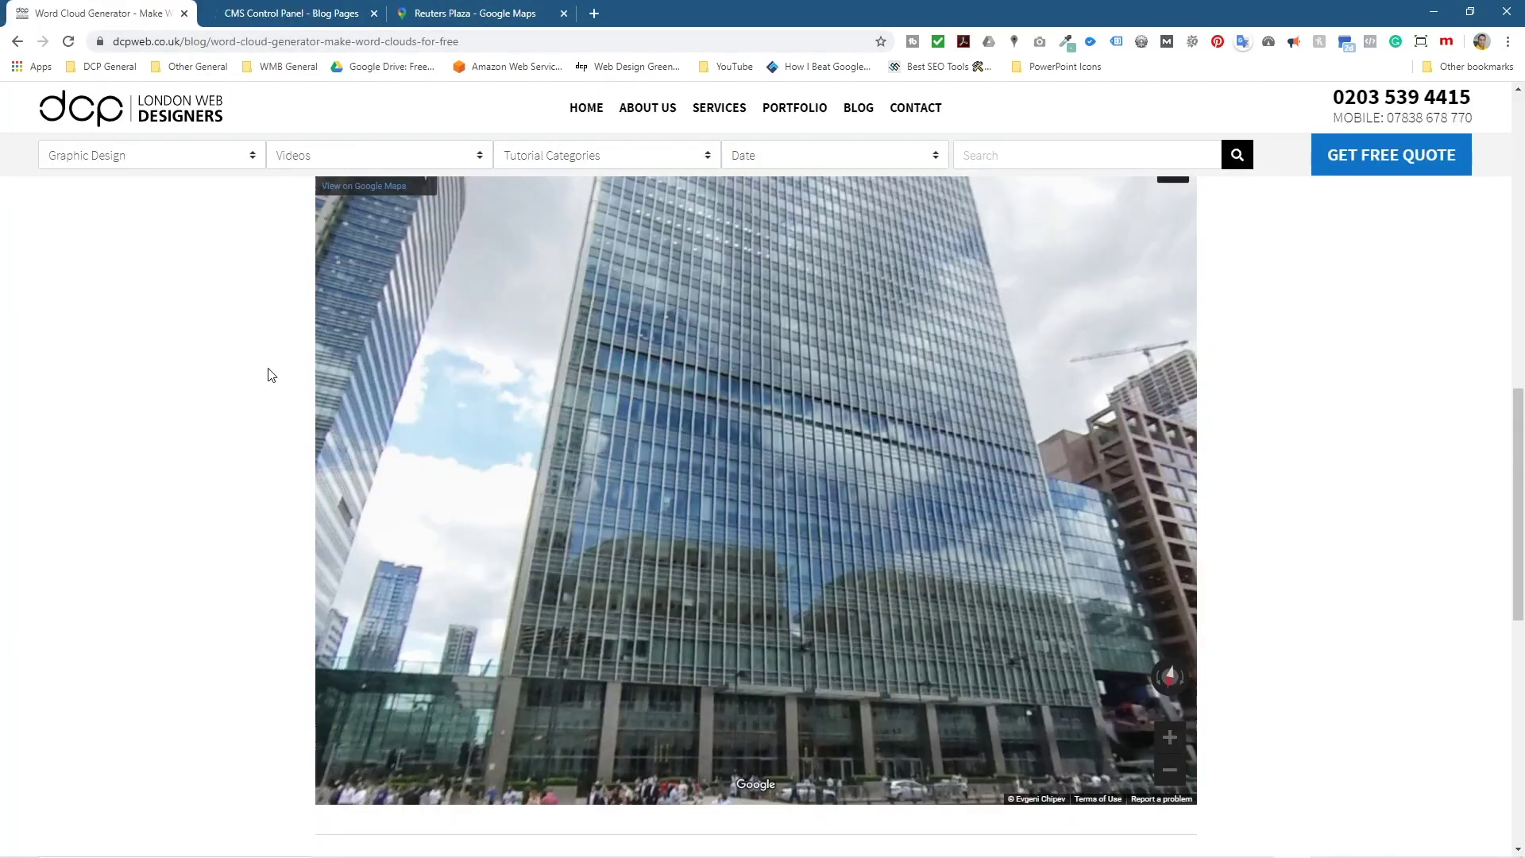
scroll(268, 375, up, 1)
scroll(253, 362, down, 5)
scroll(252, 362, up, 5)
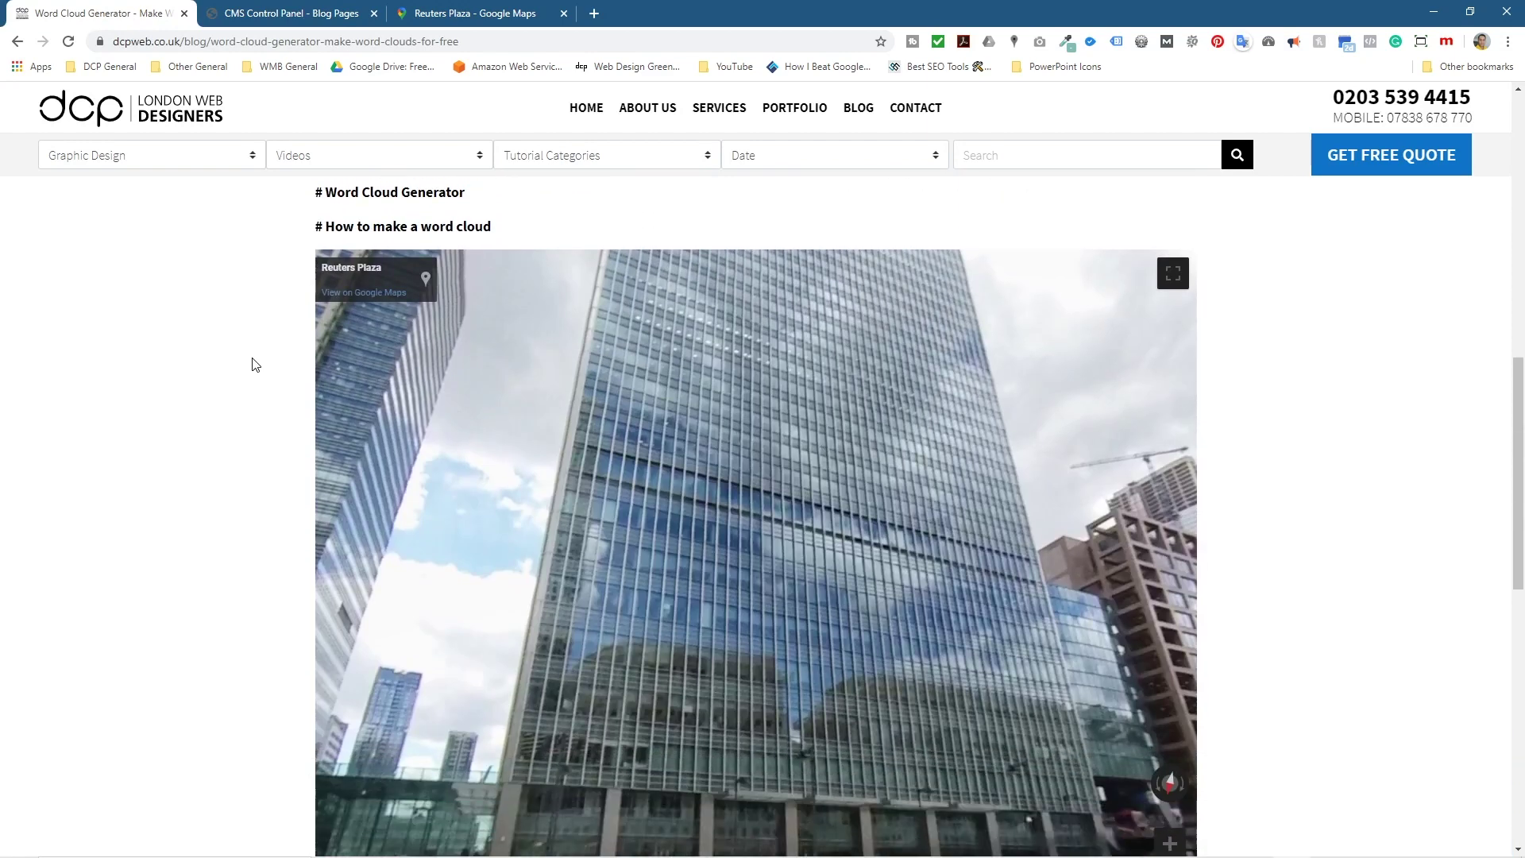
scroll(254, 365, down, 2)
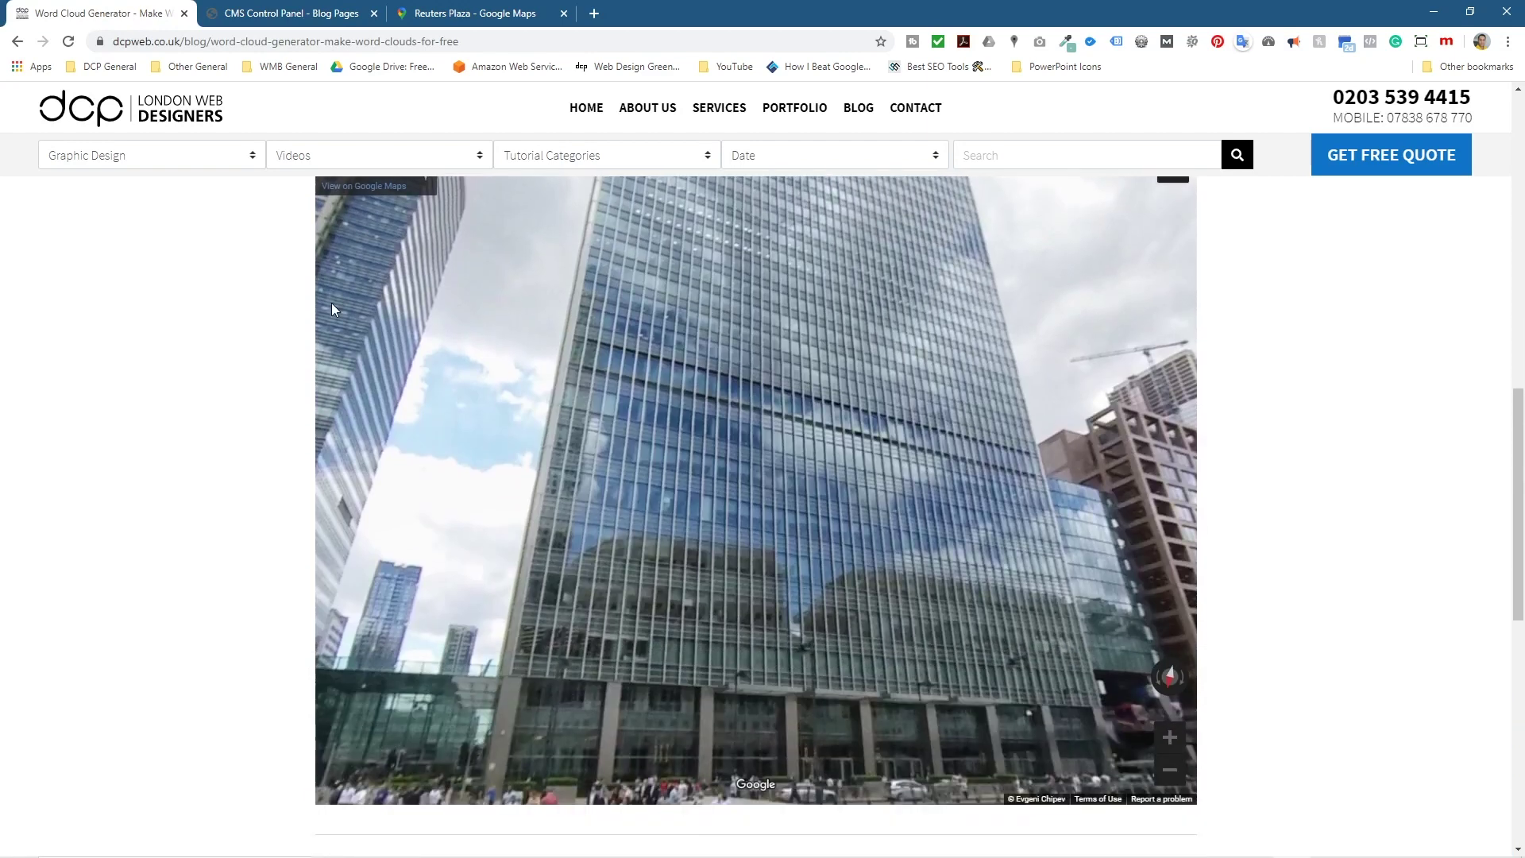
Set the Street View iframe's height to 300 in the Left Column's HTML source and save the post
click(286, 13)
scroll(670, 566, down, 3)
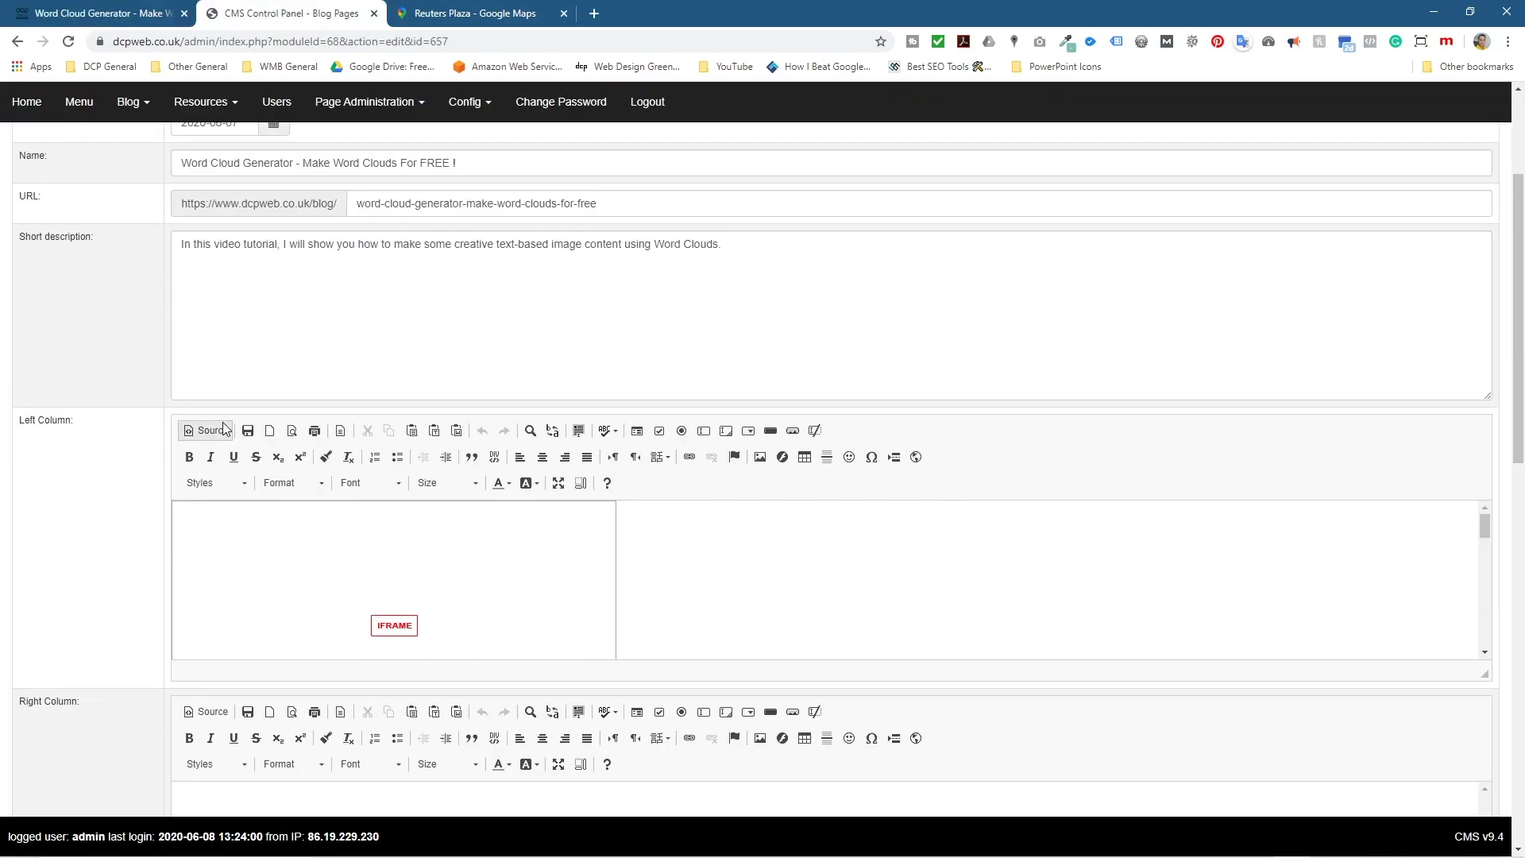
click(210, 430)
scroll(477, 368, down, 3)
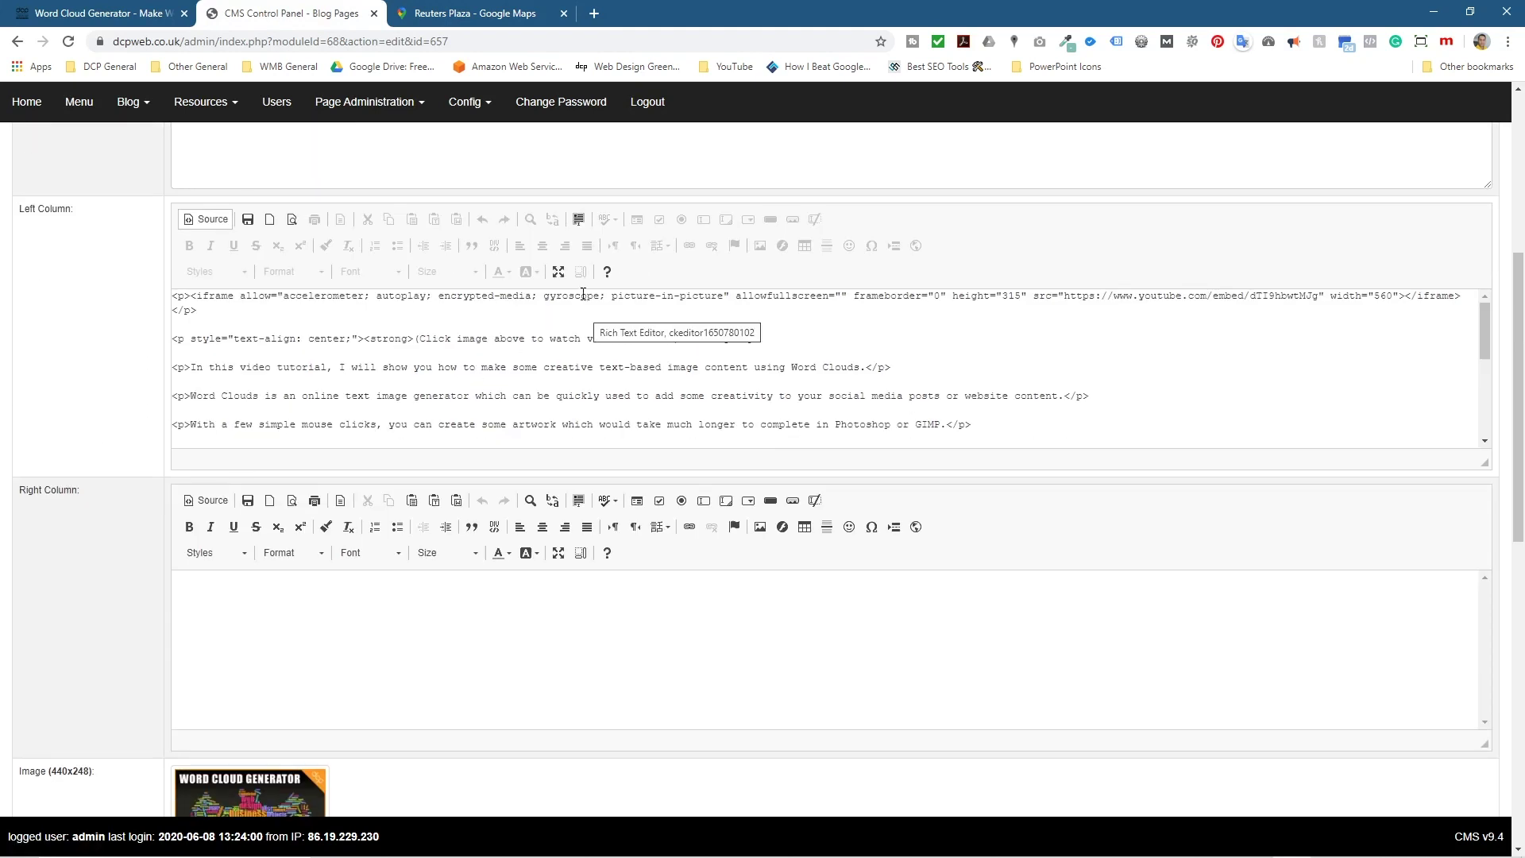
click(559, 271)
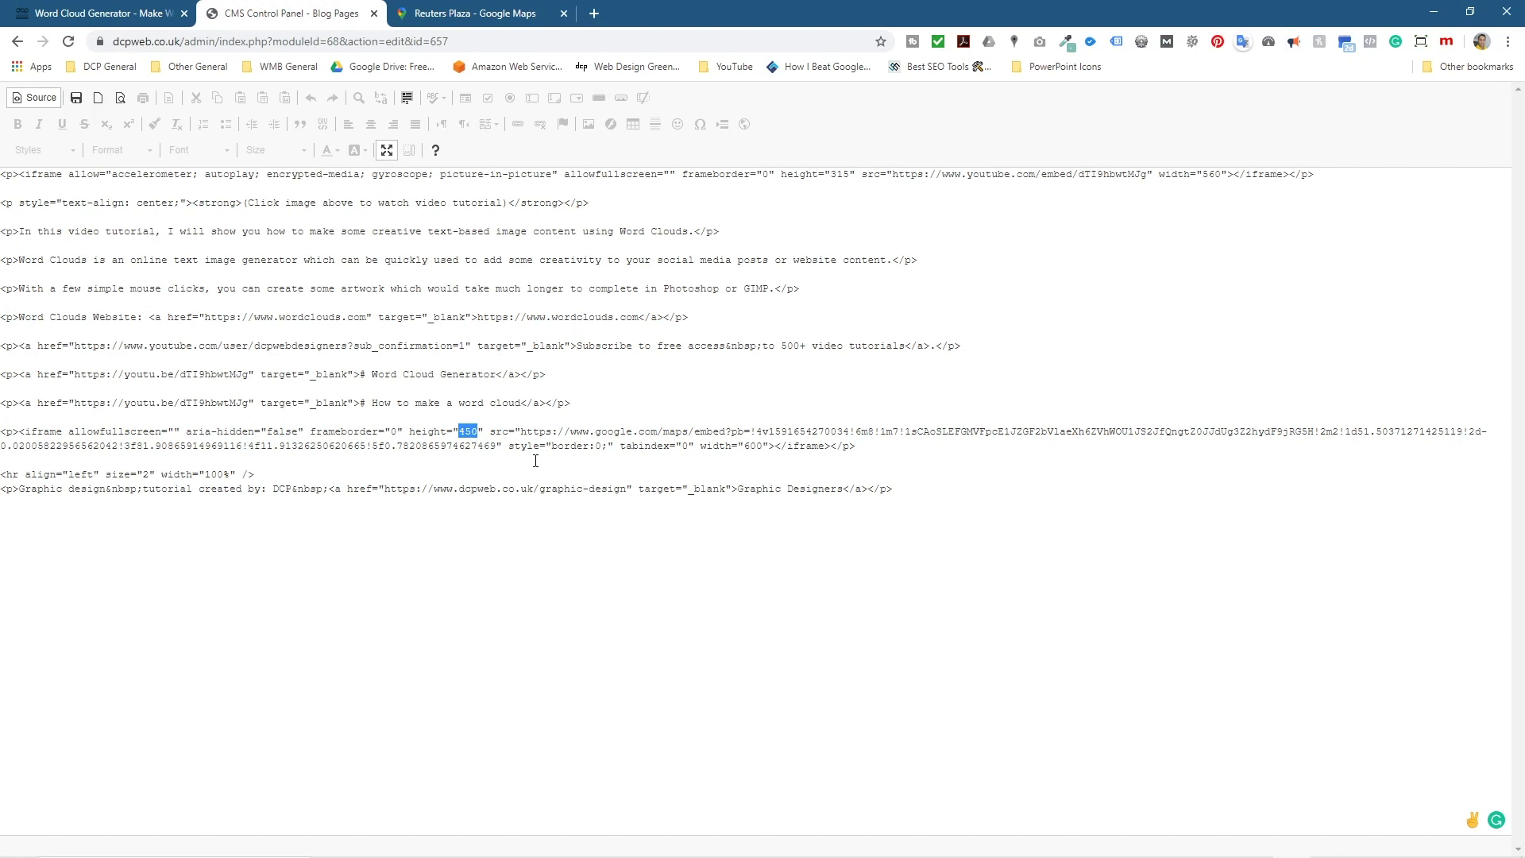
text(300)
click(386, 151)
scroll(1390, 767, down, 15)
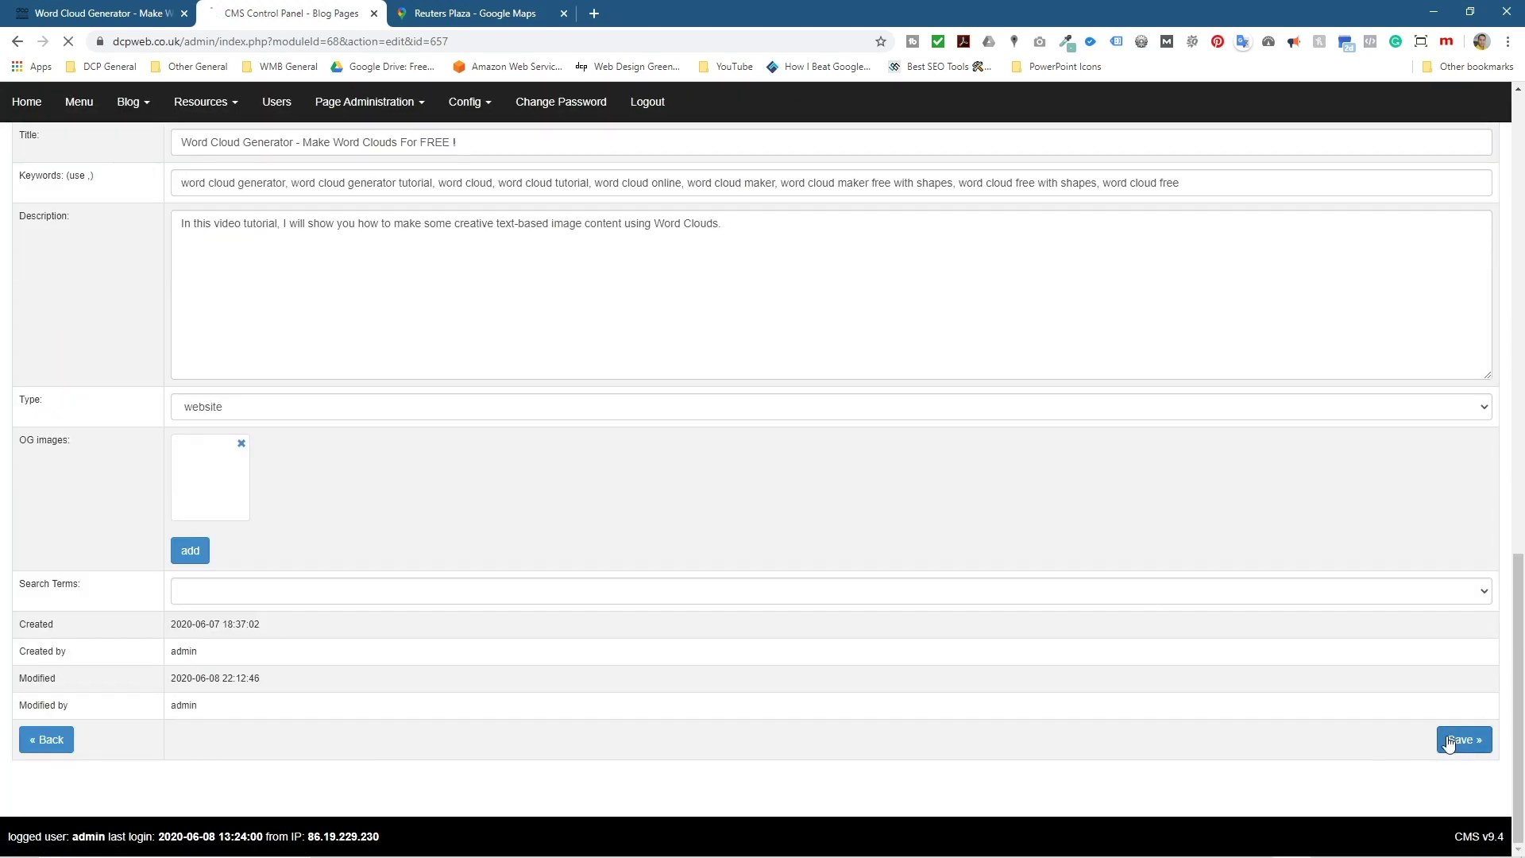
Reload the live post and check the resized Street View within the content by rotating it
click(125, 19)
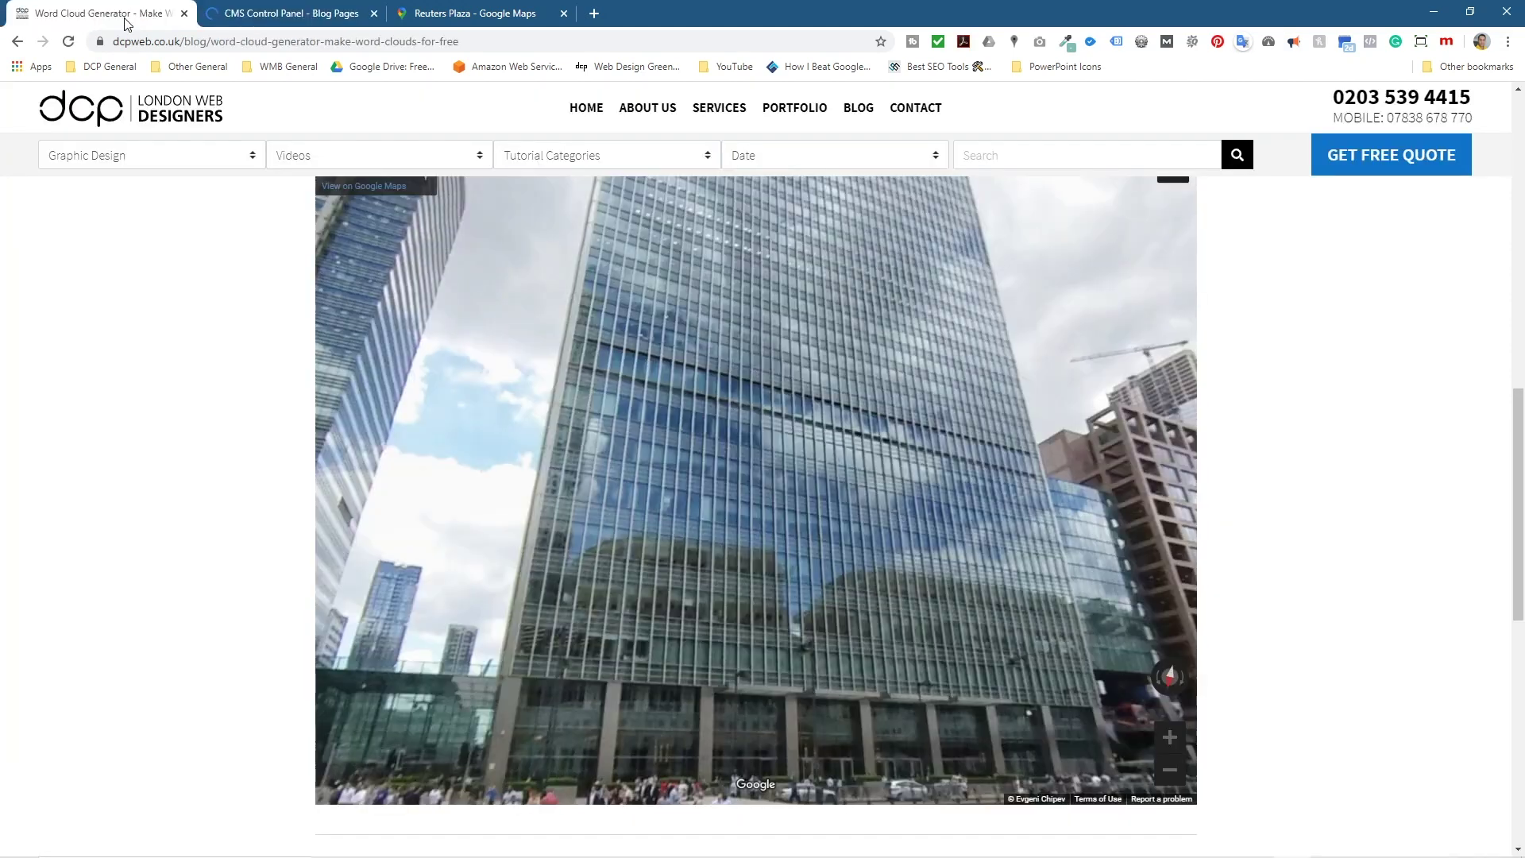
click(69, 41)
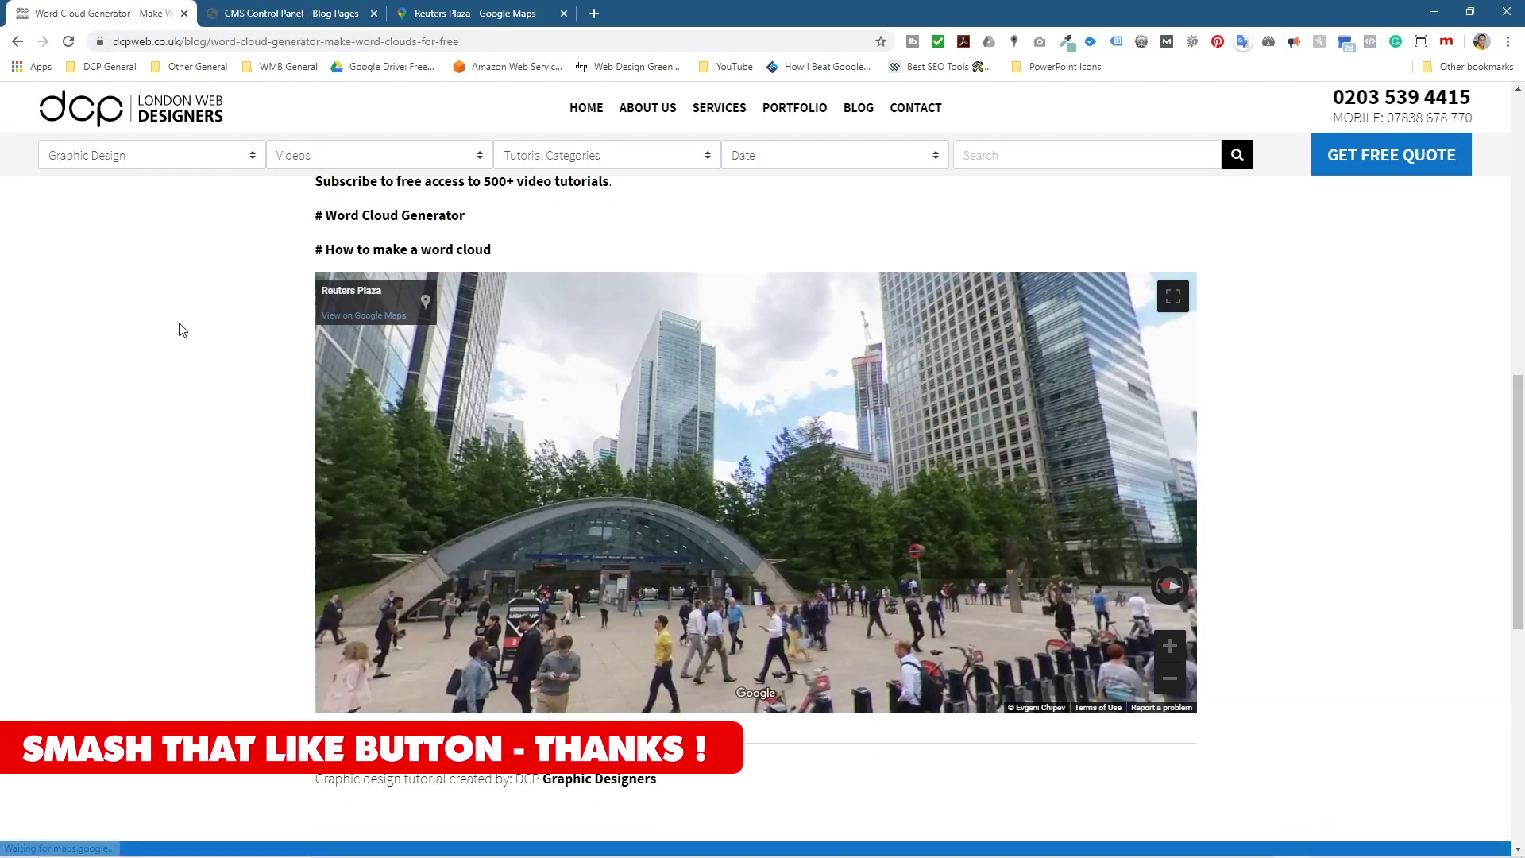
scroll(179, 324, down, 1)
drag(417, 613, 306, 548)
scroll(177, 463, up, 10)
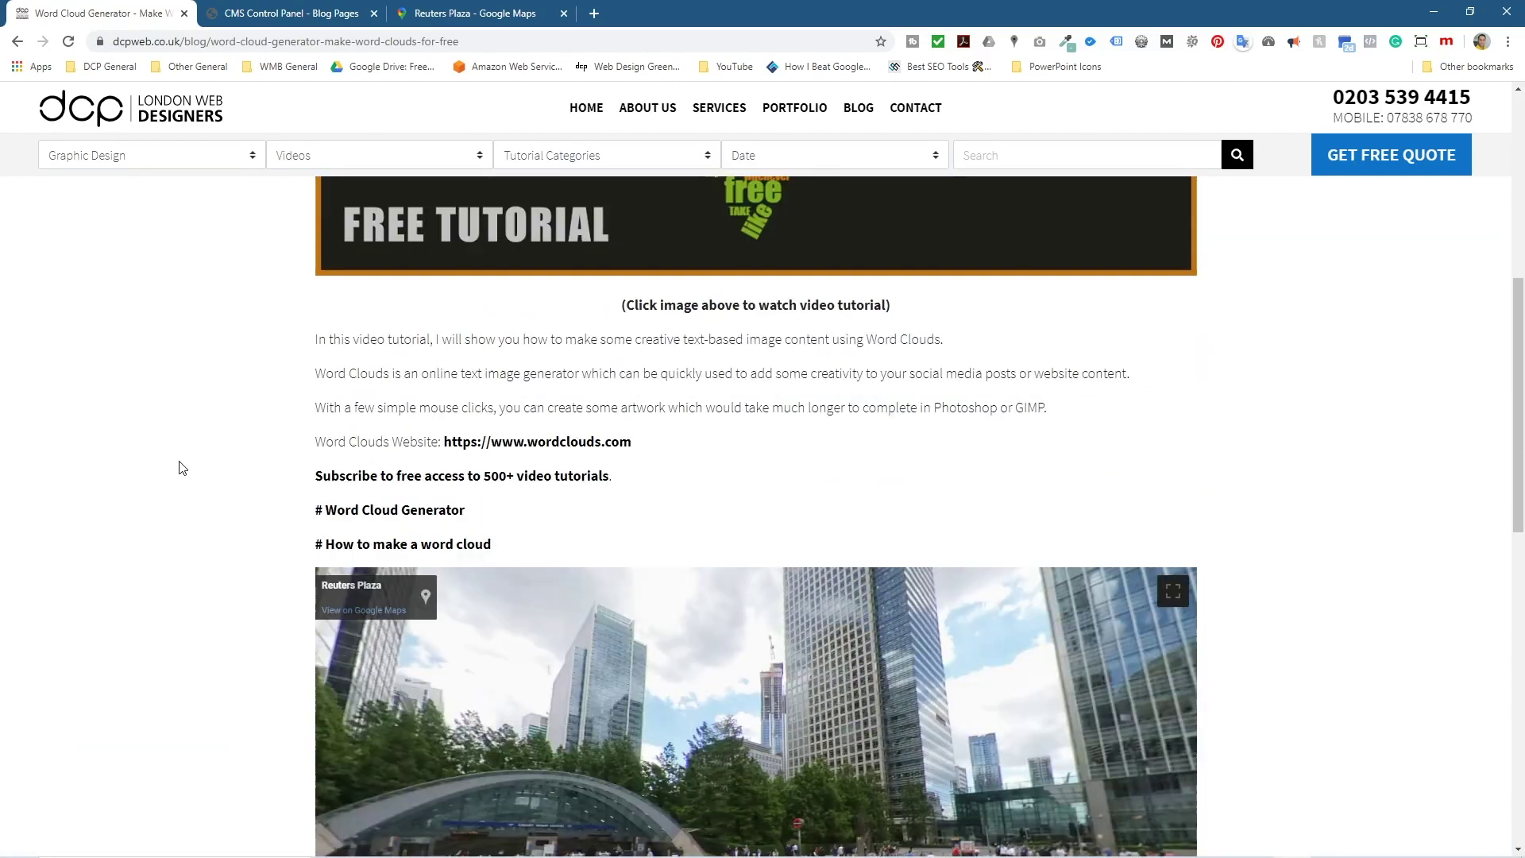
scroll(177, 463, down, 7)
scroll(178, 463, up, 5)
scroll(576, 572, down, 8)
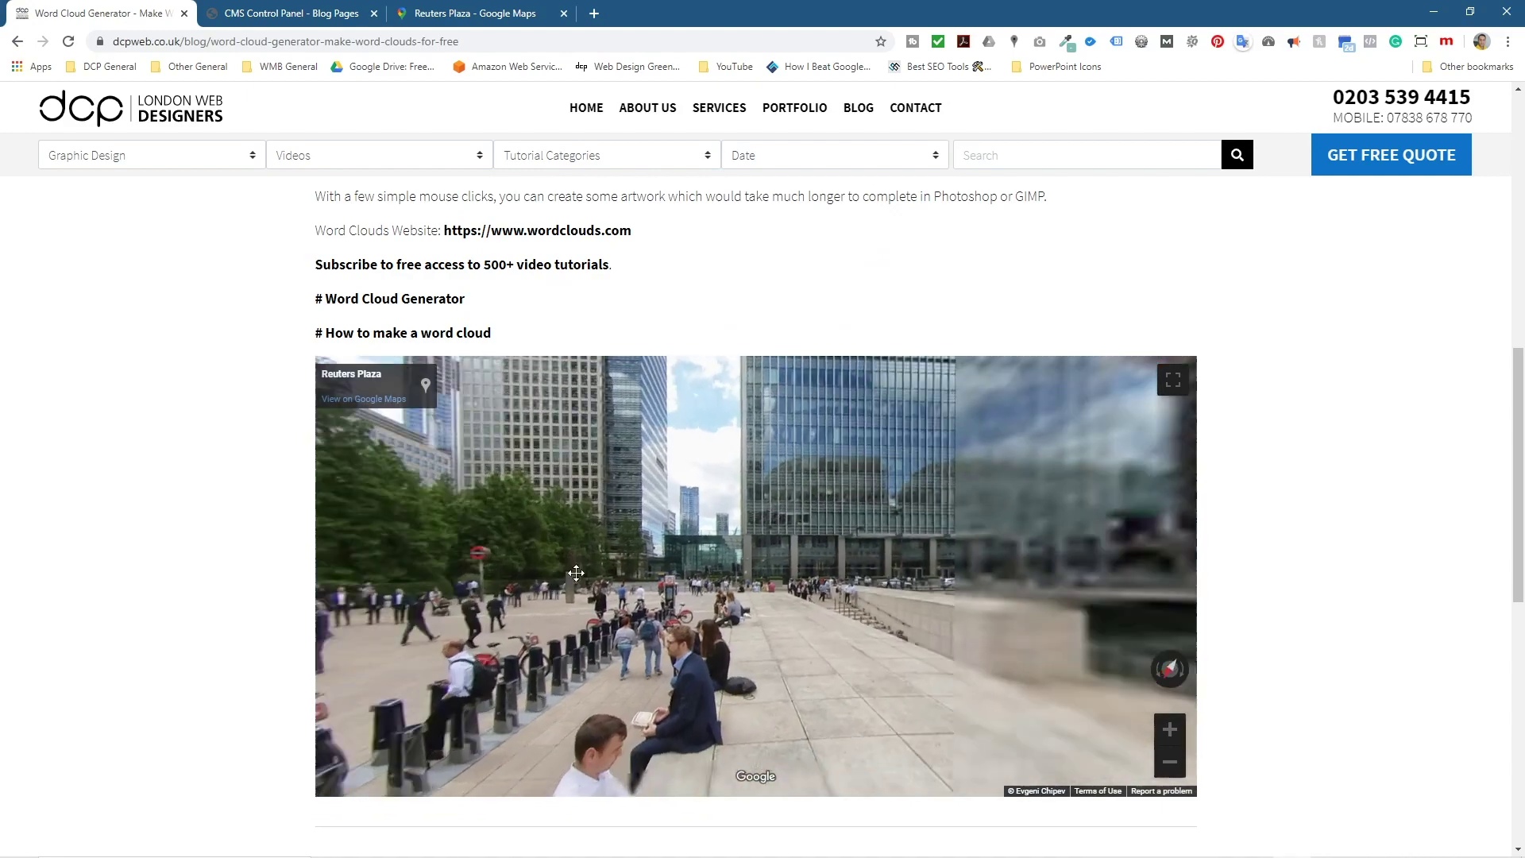
drag(576, 572, 484, 437)
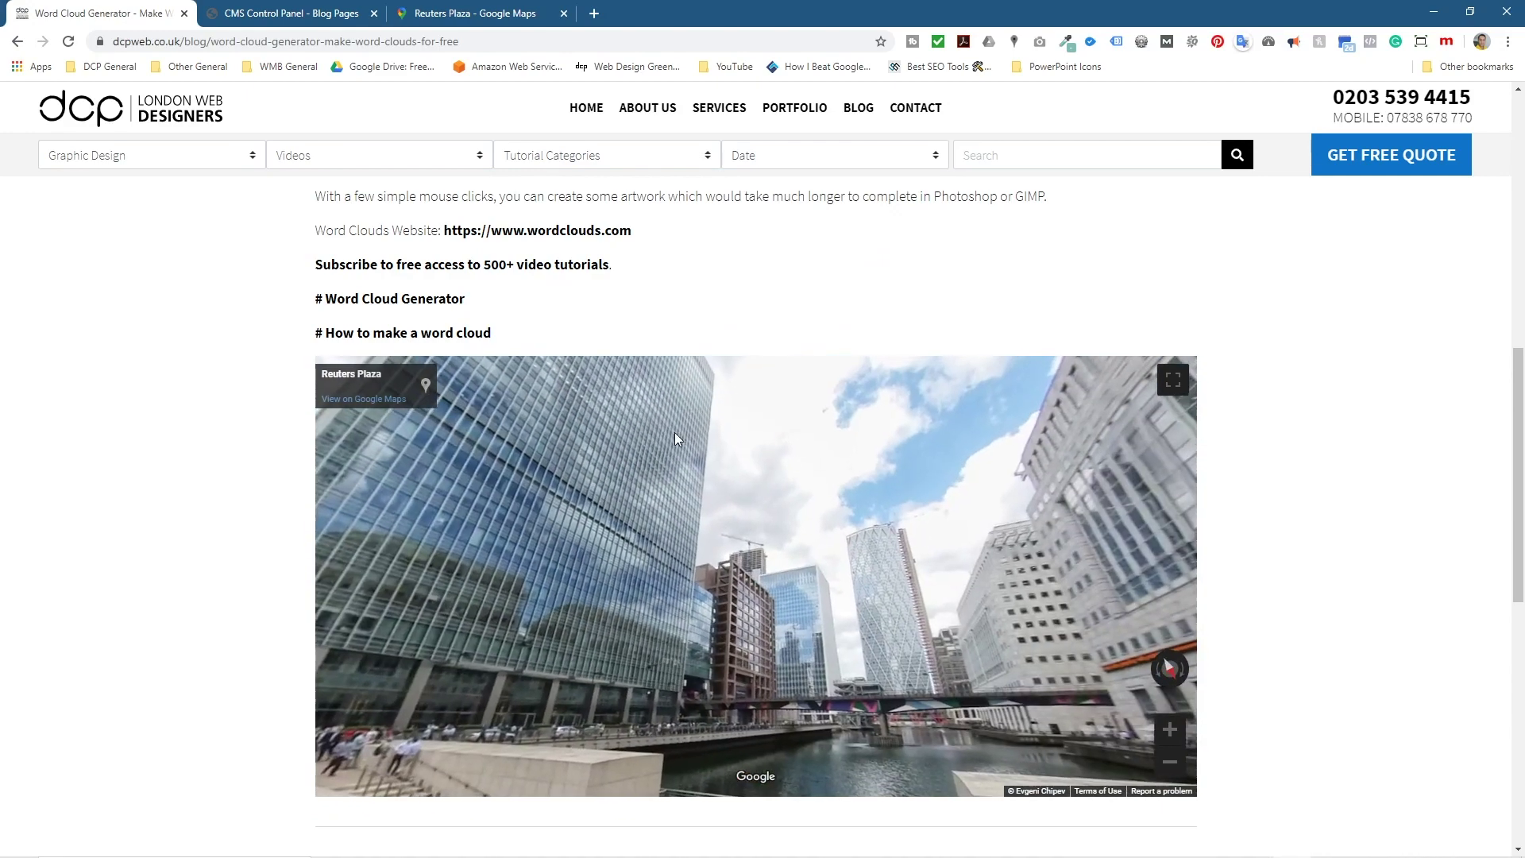
Reopen the Word Cloud Generator post for editing in the CMS and show the Left Column's HTML source down to the Street View iframe
click(292, 14)
click(1381, 434)
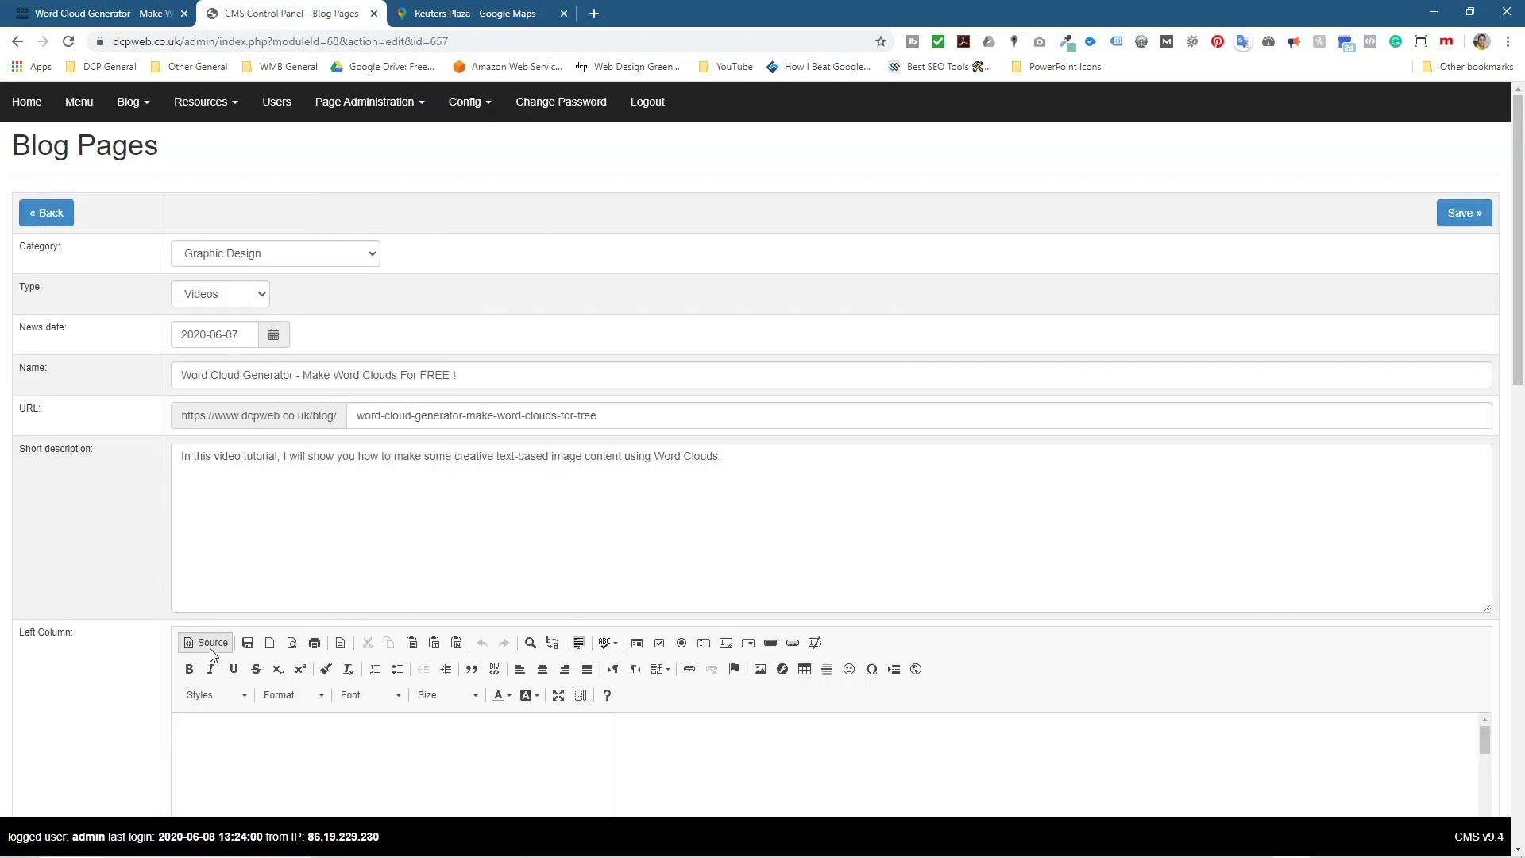
scroll(374, 548, down, 4)
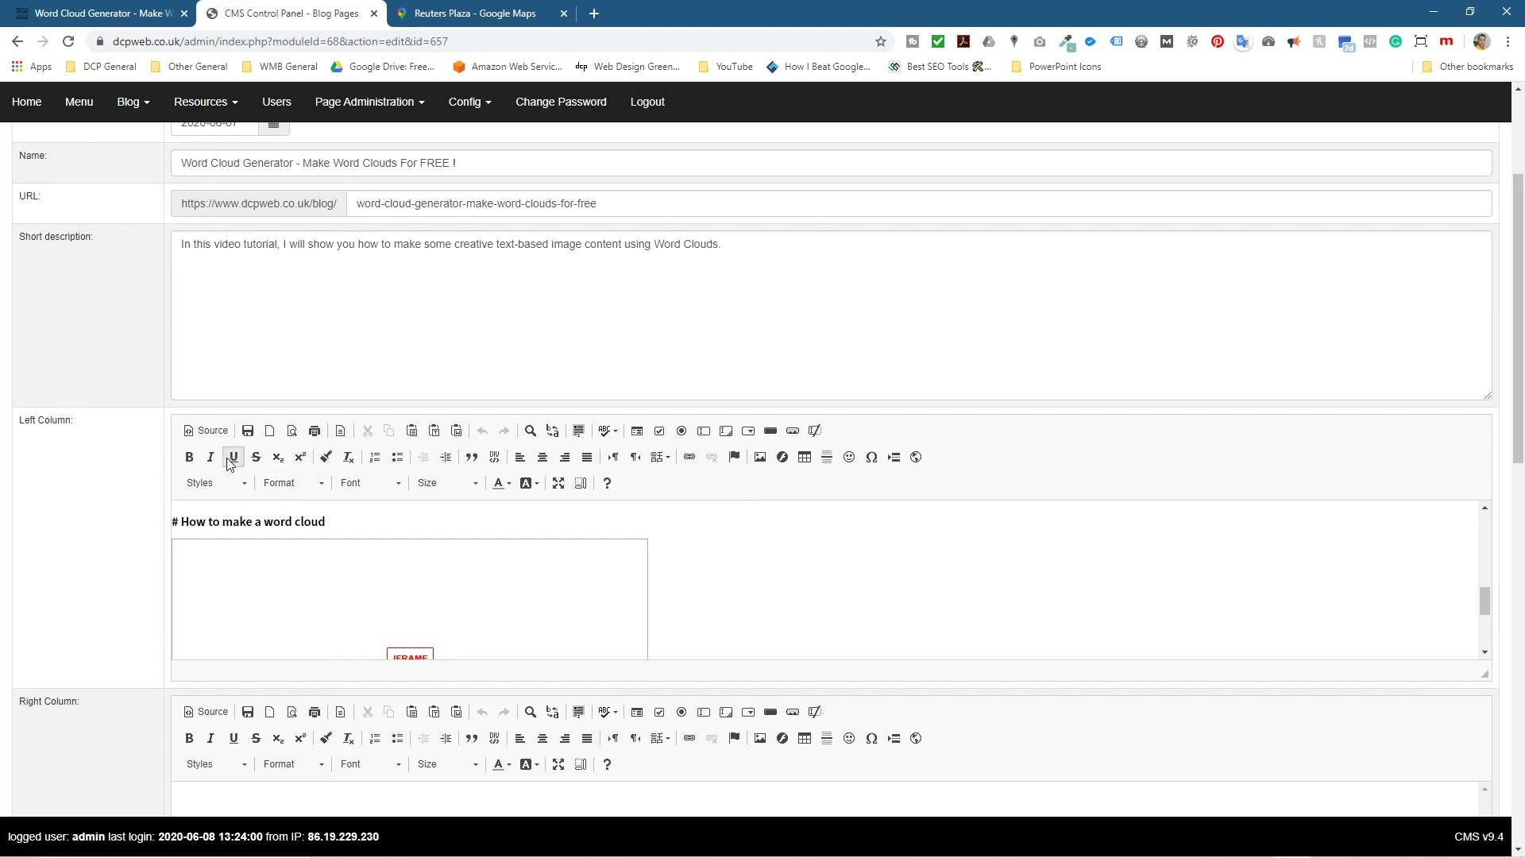
click(206, 430)
scroll(589, 612, down, 3)
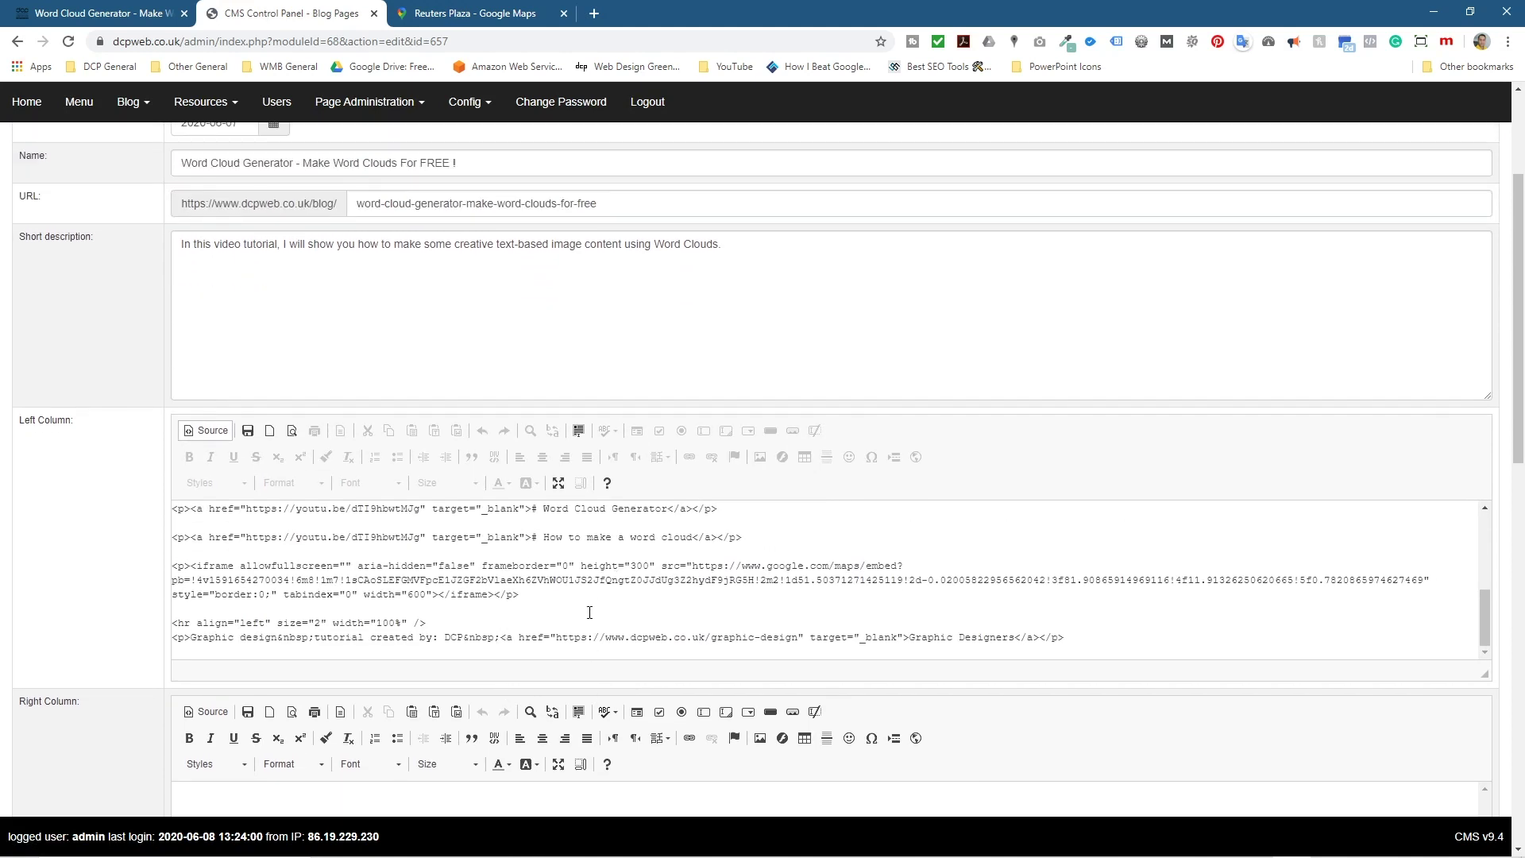
Compare the width and height attributes of the Street View iframe and the YouTube video iframe in the HTML source
drag(432, 595, 417, 595)
scroll(602, 552, up, 5)
drag(370, 507, 883, 506)
drag(1373, 507, 1338, 512)
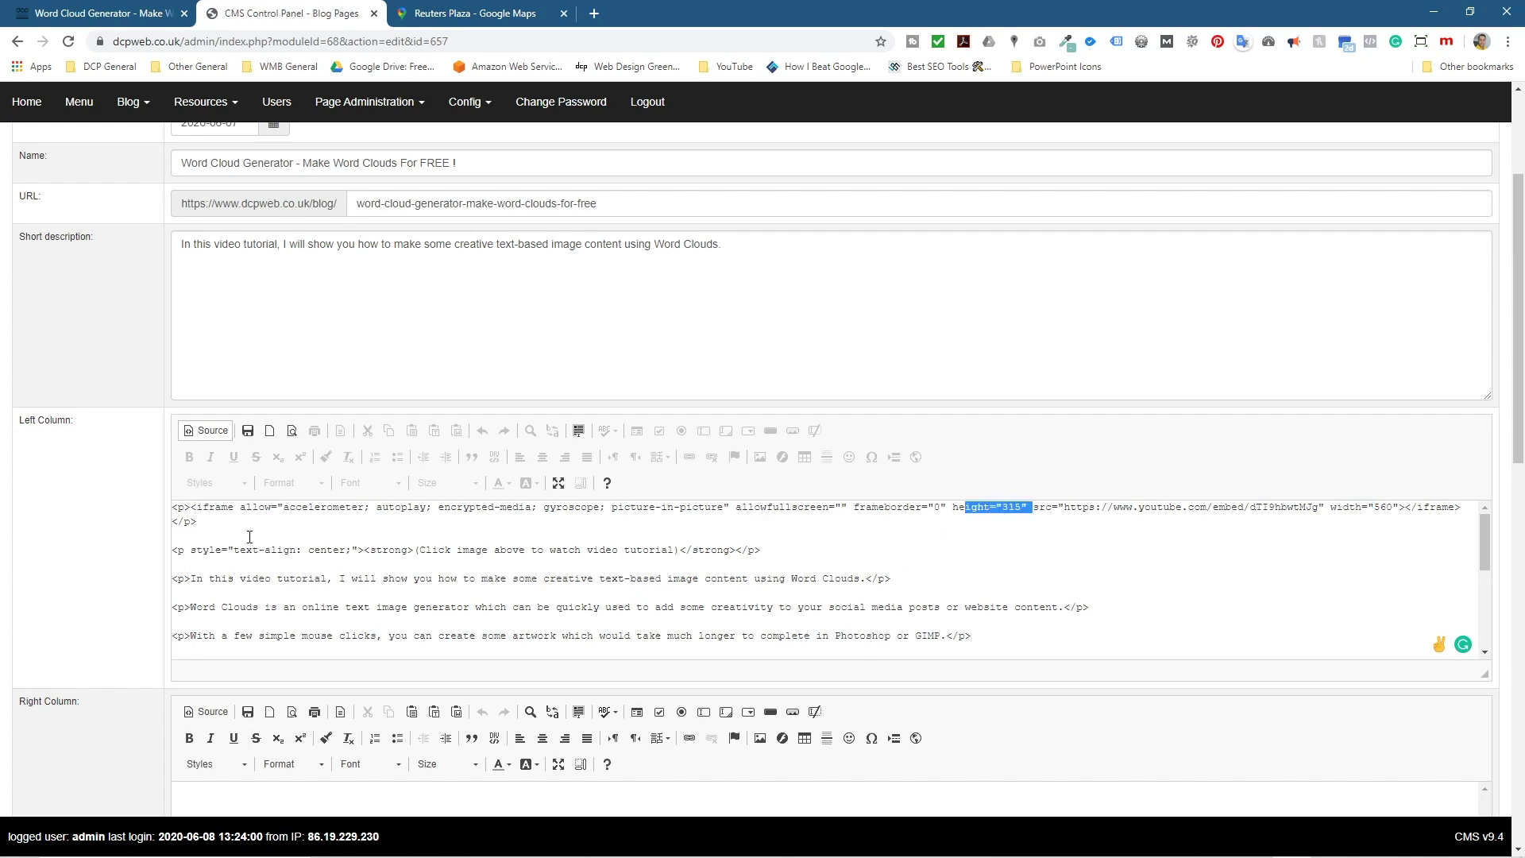
Delete the Street View iframe paragraph from the Left Column's HTML source, save the post and reload the live page
scroll(398, 561, down, 10)
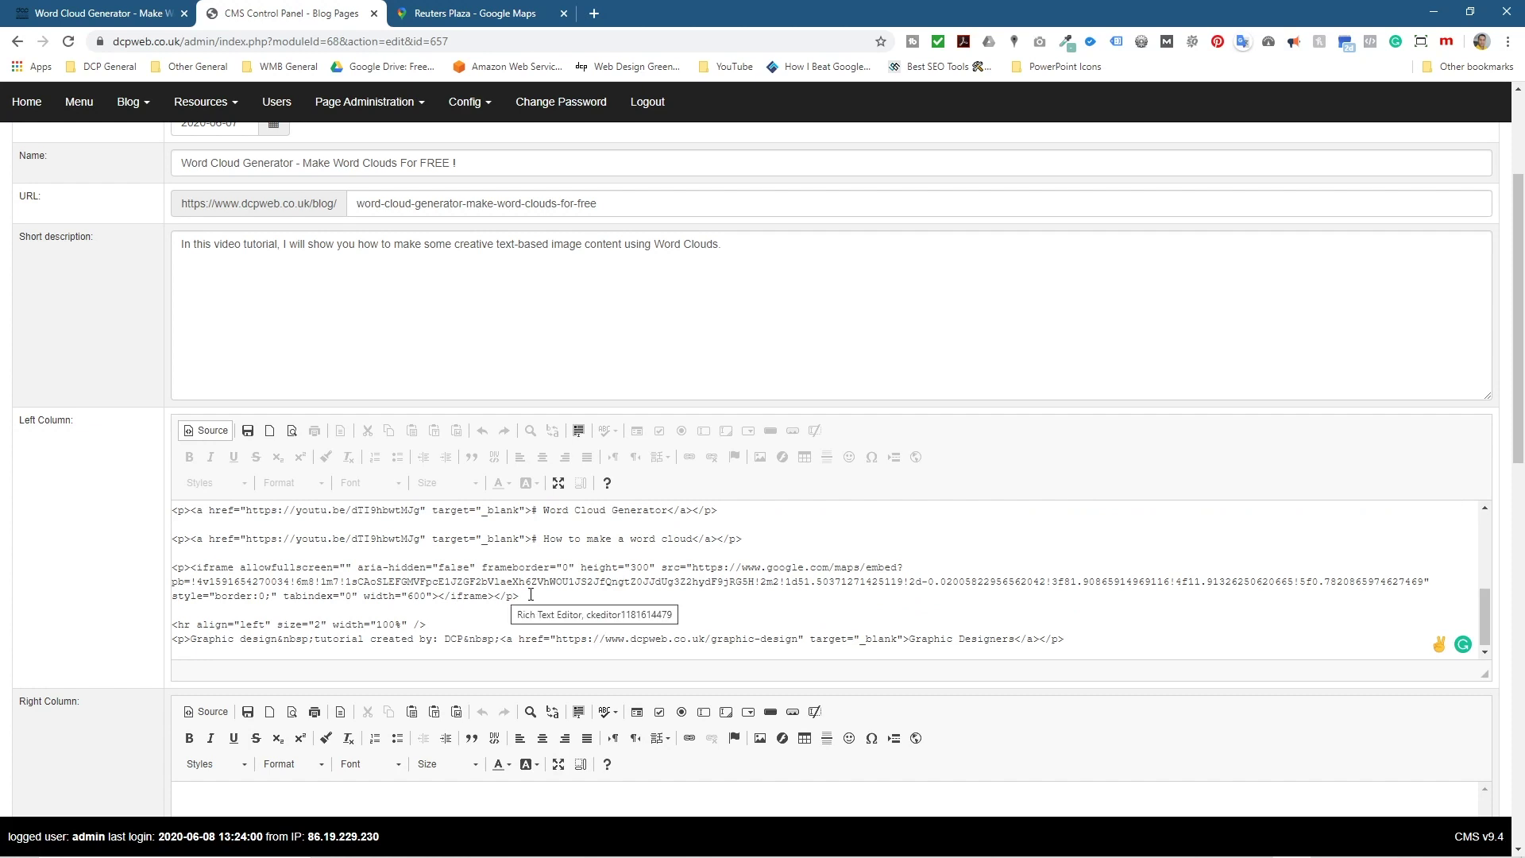
drag(531, 595, 305, 568)
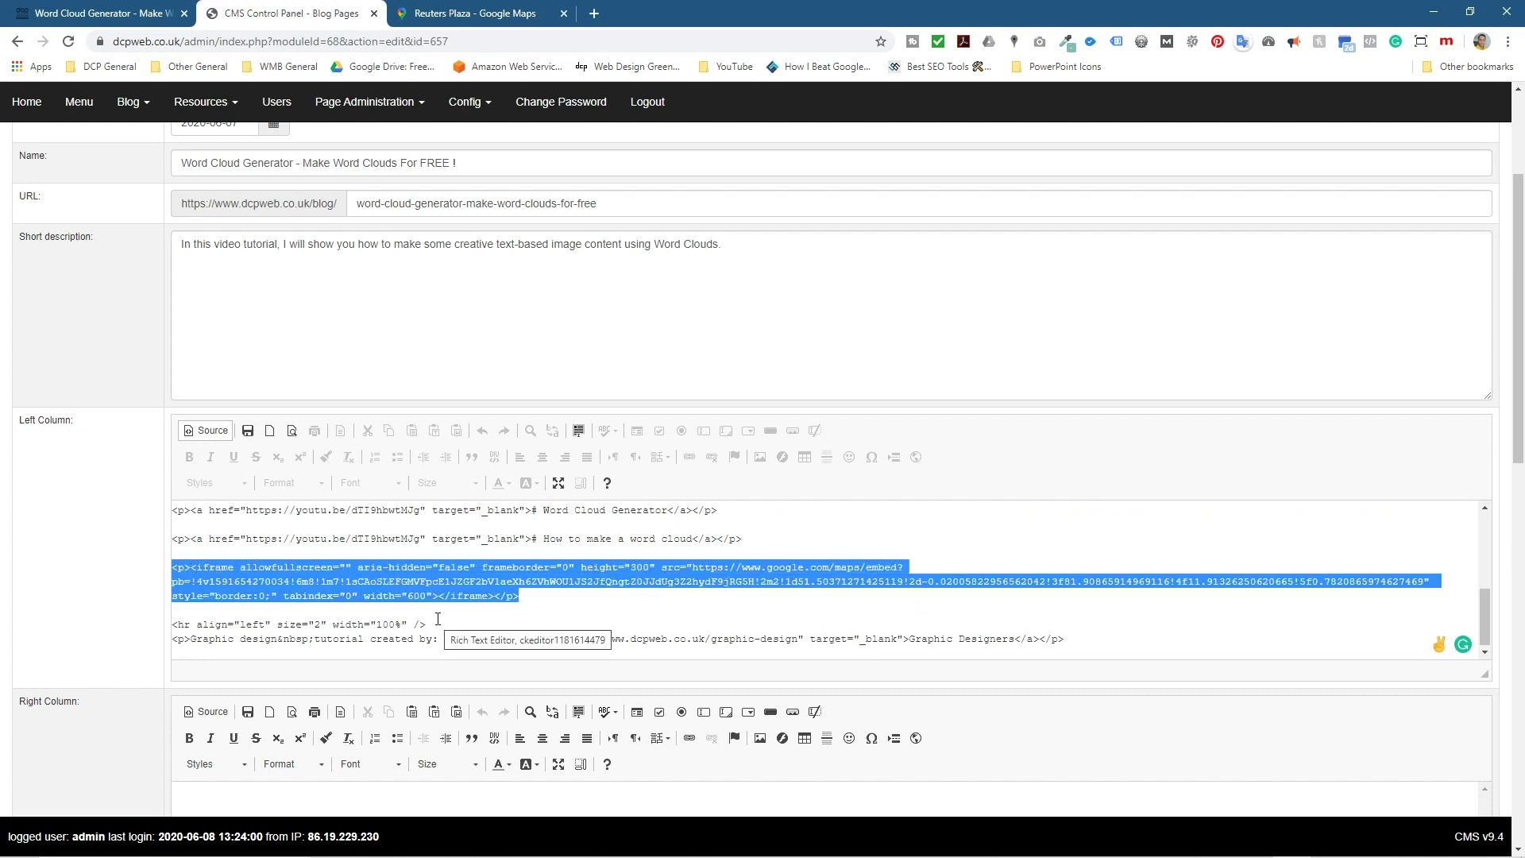
key(Delete)
key(BackSpace)
key(BackSpace)
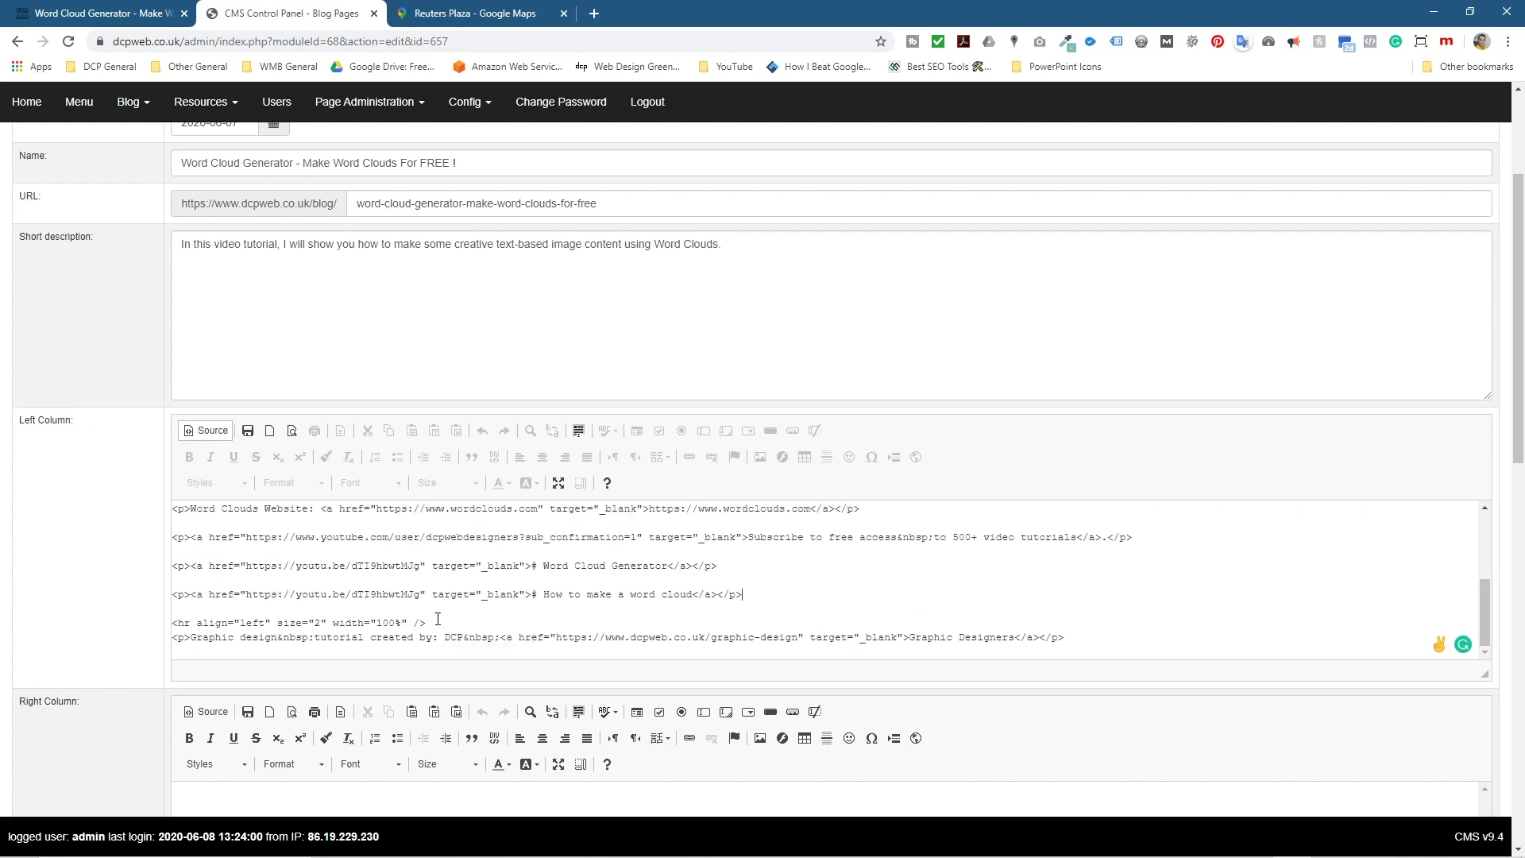
click(193, 436)
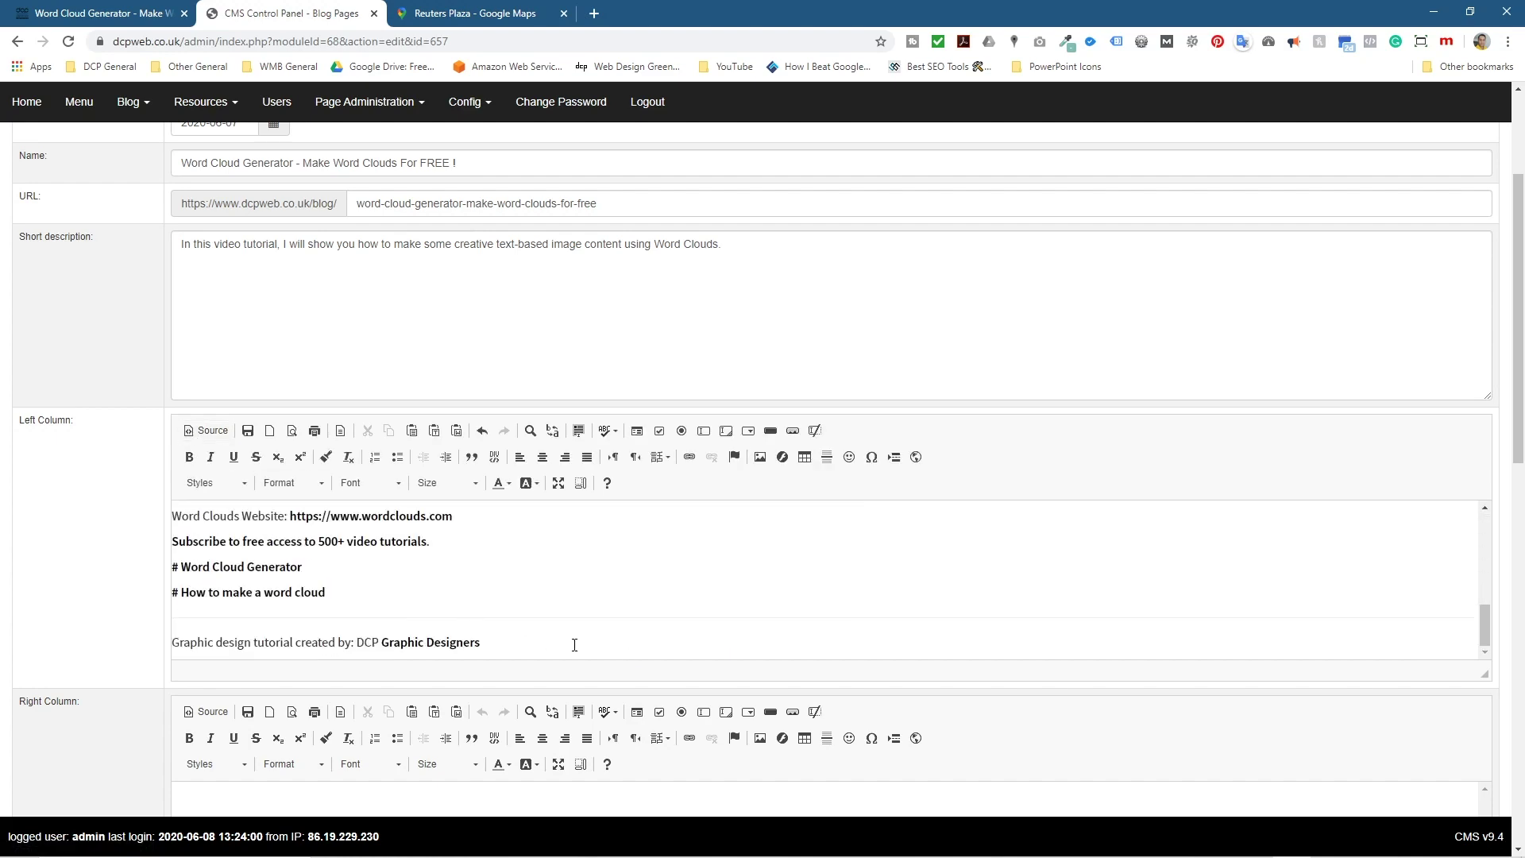
scroll(1321, 749, down, 10)
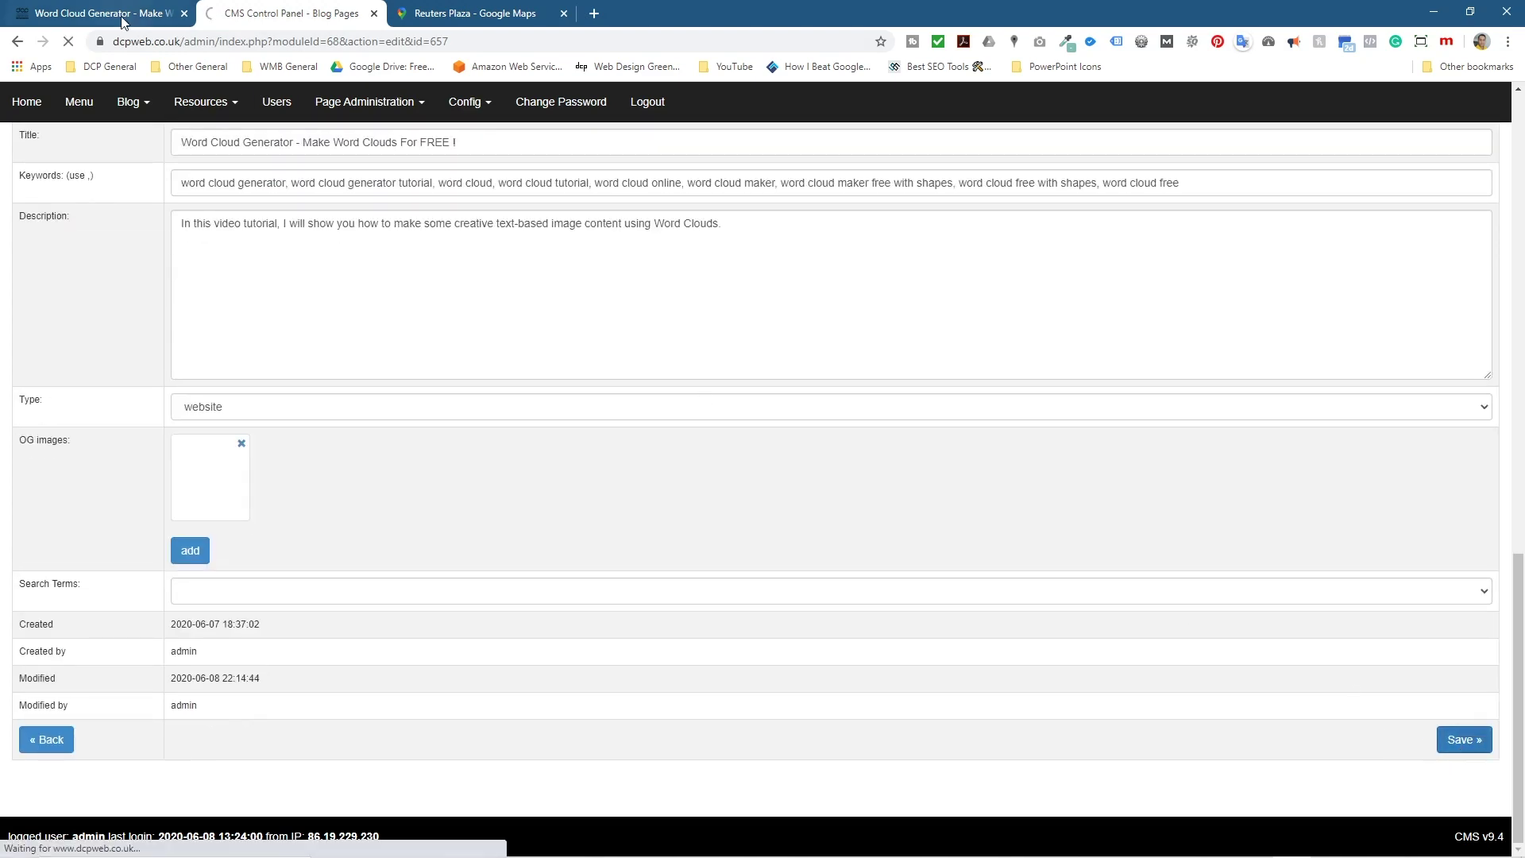
click(119, 13)
click(71, 44)
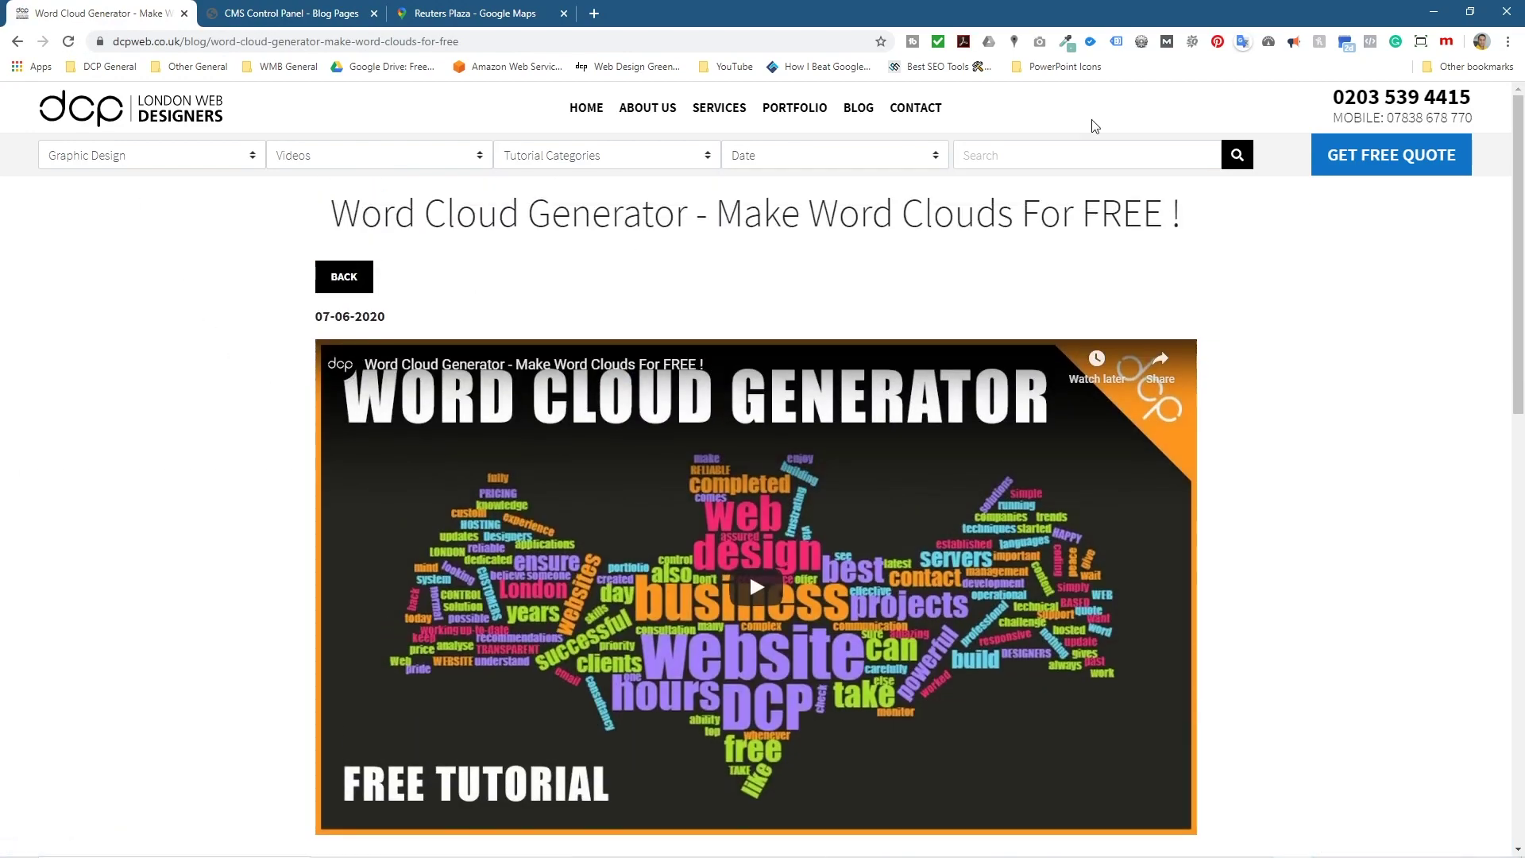
Return to the Canary Wharf Street View in Google Maps, close the Share dialog and rotate the view towards the waterside
click(471, 23)
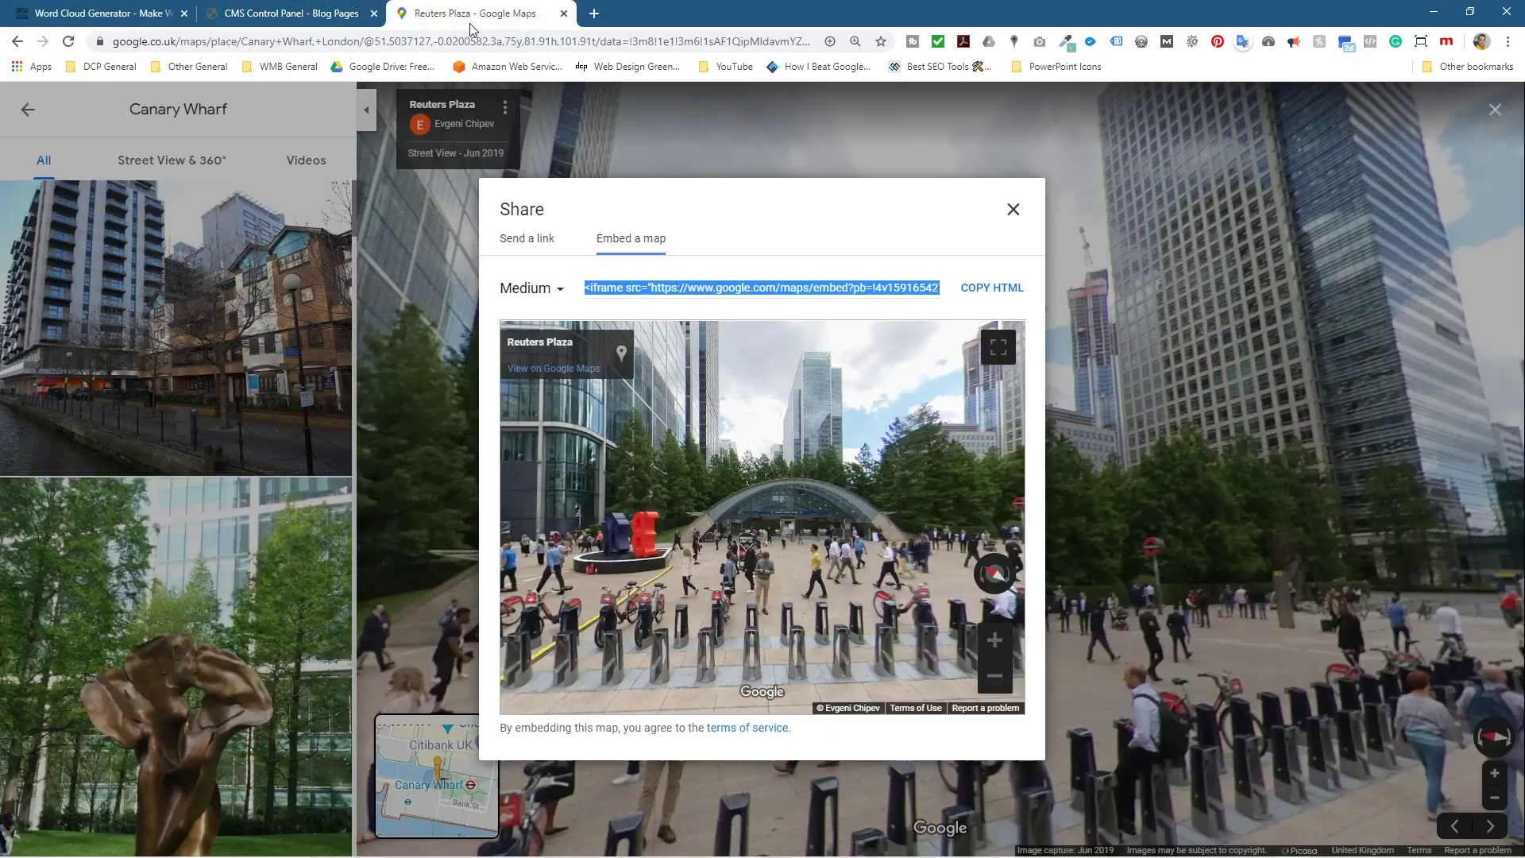
click(421, 370)
drag(1192, 453, 604, 445)
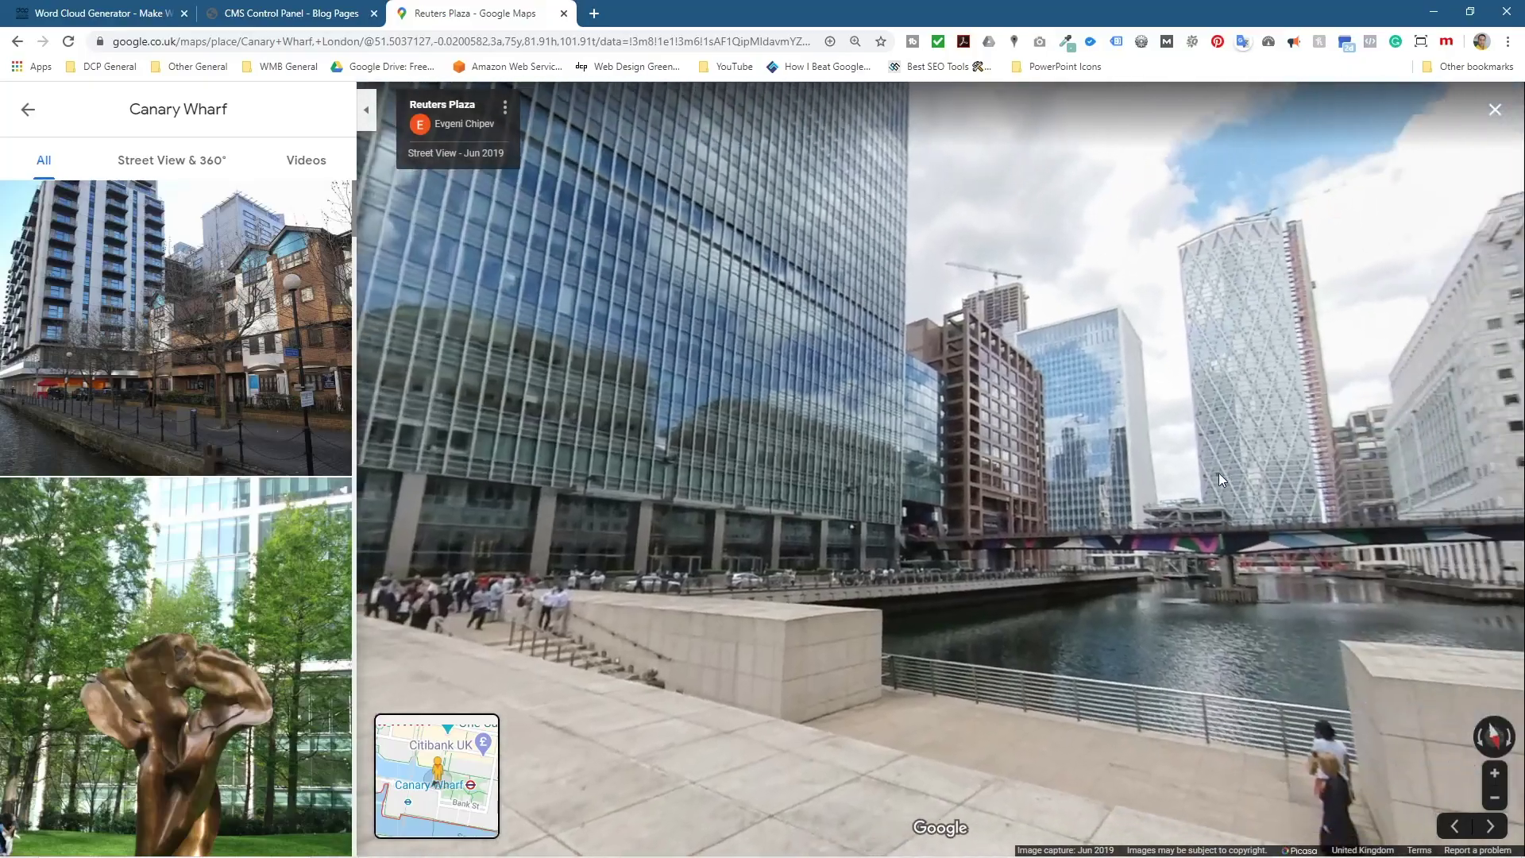
Look around the Reuters Plaza panorama and browse Canary Wharf's Street View & 360° images
drag(1152, 429, 635, 422)
drag(1112, 405, 720, 407)
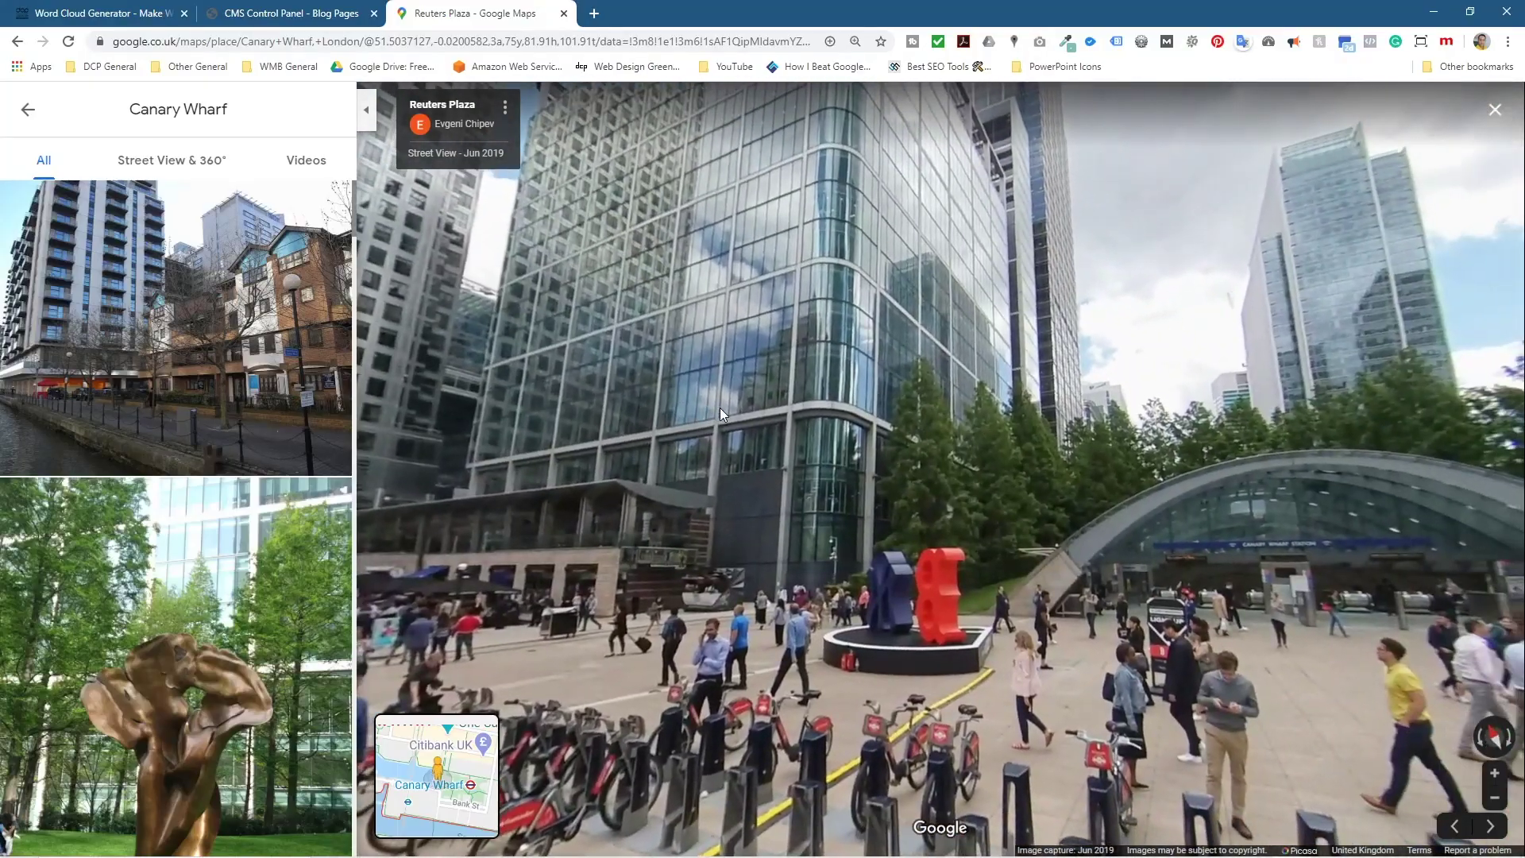
click(183, 160)
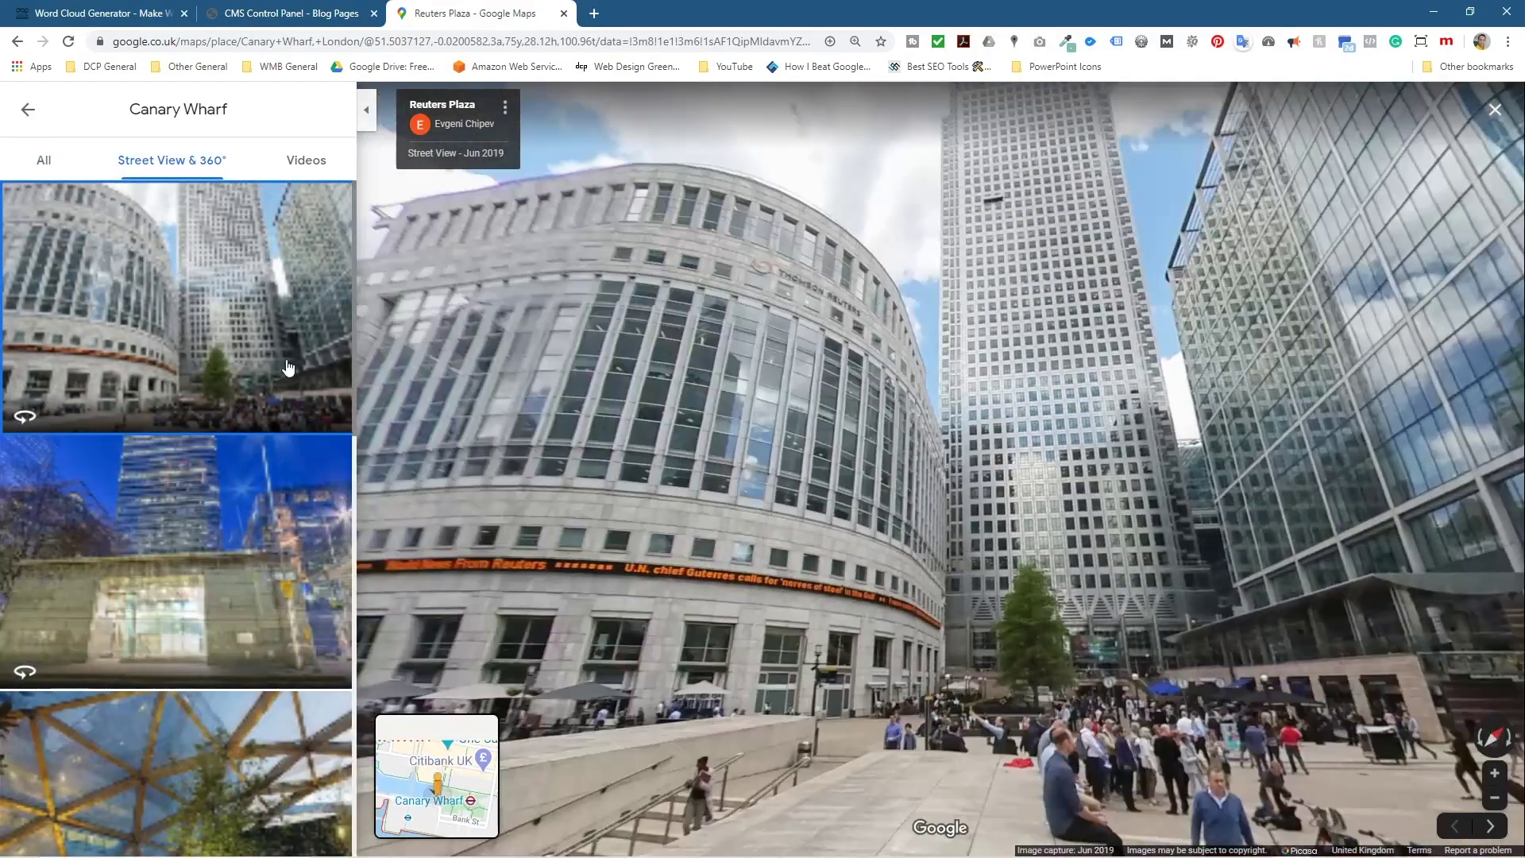
scroll(187, 629, down, 5)
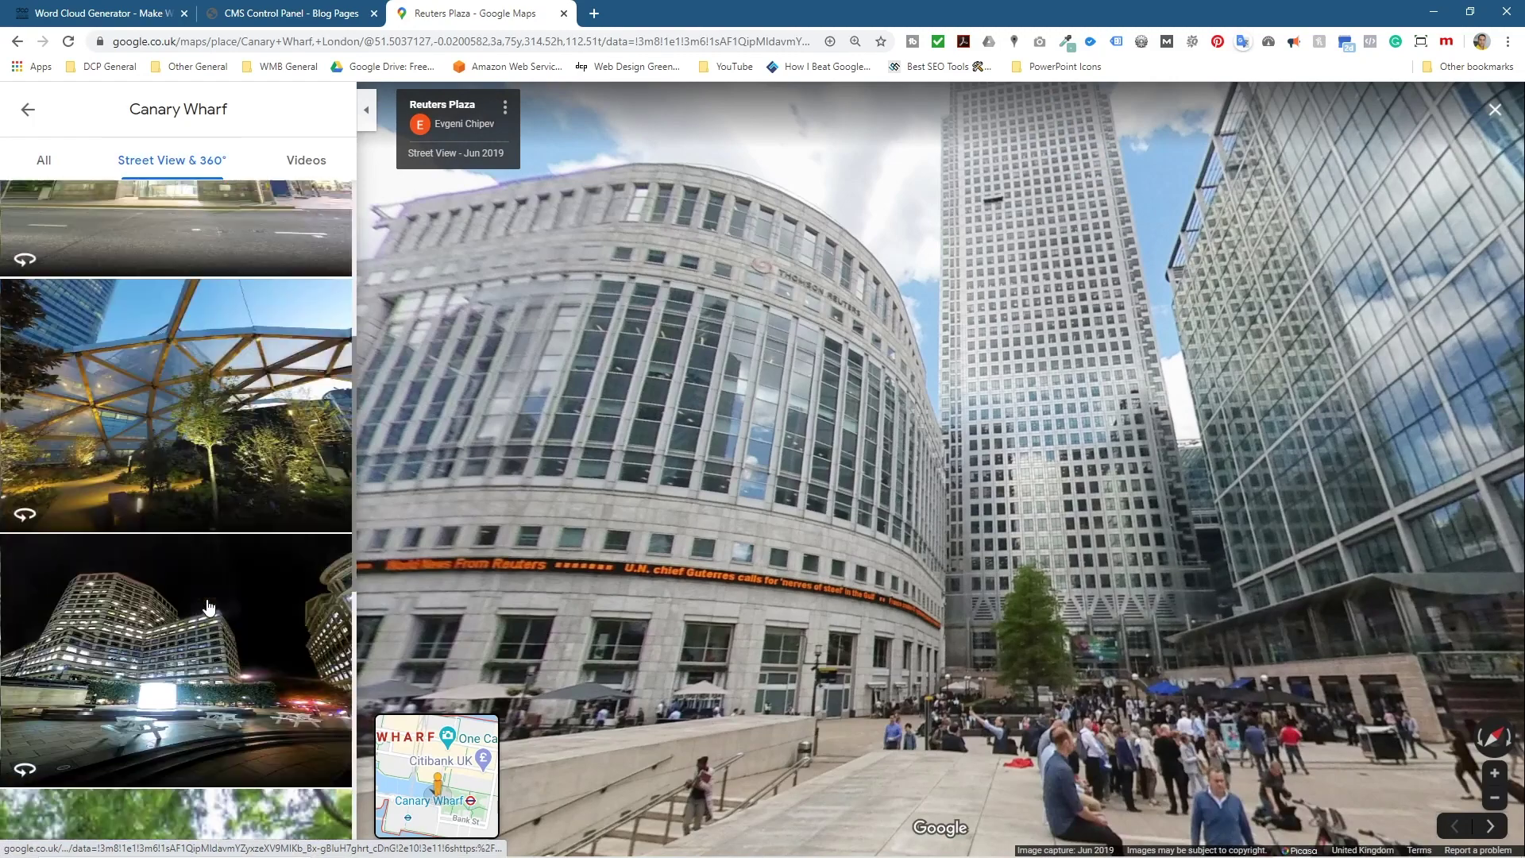
scroll(181, 357, down, 5)
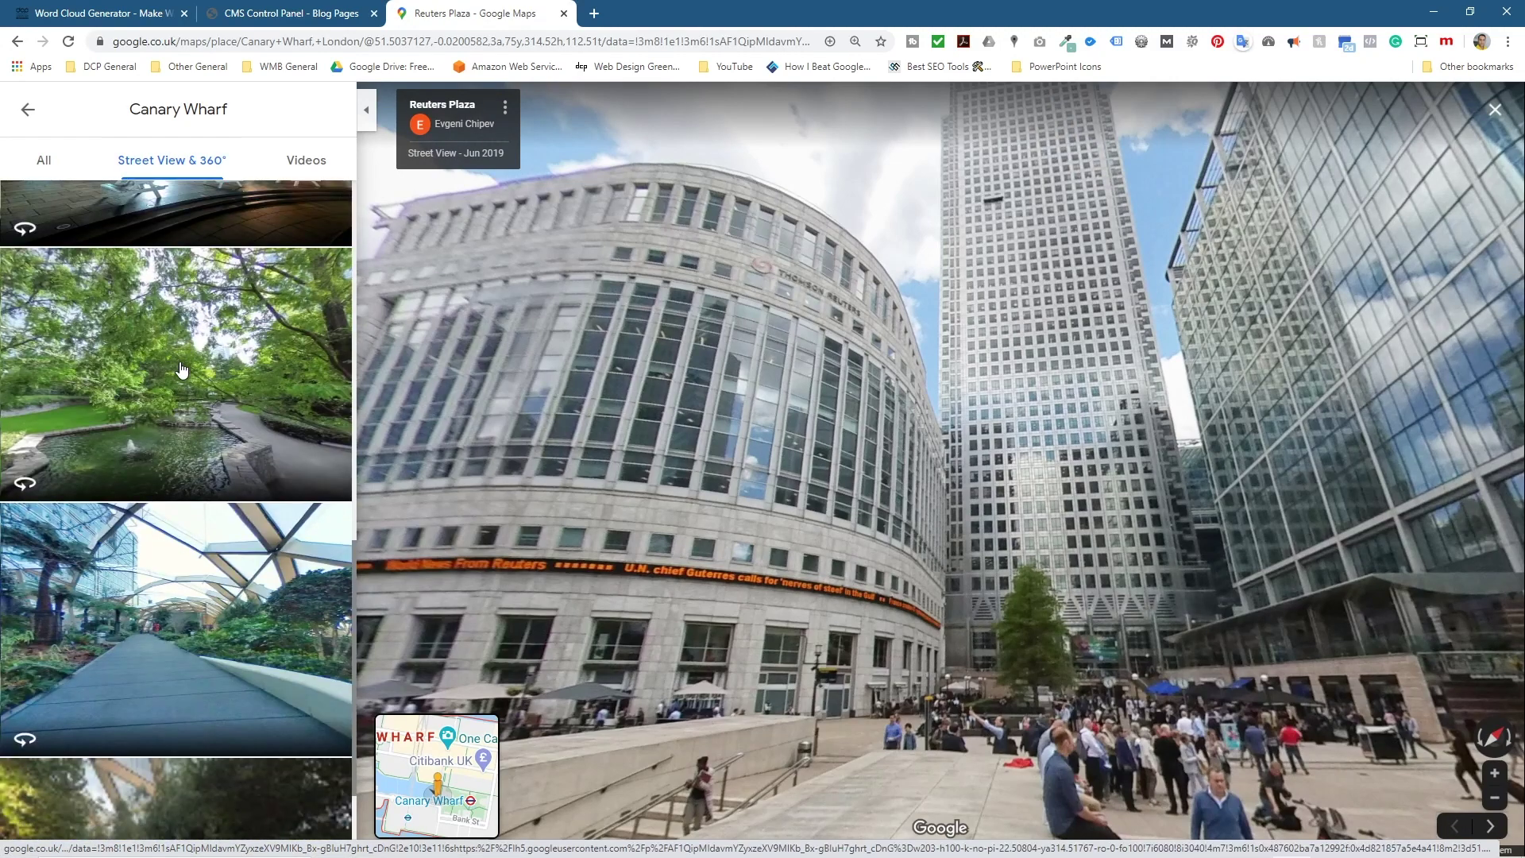
Open the Crossrail Place Roof Garden panorama from the Street View & 360° images and look around the garden
scroll(181, 361, up, 6)
click(182, 366)
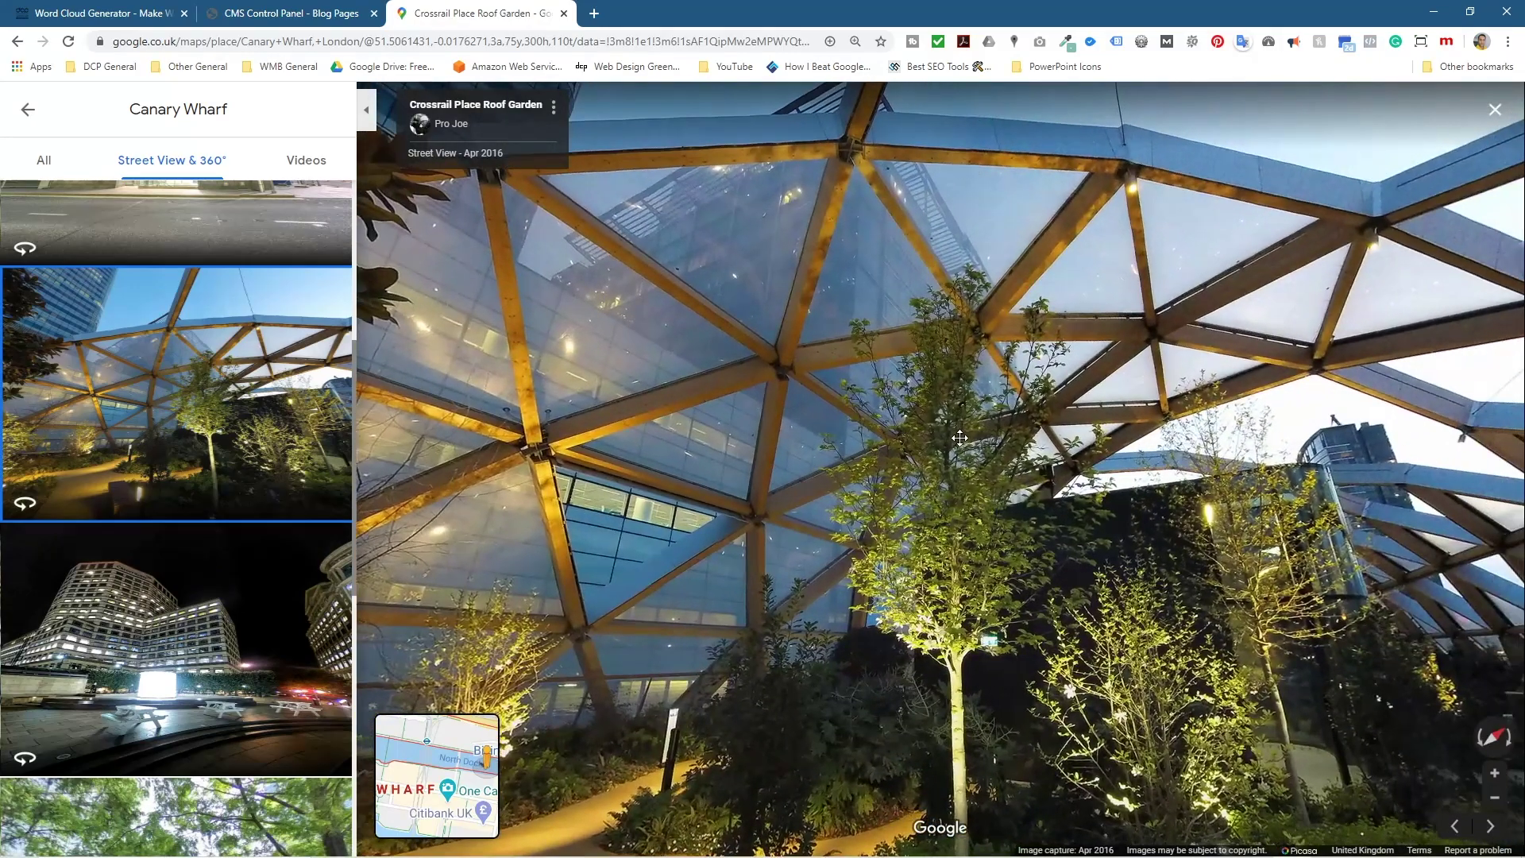
drag(960, 438, 894, 330)
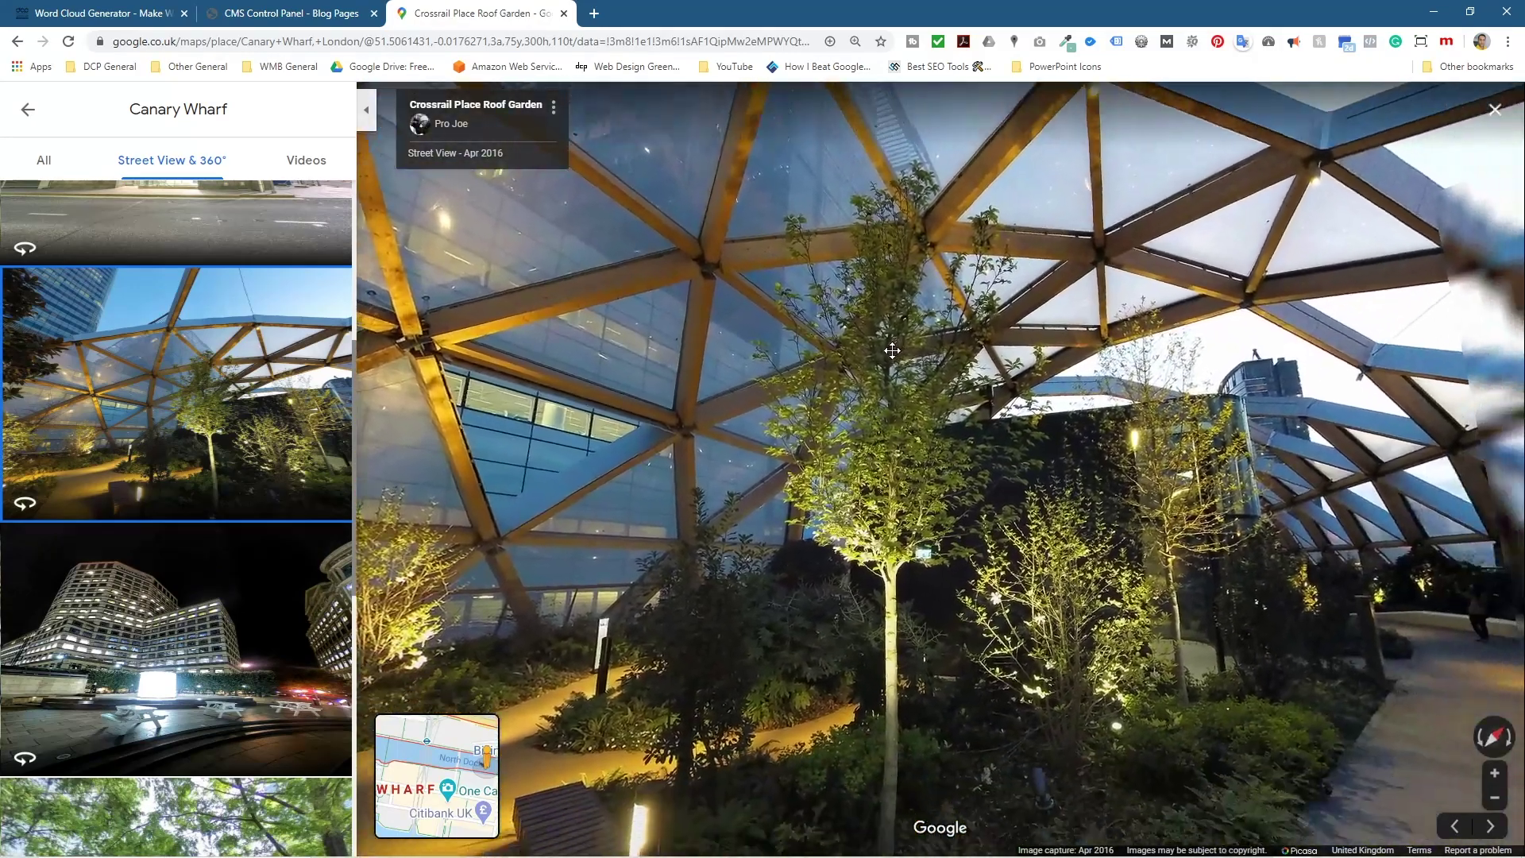
drag(1271, 469, 978, 447)
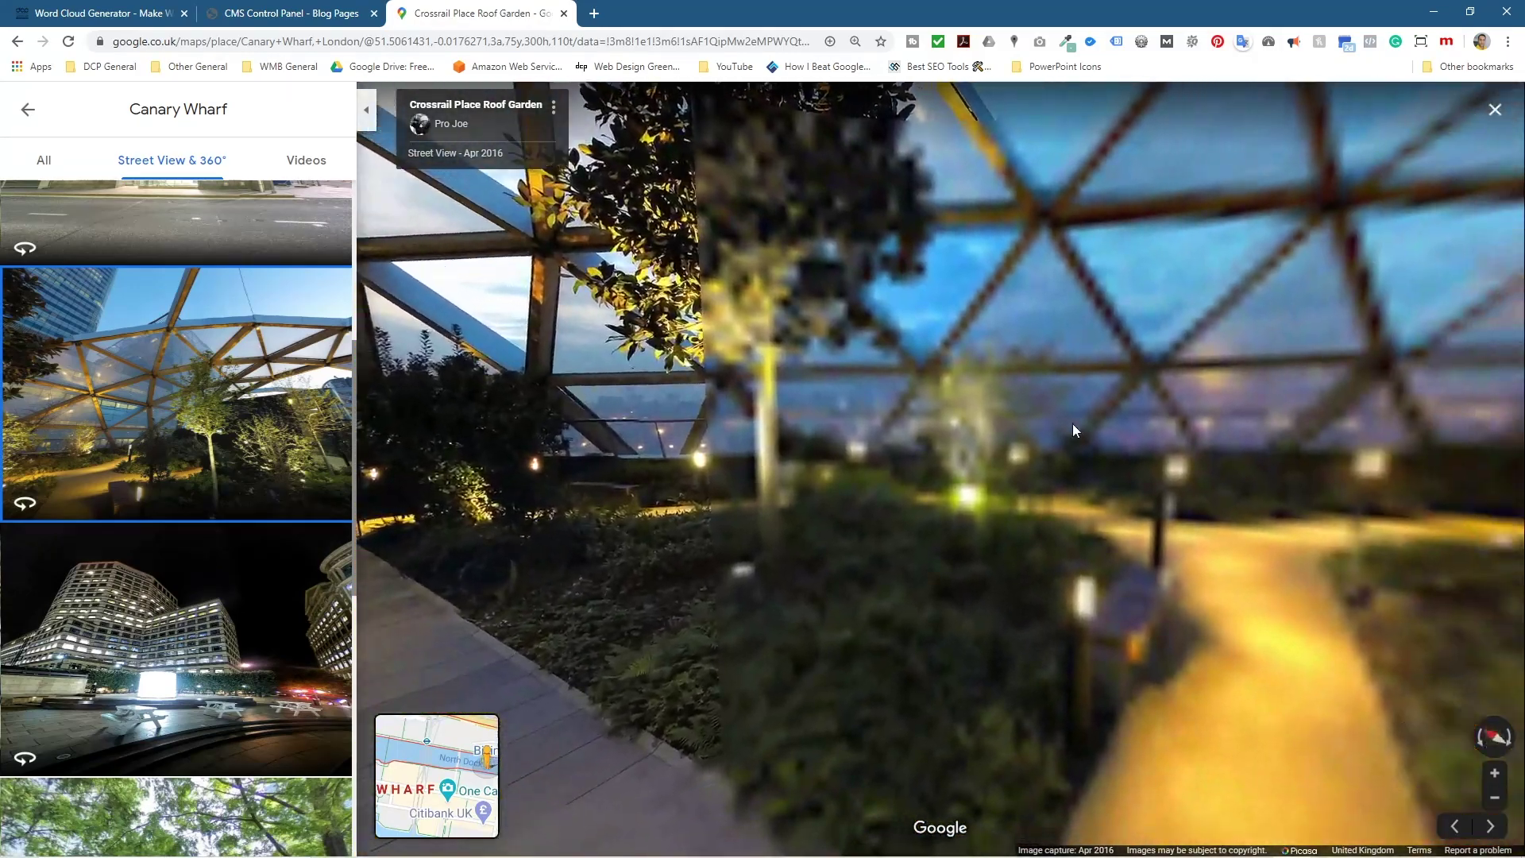